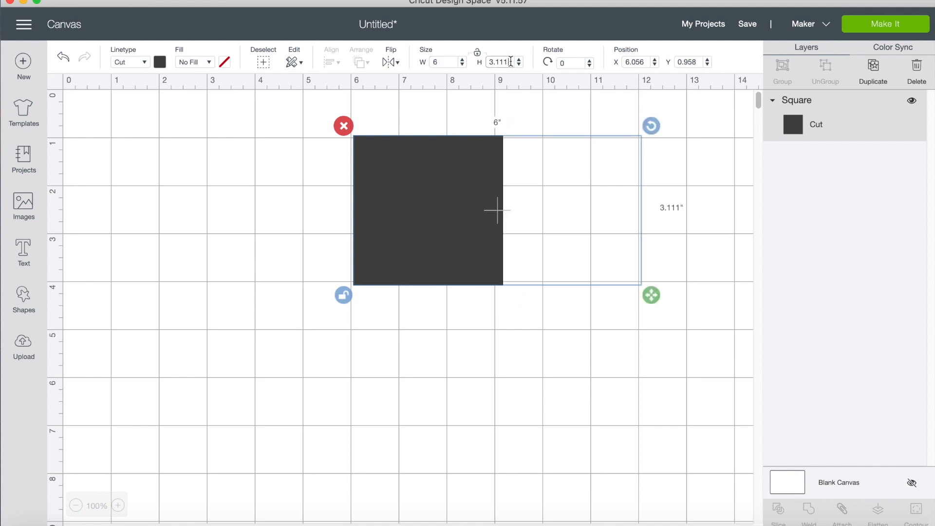
- Set the 6-inch-wide rectangle's height to 8 inches and move it to about X 0.333, Y 0.306
text(8)
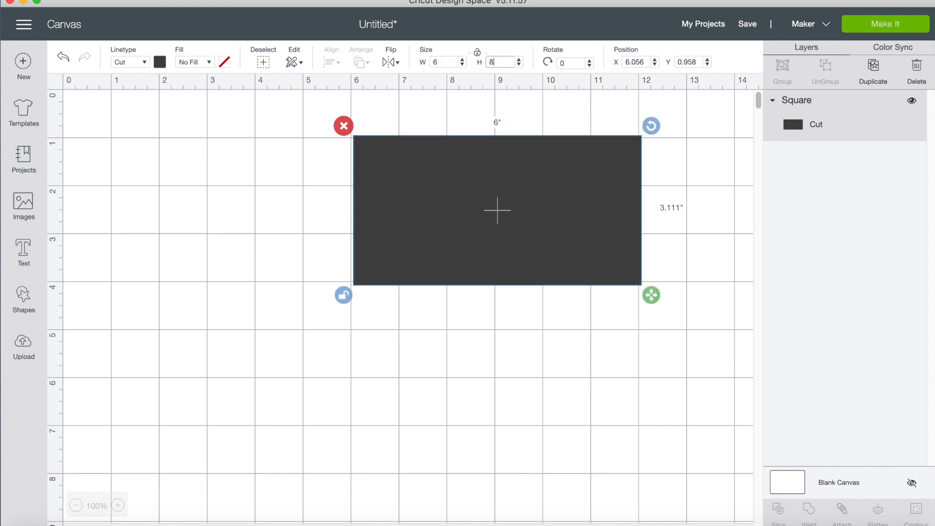
key(Return)
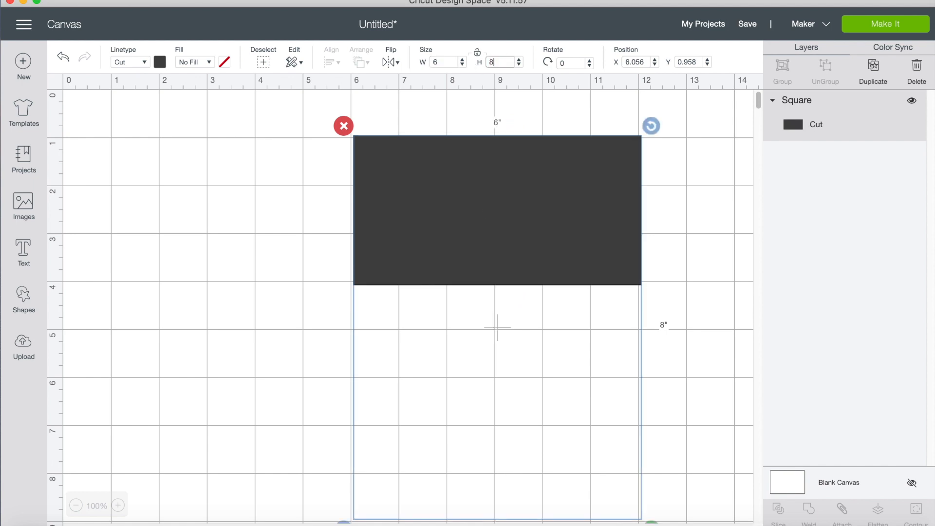
drag(483, 243, 227, 210)
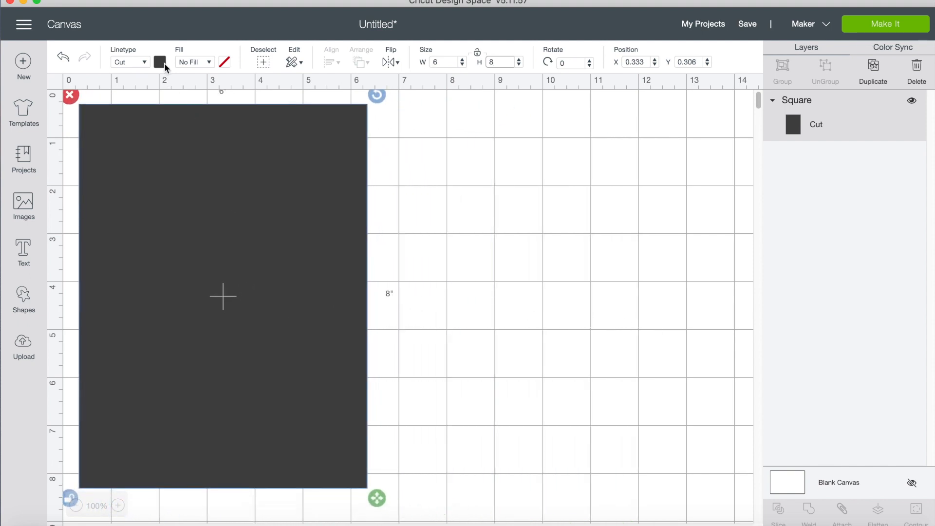
- Change the rectangle's material color to white and shift it horizontally to about X 3.736
click(164, 66)
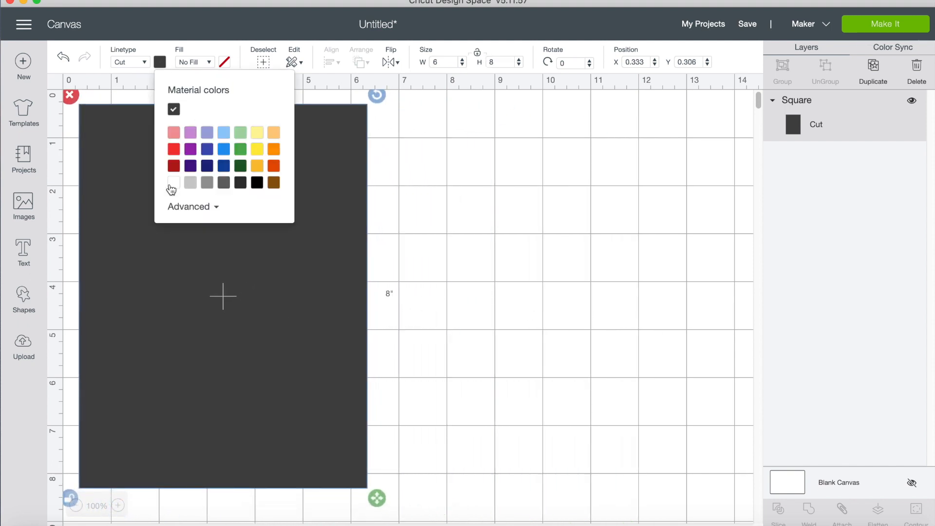
click(172, 184)
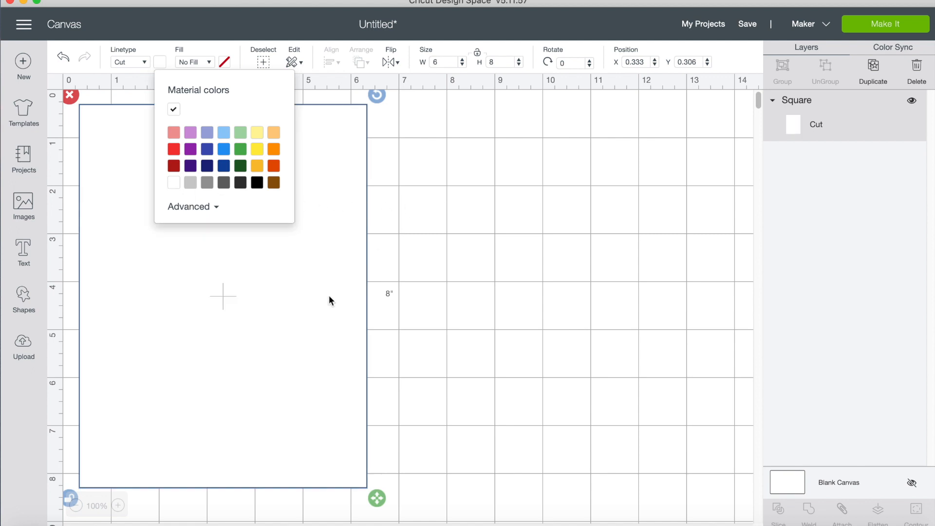
click(428, 223)
click(227, 225)
drag(229, 229, 390, 229)
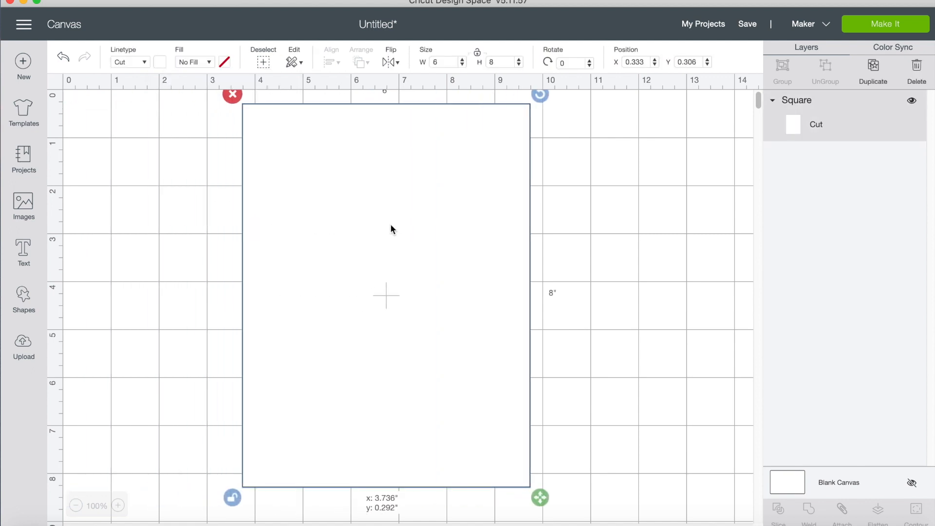
- Add a score line to the canvas and rotate it 90 degrees
click(35, 303)
click(126, 394)
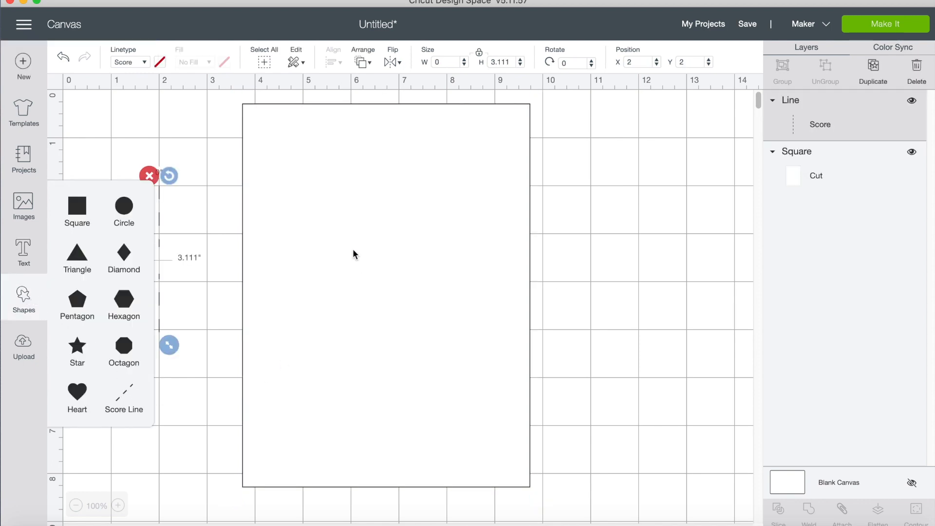
click(582, 63)
text(90)
key(Return)
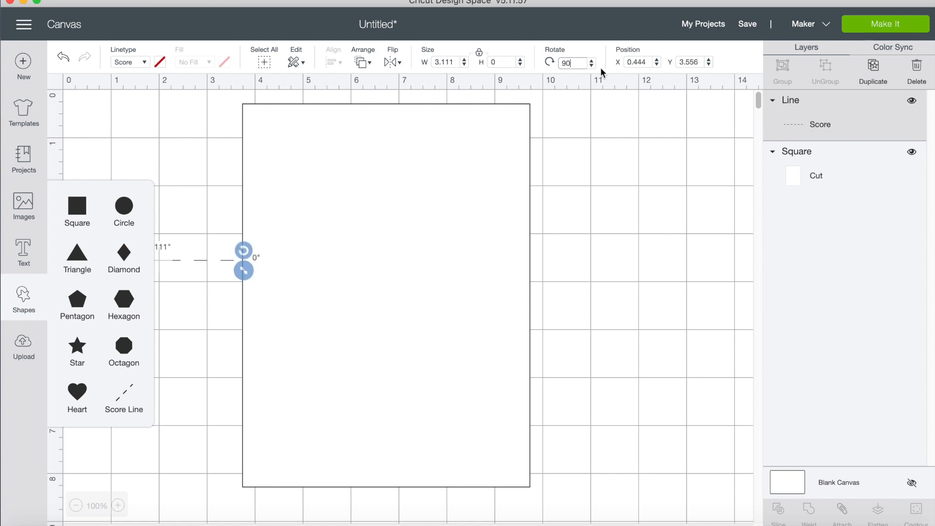
- Position the white rectangle at X 4 and Y 1
click(457, 153)
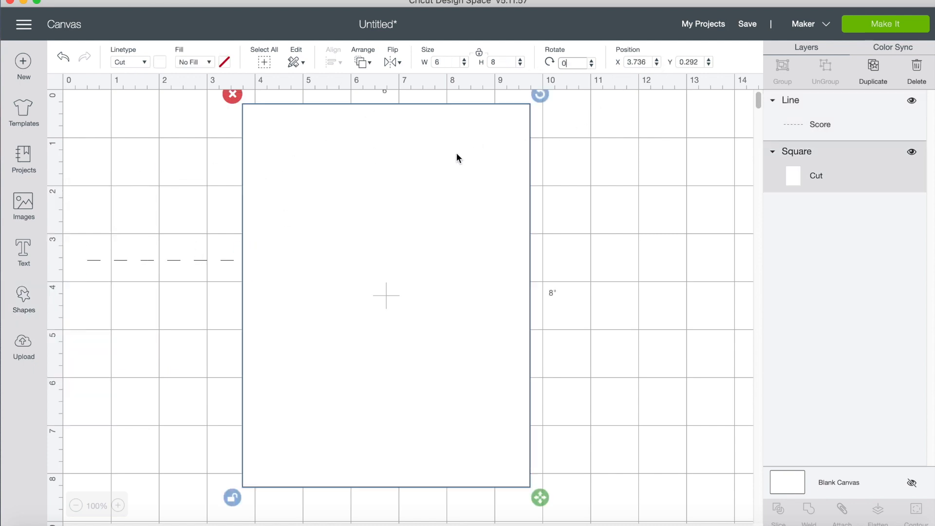
click(640, 62)
text(4)
key(Tab)
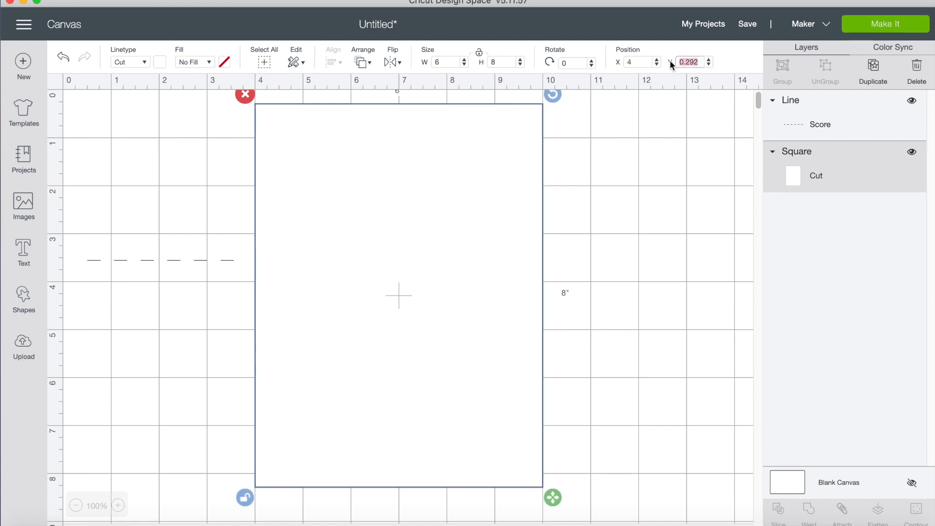
text(1)
key(Return)
- Set the score line's width to 6 inches and position it across the rectangle at X 4, Y 5
click(186, 259)
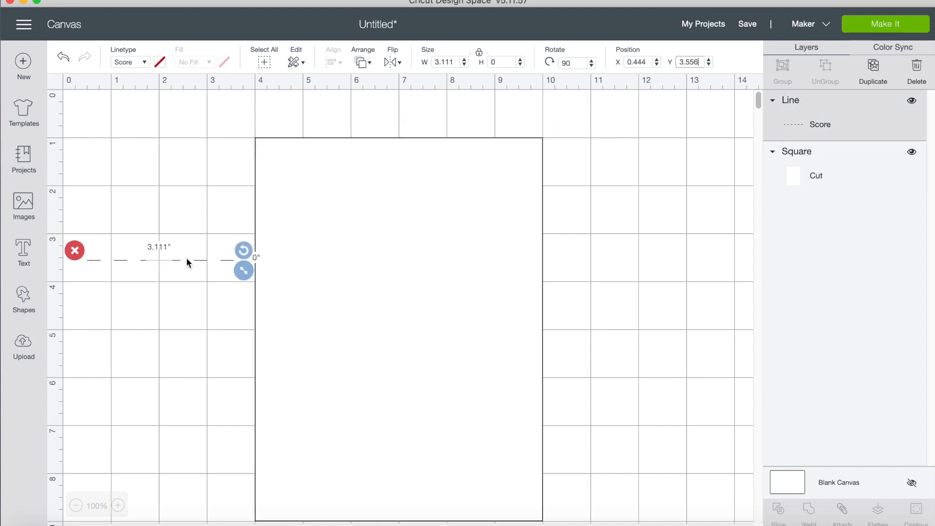
click(445, 62)
text(6)
key(Return)
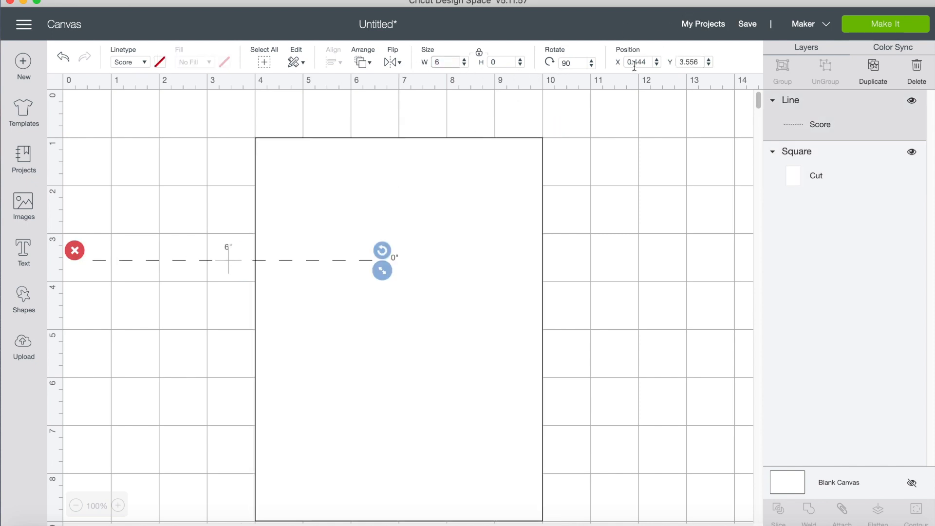
click(649, 62)
text(4)
key(Return)
click(701, 62)
text(5)
key(Return)
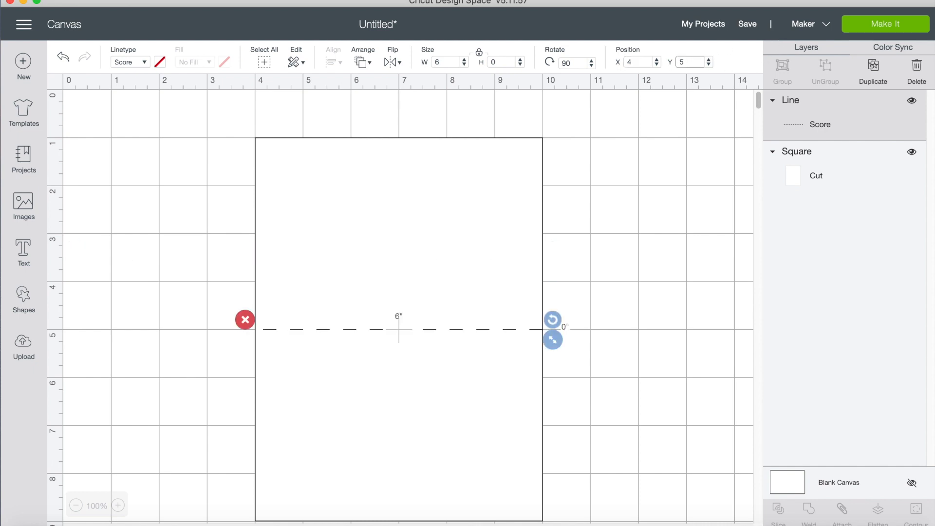
click(680, 251)
- Group the score line with the rectangle and move the group to about X 8, Y 1
scroll(673, 250, down, 2)
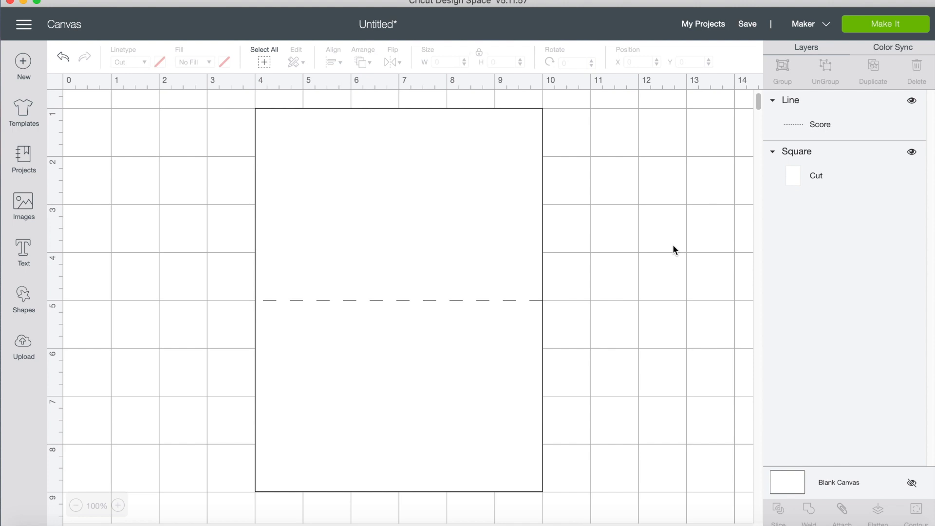
drag(655, 247, 446, 360)
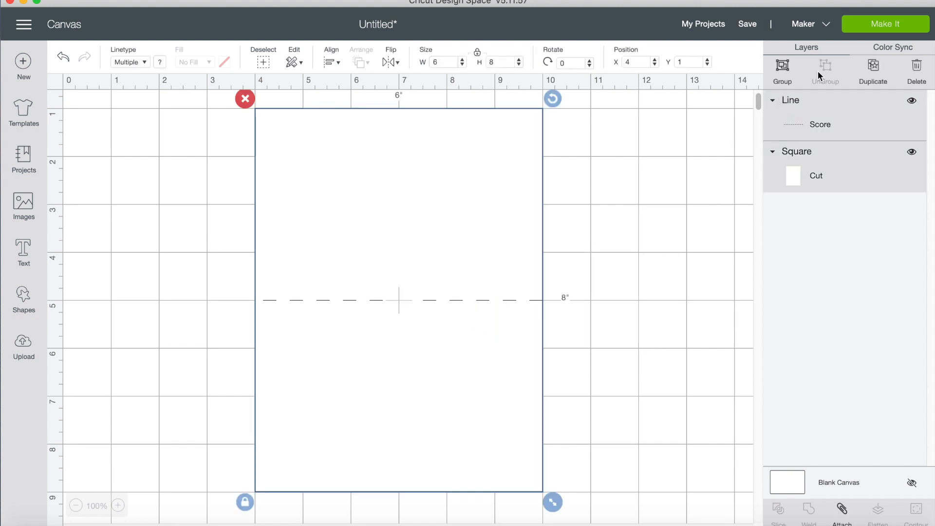
click(782, 68)
drag(344, 207, 513, 207)
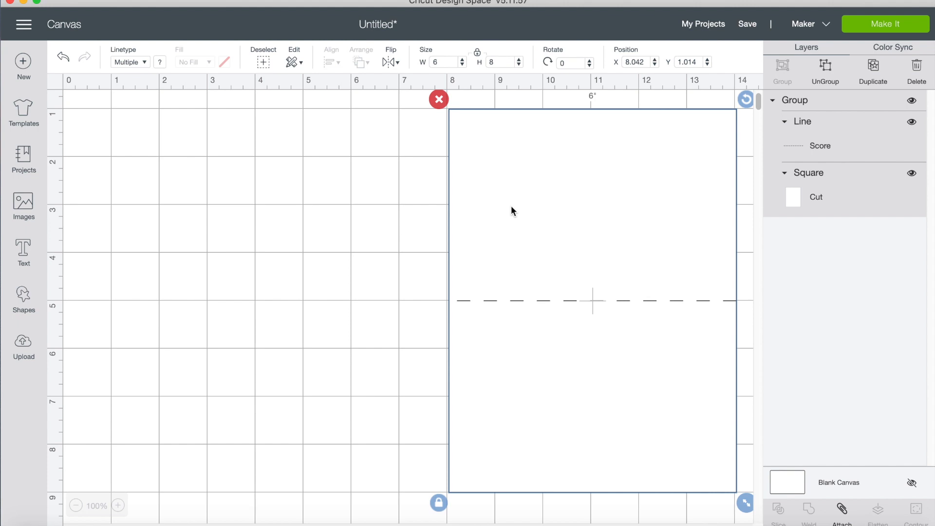
- Add a text object reading "Sending" in the empty area beside the card
click(13, 252)
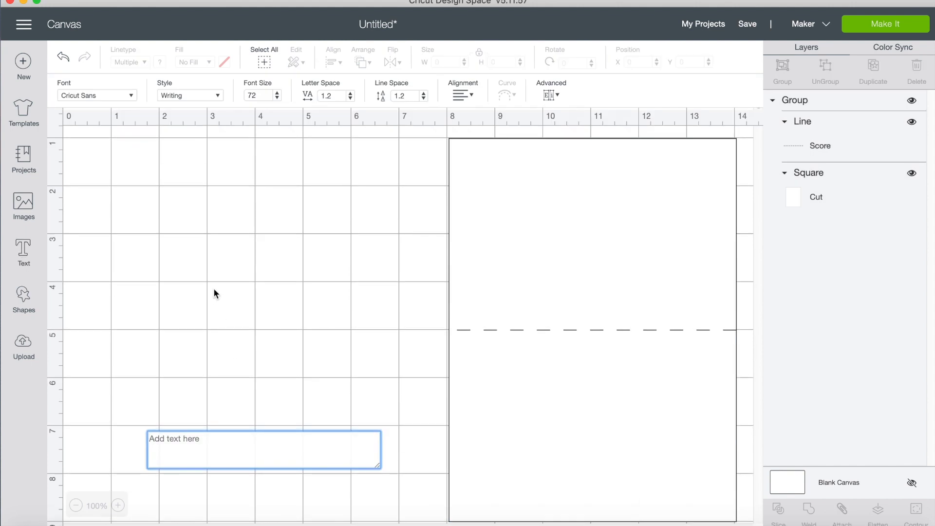
text(Sen)
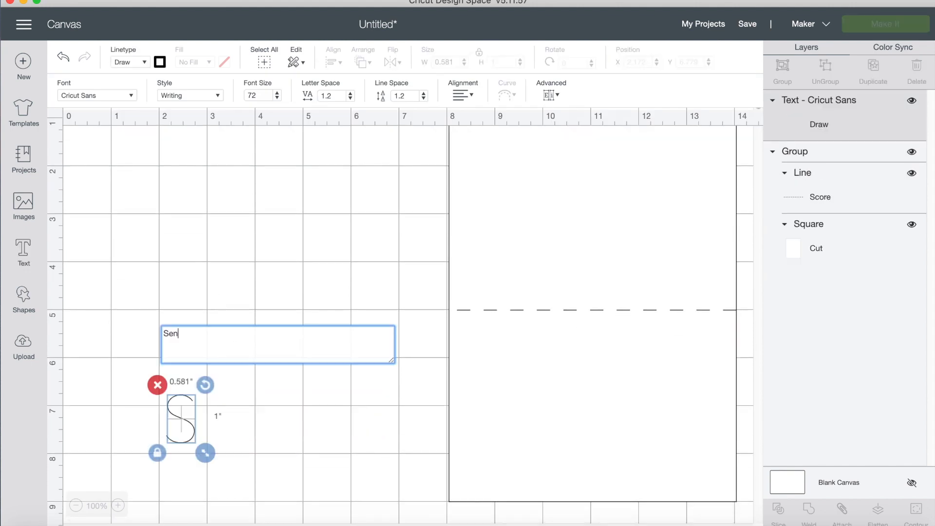
text(ding)
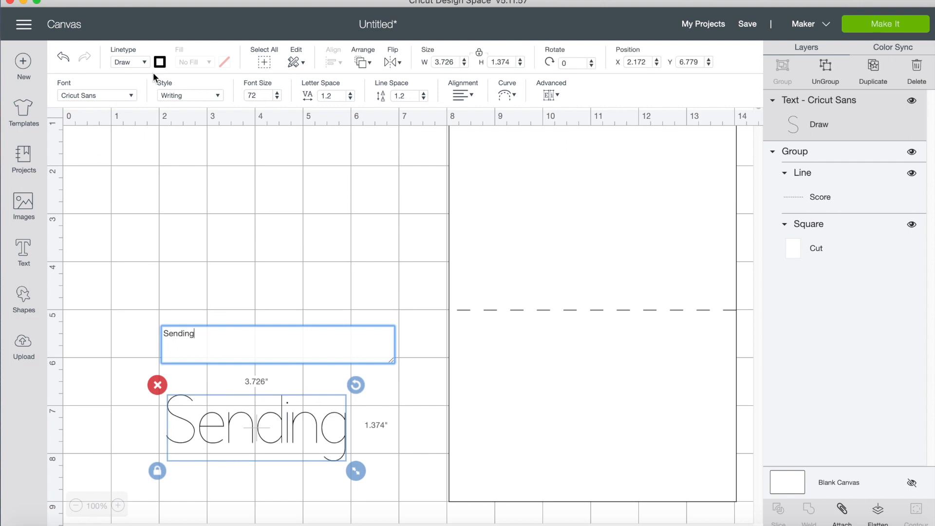
- Set the "Sending" text's font size to 20
click(261, 95)
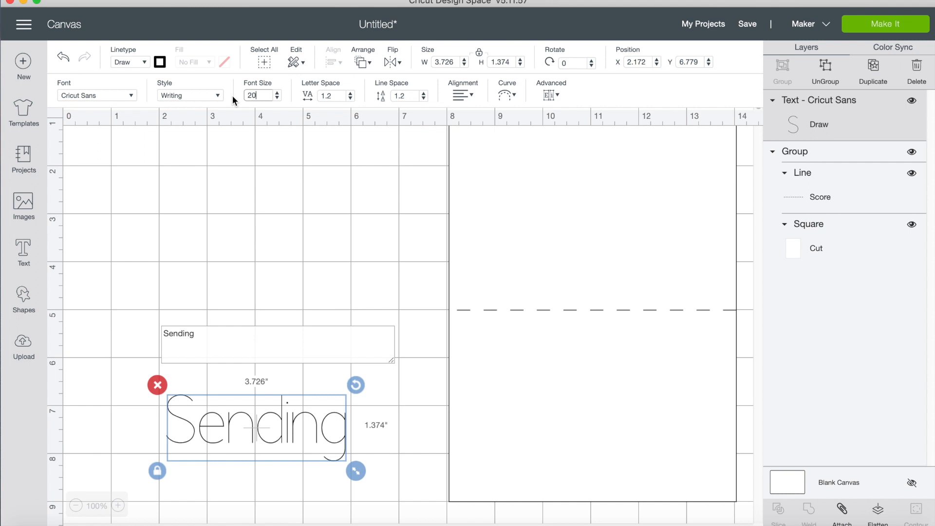
text(20)
key(Return)
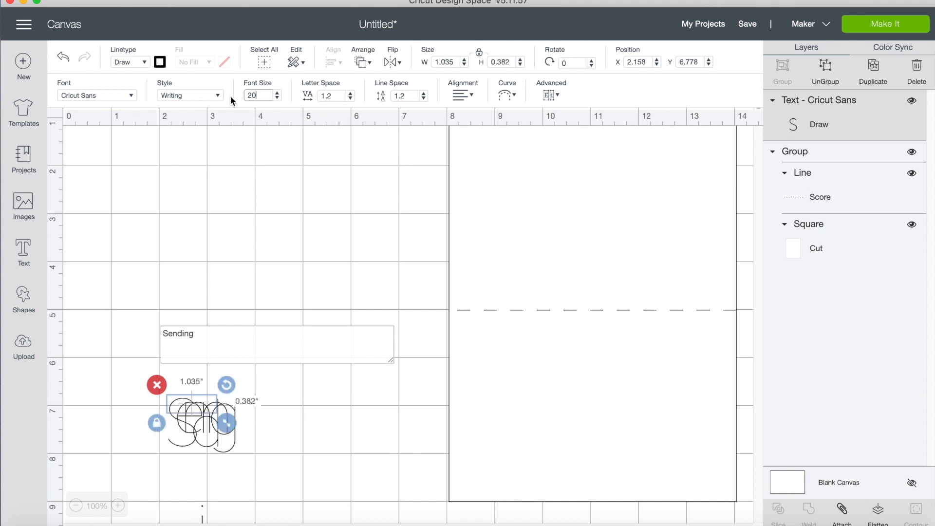
click(201, 337)
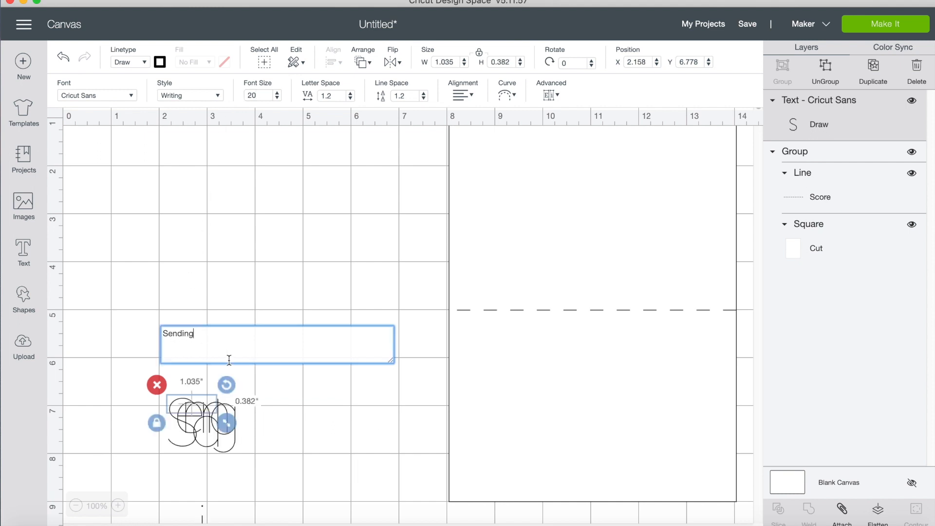
click(294, 433)
click(197, 404)
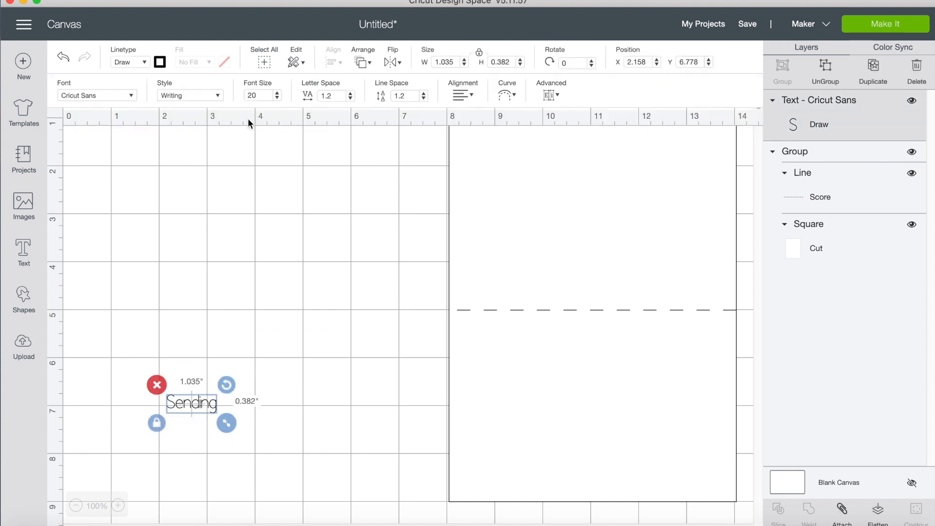
- Set the "Sending" text's pen color to Light Turquoise
click(160, 63)
scroll(210, 161, down, 3)
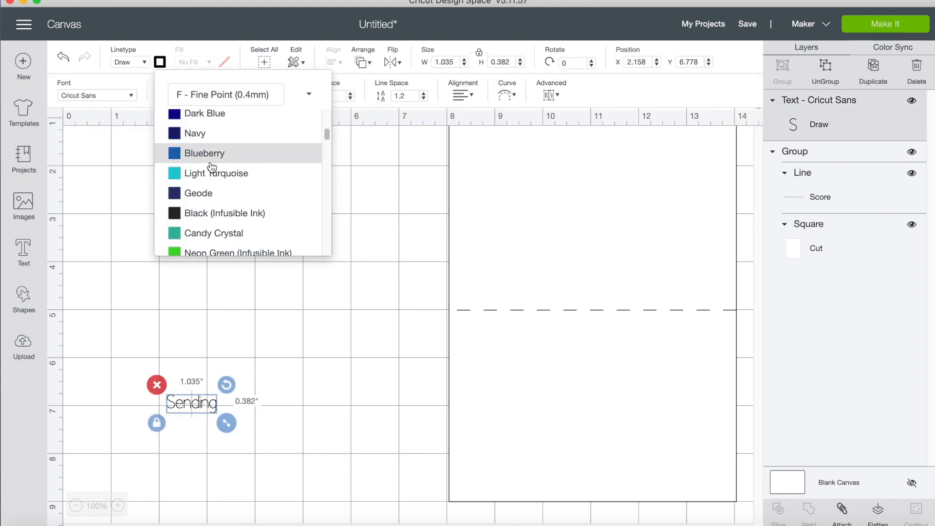
click(203, 175)
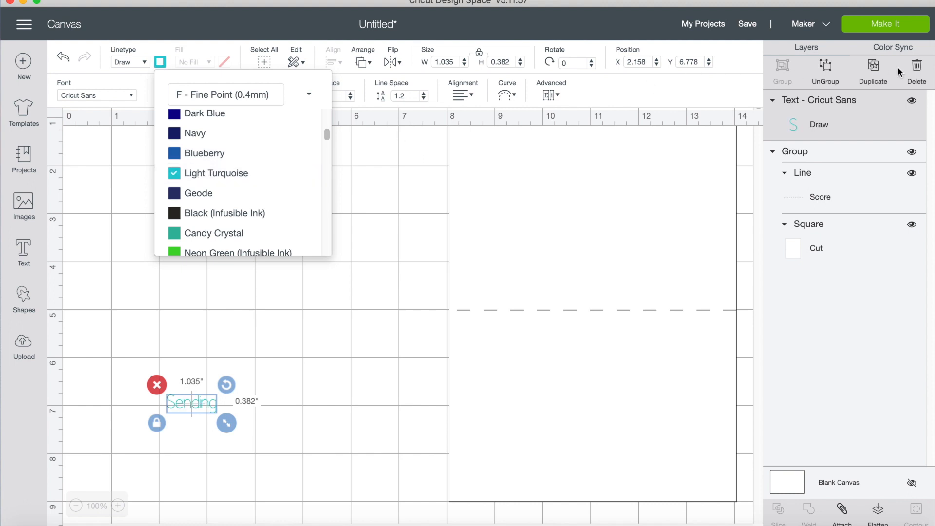
- Duplicate the "Sending" text, move the copy clear of the original and change its wording to "unicorn"
click(874, 68)
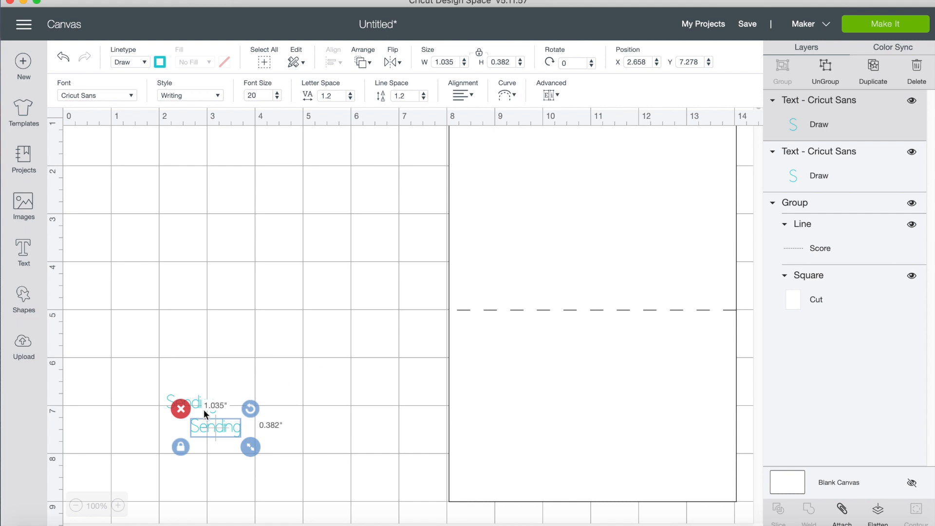
drag(208, 420, 294, 366)
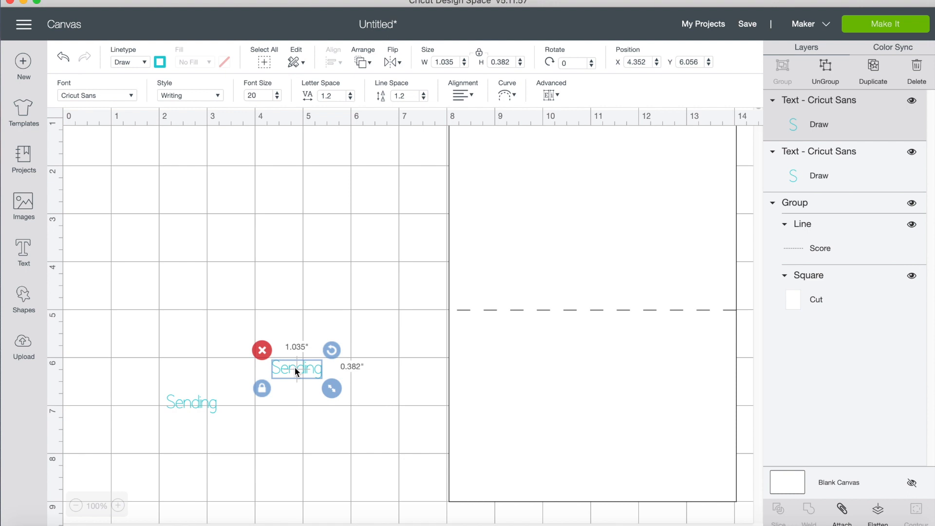
click(287, 361)
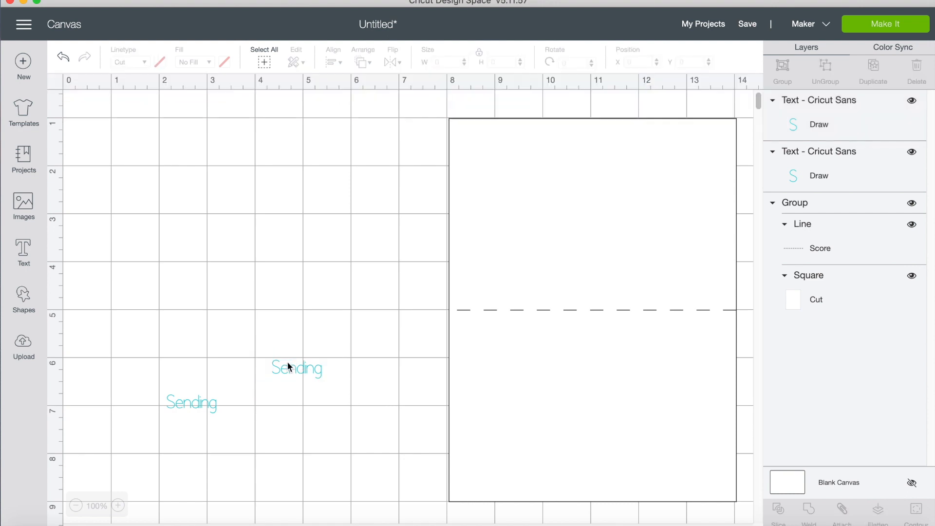
double_click(286, 370)
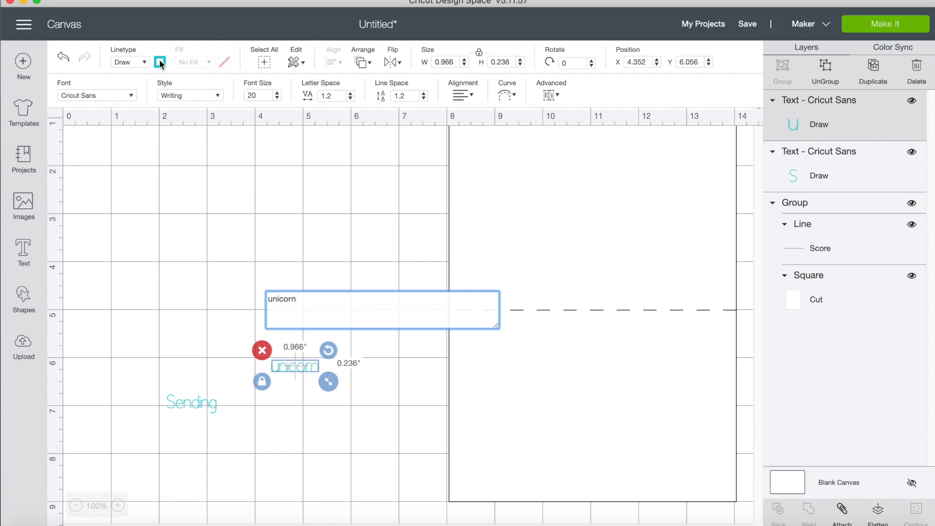
- Set the "unicorn" text's pen color to Lavender and place the word right after "Sending"
click(160, 61)
scroll(328, 129, down, 3)
drag(329, 129, 326, 169)
click(202, 173)
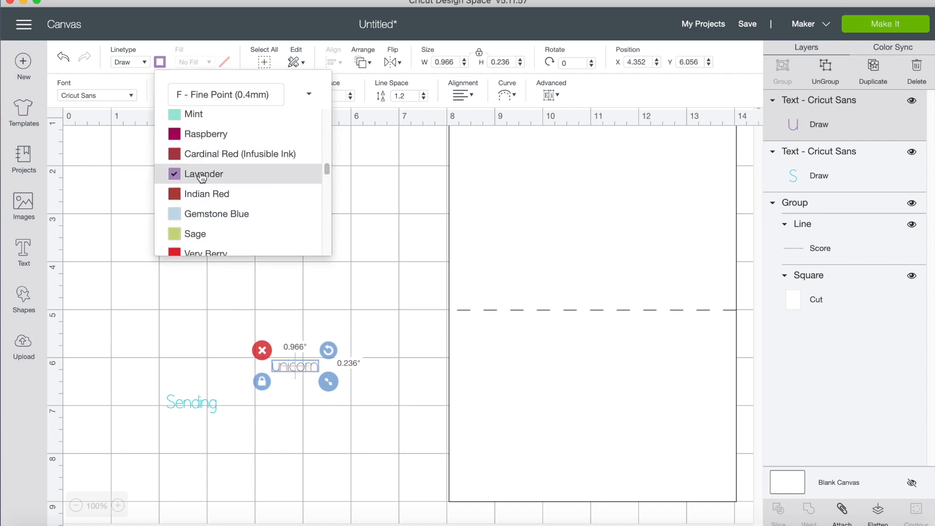
drag(305, 372, 308, 401)
- Duplicate the "unicorn" text and change the copy's wording to "sprinkles"
click(870, 70)
click(117, 505)
click(118, 505)
scroll(431, 302, down, 8)
click(431, 302)
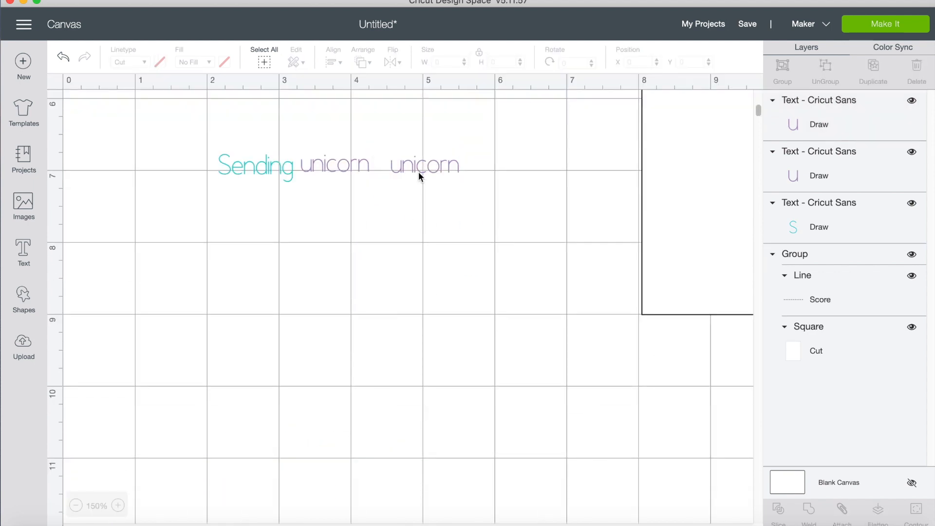
double_click(418, 171)
text(spink)
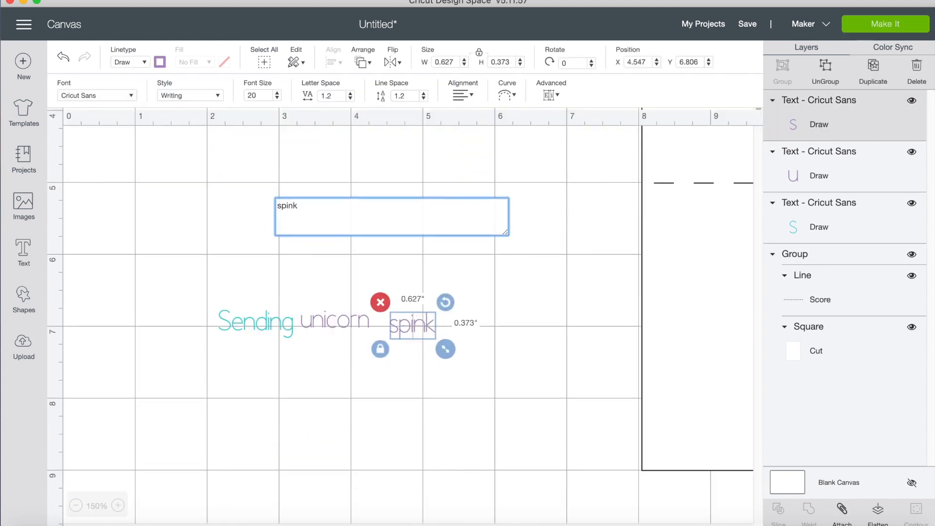
text(les)
click(286, 206)
text(r)
click(553, 282)
- Place "sprinkles" right after "unicorn" and give it a dark pink pen color
click(429, 324)
click(160, 62)
scroll(180, 162, down, 8)
click(195, 180)
drag(432, 327, 415, 321)
click(159, 62)
scroll(249, 171, down, 2)
click(209, 213)
click(355, 307)
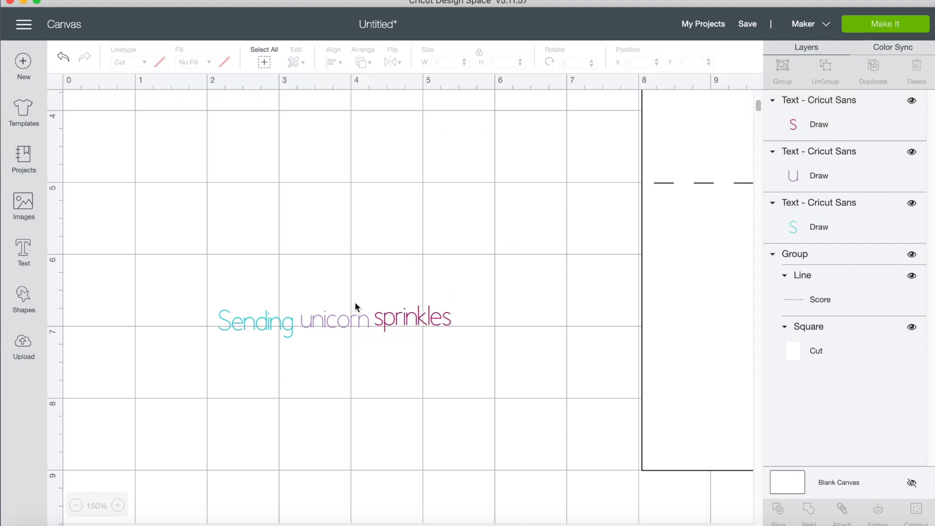
- Copy the "sprinkles" text to make the words "your", "way!" and "Happy Birthday" in different colors beneath the first line
click(394, 324)
key(super+c)
key(super+v)
drag(461, 357, 304, 355)
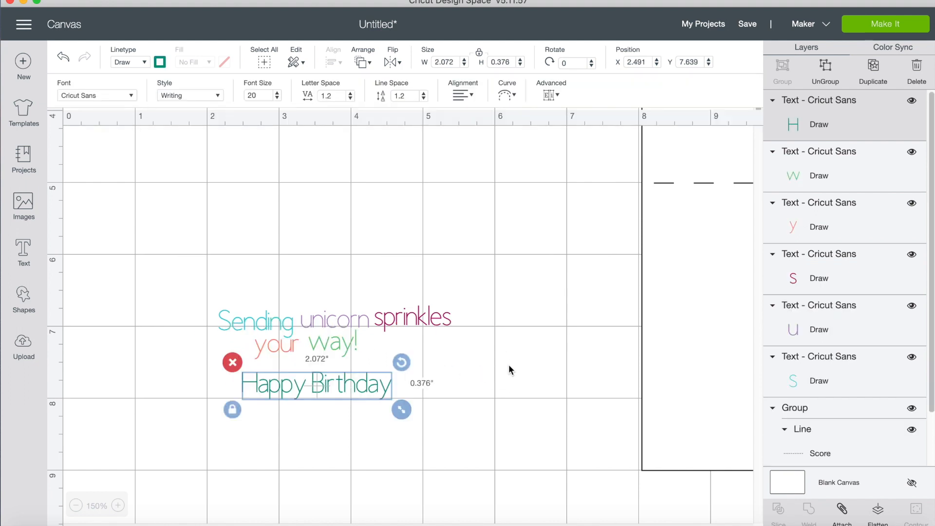
- Center the words "Sending", "unicorn" and "sprinkles" vertically with each other, and move that line up about an inch
click(505, 365)
drag(206, 303, 460, 318)
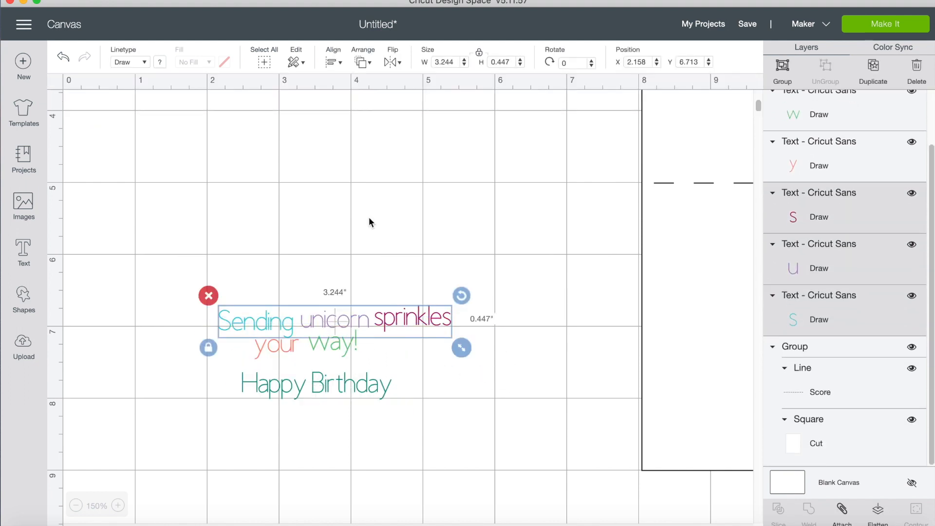
click(328, 63)
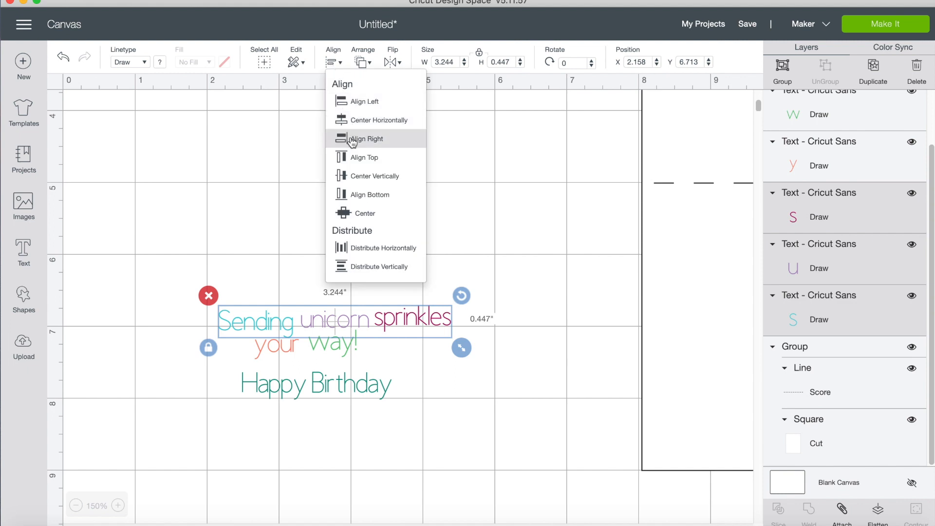
click(347, 177)
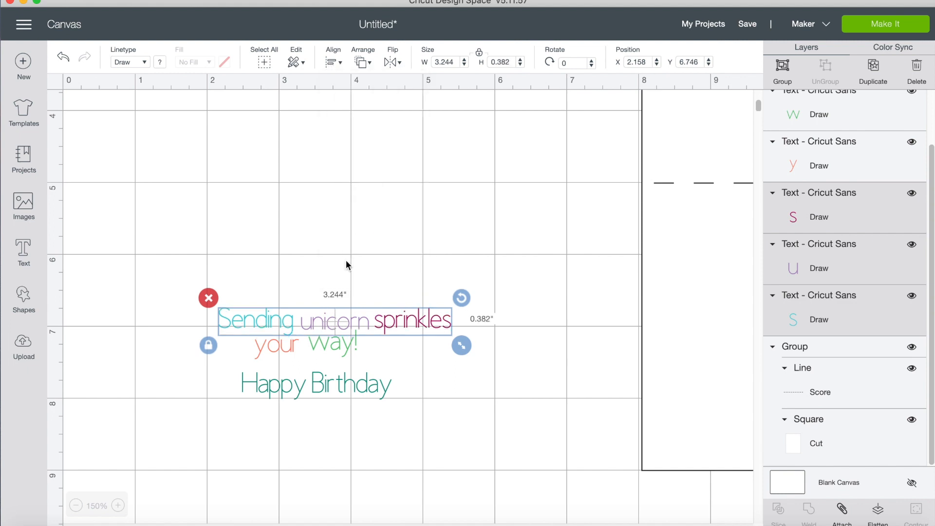
drag(355, 325, 347, 247)
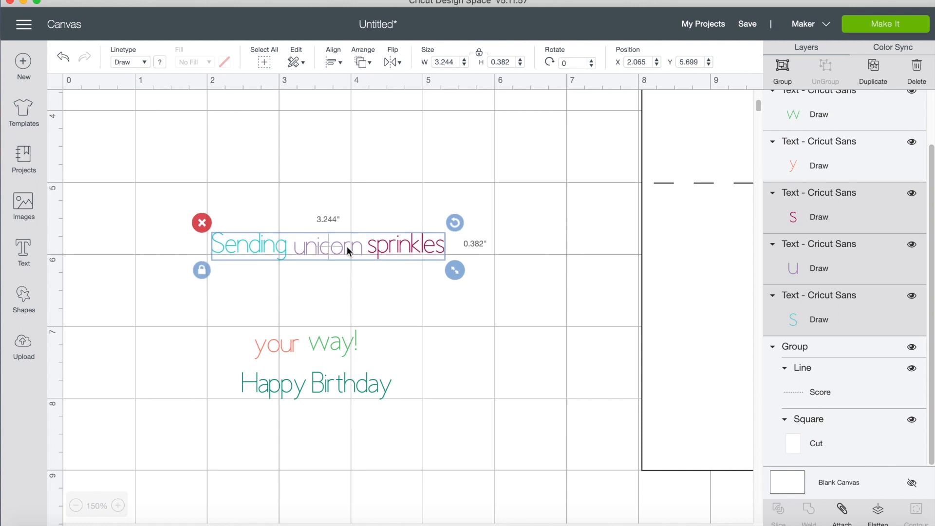
click(444, 282)
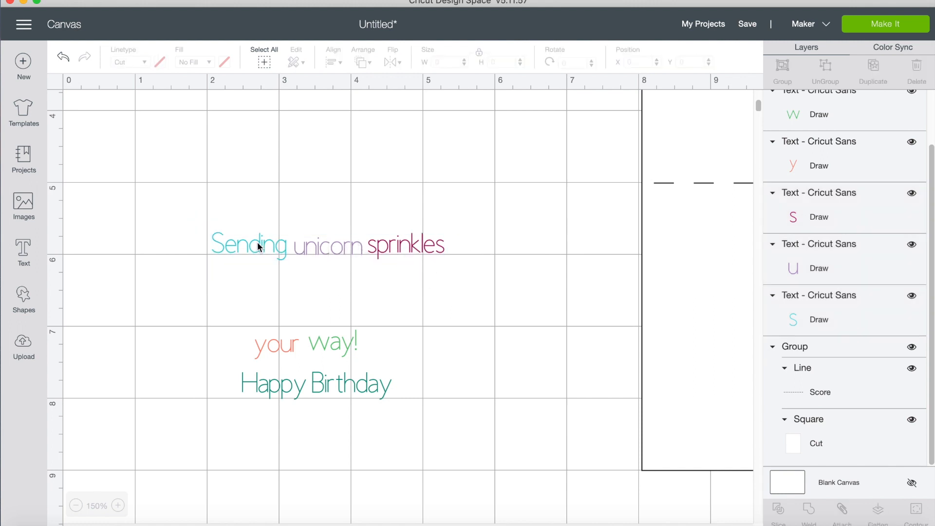
drag(334, 247, 336, 246)
click(388, 296)
- Align the bottoms of "your" and "way!" and place the two words directly beneath the "Sending unicorn sprinkles" line
drag(243, 331, 360, 318)
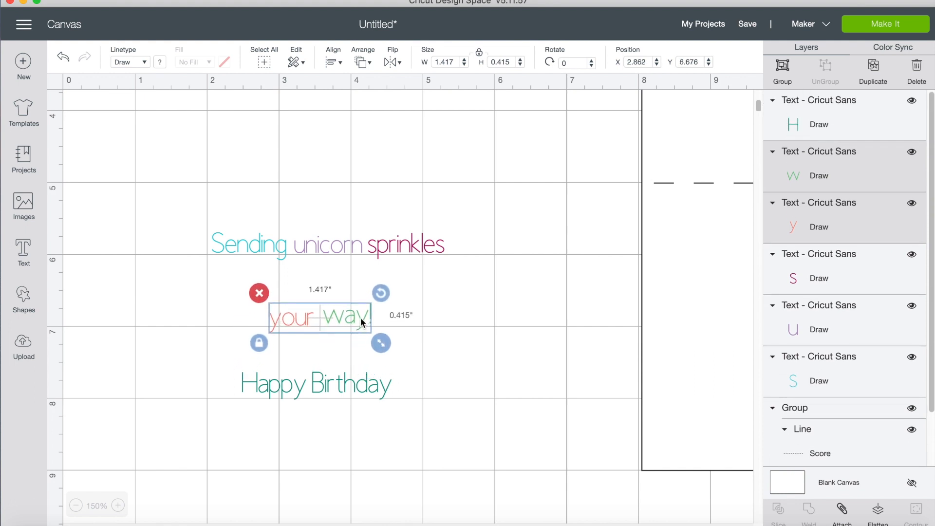
click(334, 62)
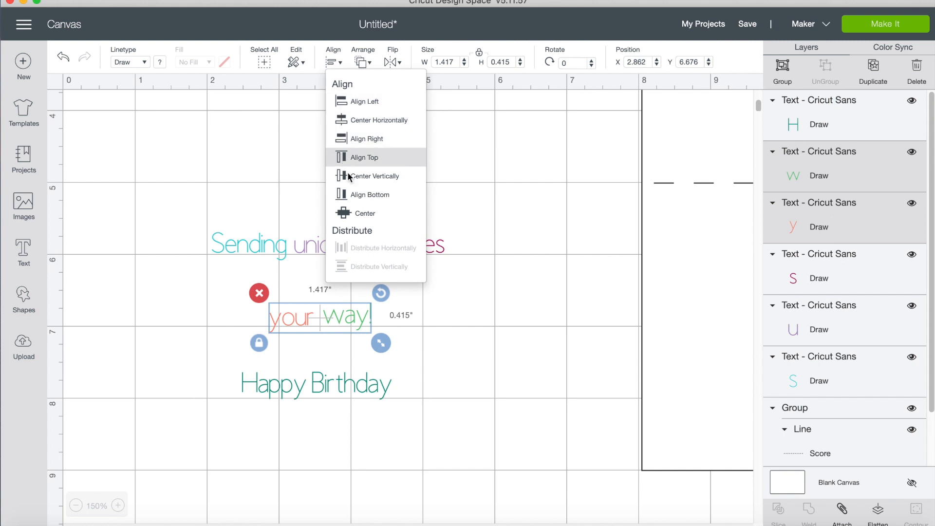
click(396, 195)
drag(339, 318, 339, 272)
click(339, 273)
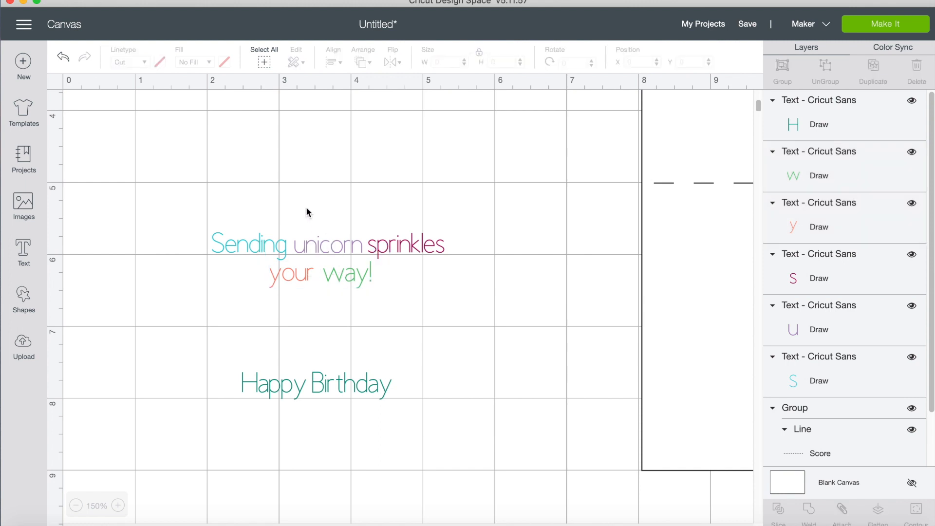
- Group the words "Sending unicorn sprinkles" together, and group "your way!" as a separate line
drag(194, 218, 466, 243)
click(782, 68)
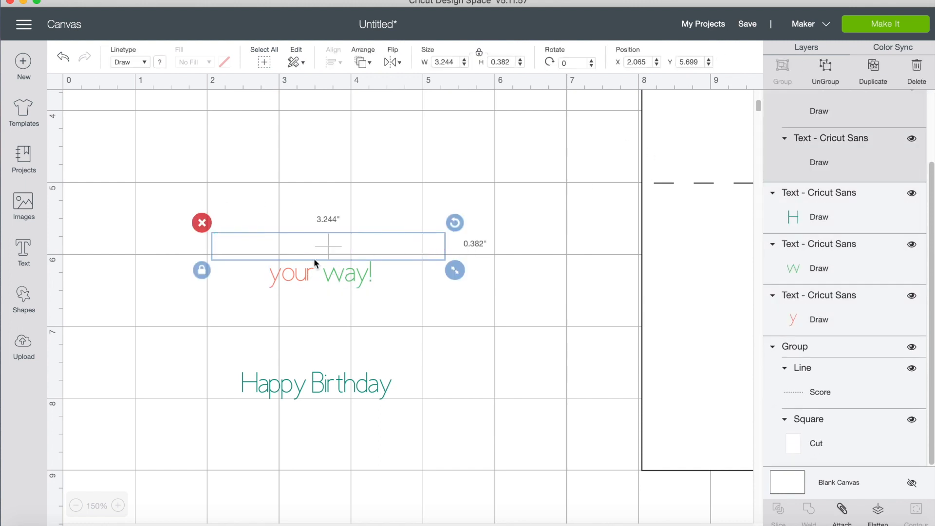
drag(231, 290, 423, 272)
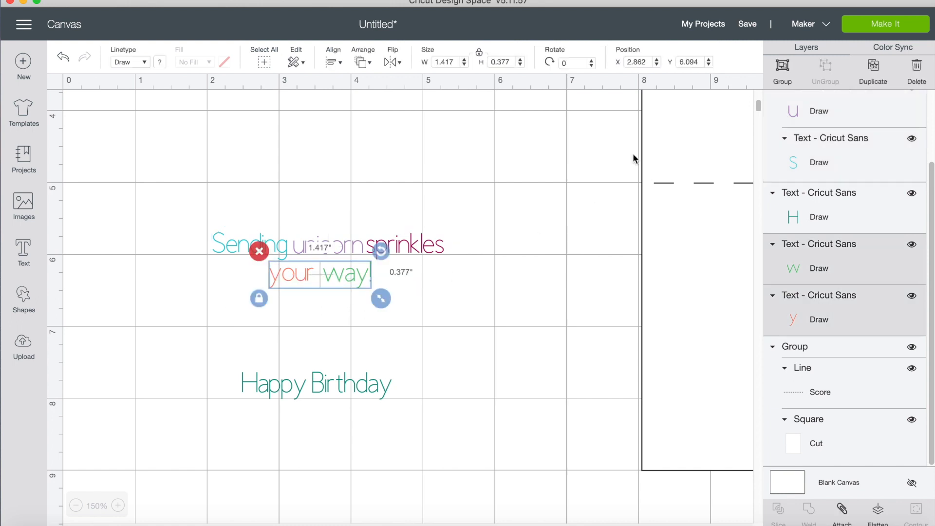
click(782, 69)
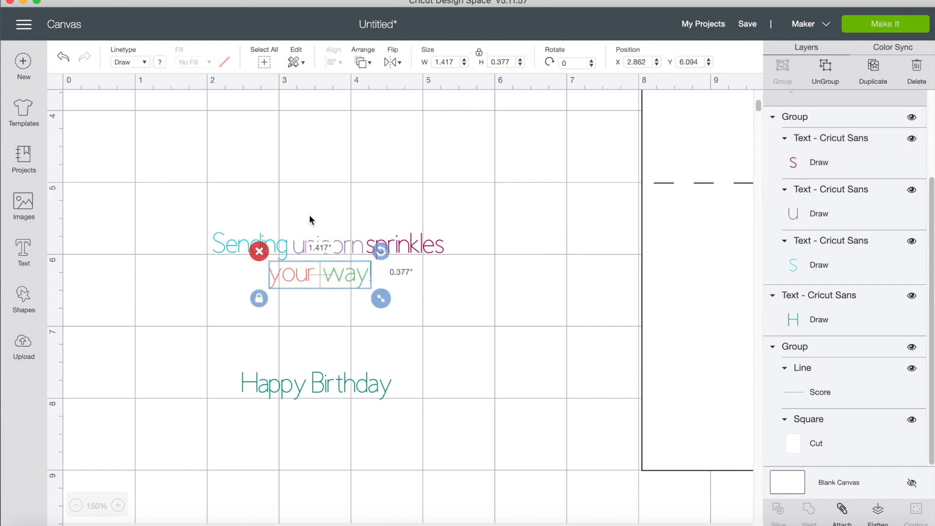
- Center the "Sending unicorn sprinkles" and "your way!" groups horizontally with each other
click(324, 285)
drag(311, 251, 341, 302)
click(334, 62)
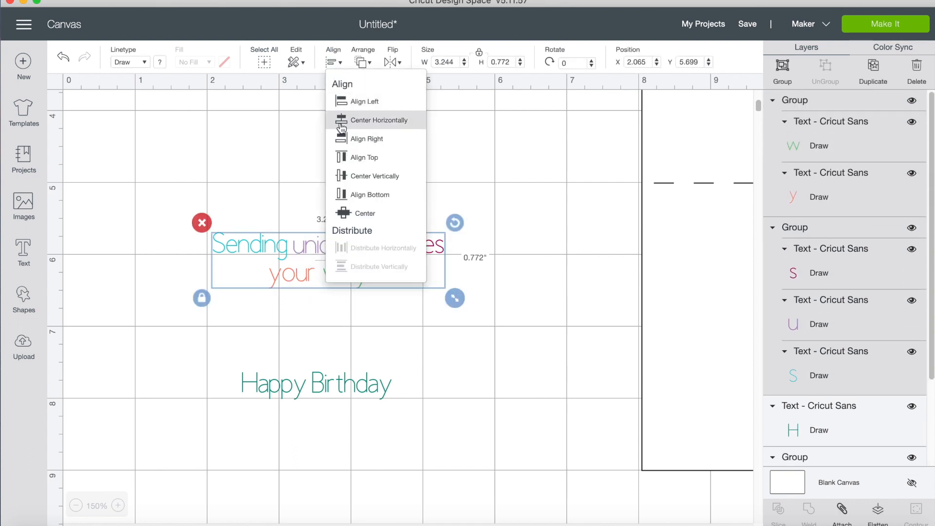
click(337, 121)
- Place "Happy Birthday" directly beneath "your way!" and center all three text lines horizontally
click(326, 384)
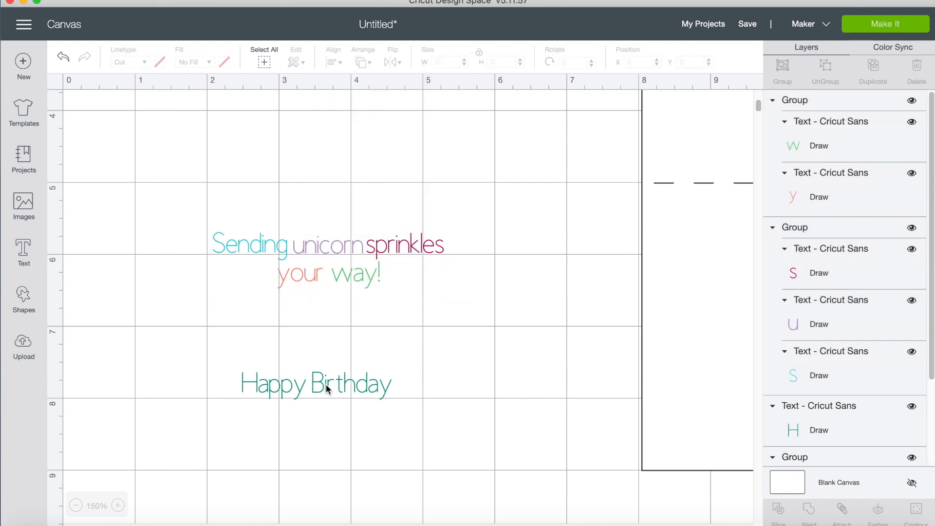
drag(326, 386, 347, 302)
drag(321, 210, 346, 342)
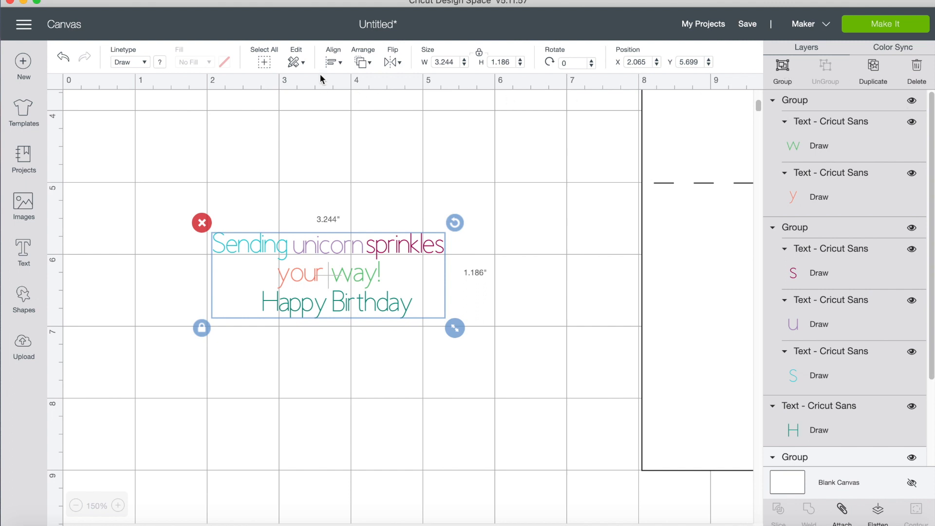
click(333, 62)
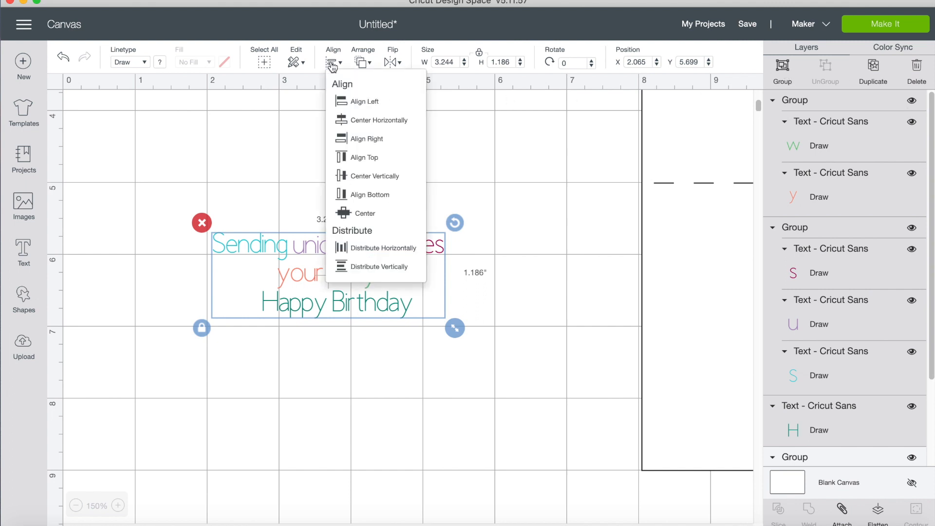
click(346, 120)
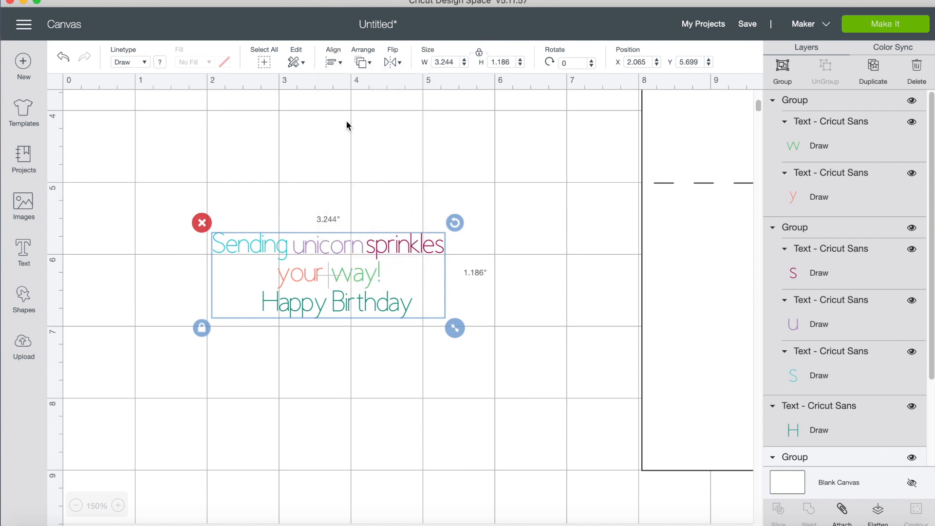
- Group the three text lines and place the greeting on the card's lower half, centered horizontally below the score line
click(783, 68)
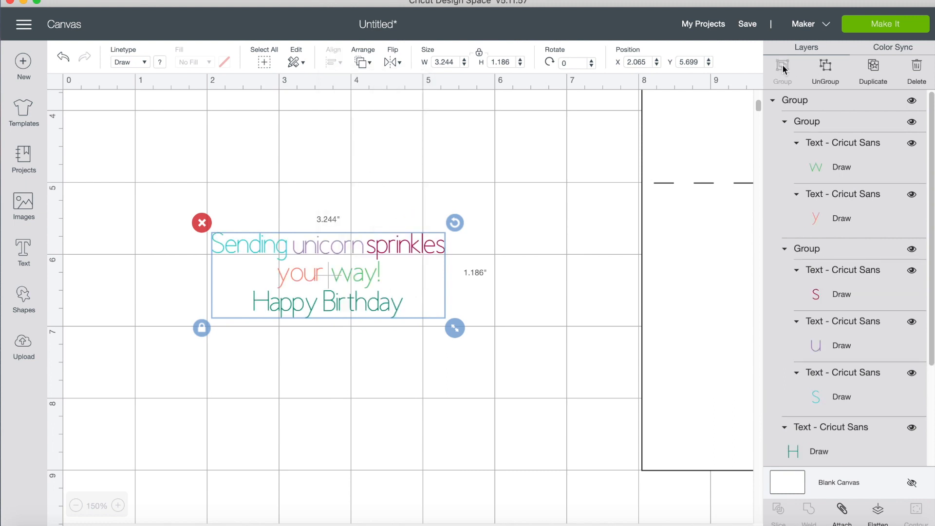
click(544, 296)
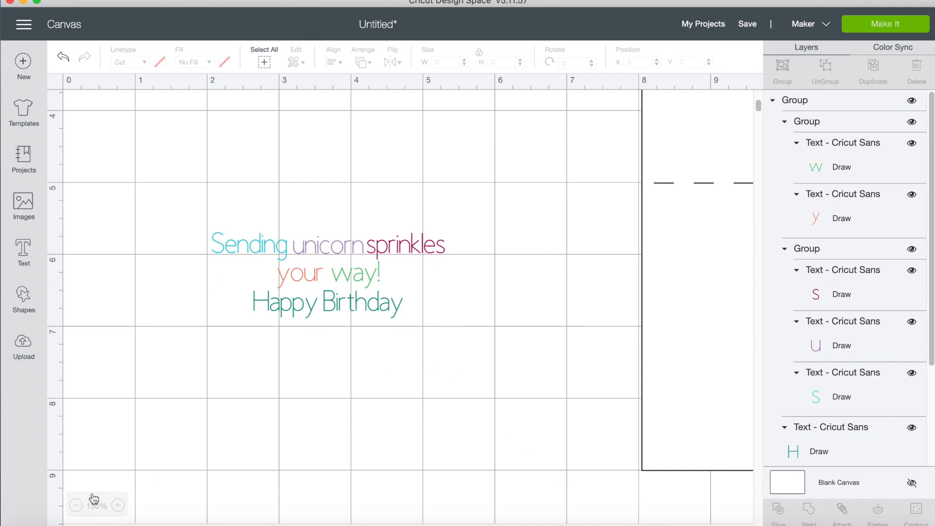
click(76, 506)
scroll(500, 311, up, 10)
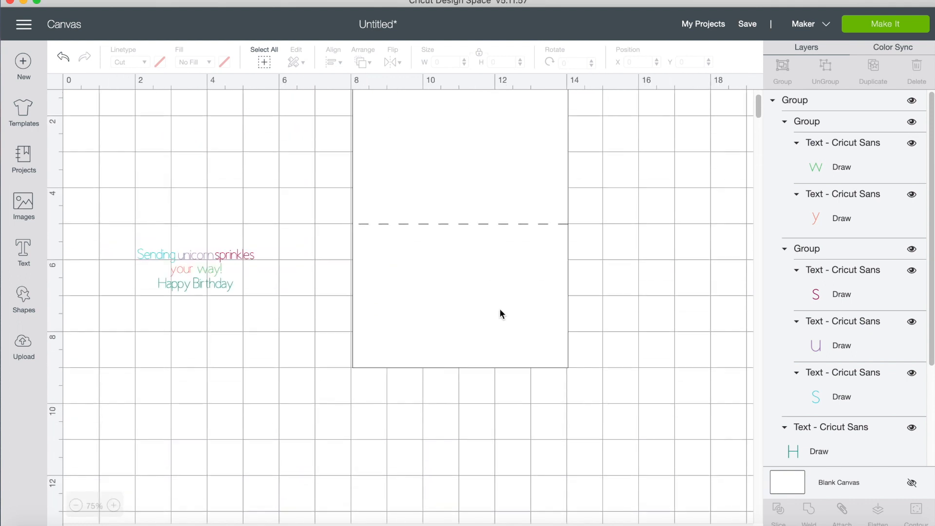
drag(183, 312, 448, 330)
key(super+a)
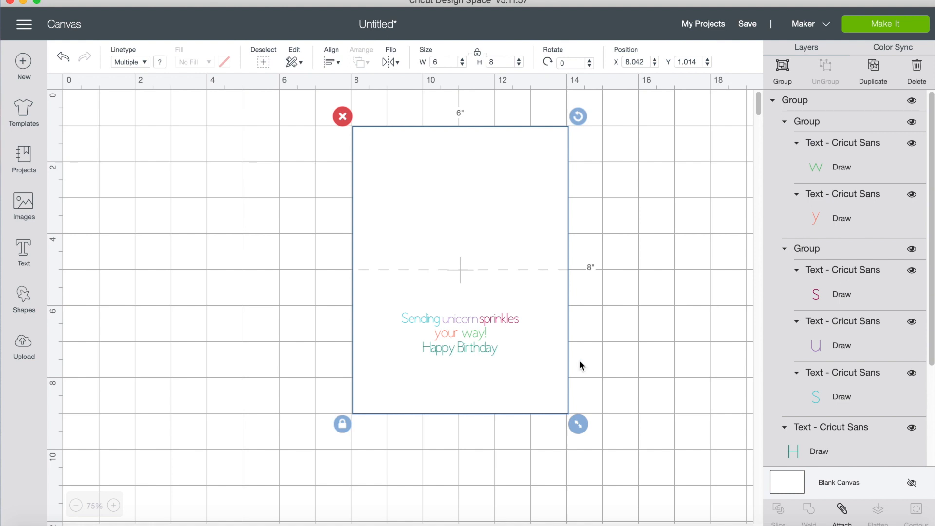
click(690, 349)
- Enlarge the greeting to about 4.91 inches wide and reposition it within the card's lower half
click(462, 354)
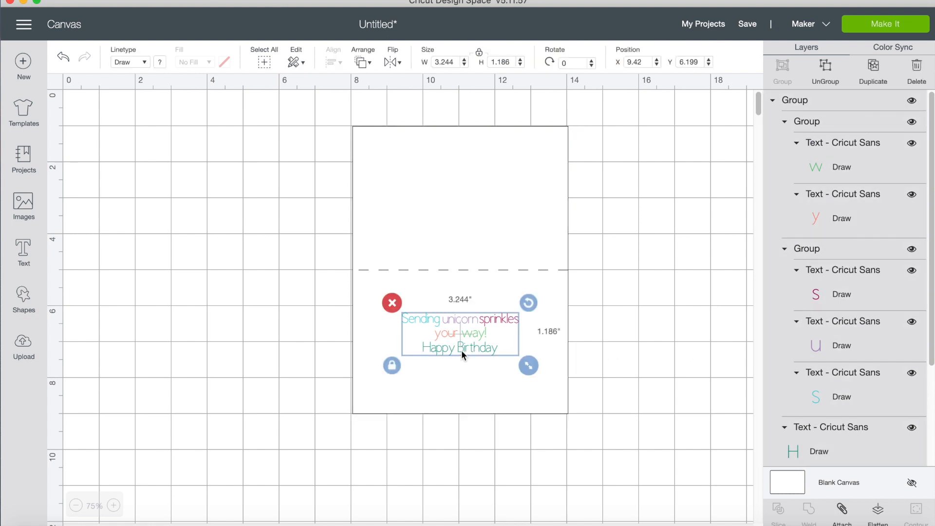
drag(534, 368, 559, 393)
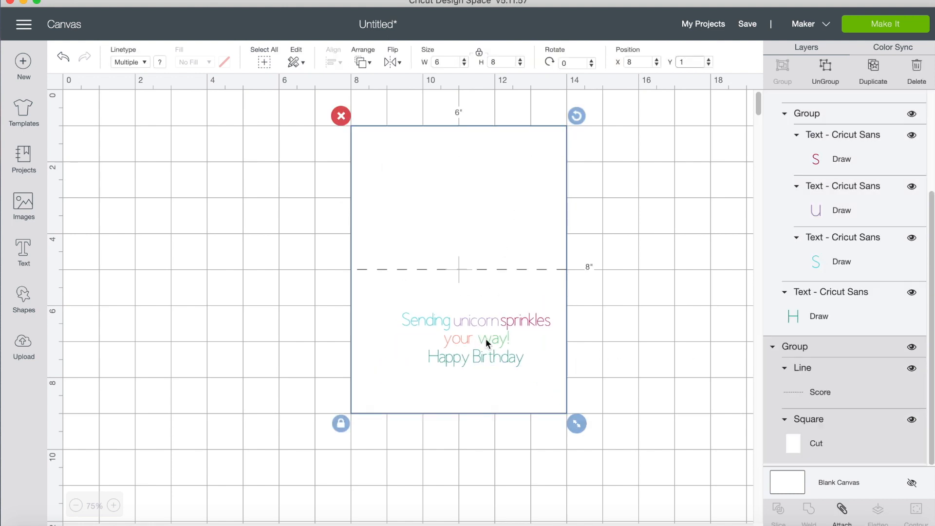
click(486, 339)
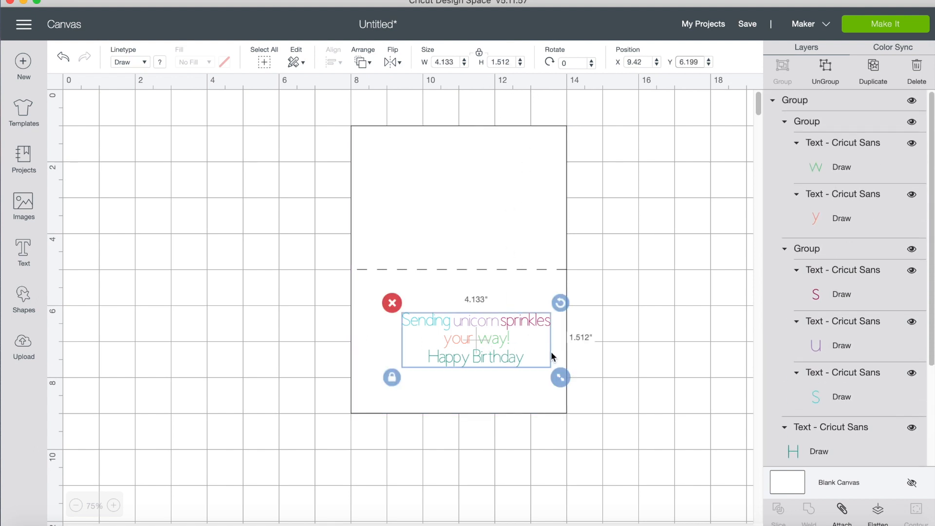
drag(561, 379, 587, 388)
drag(574, 322, 544, 319)
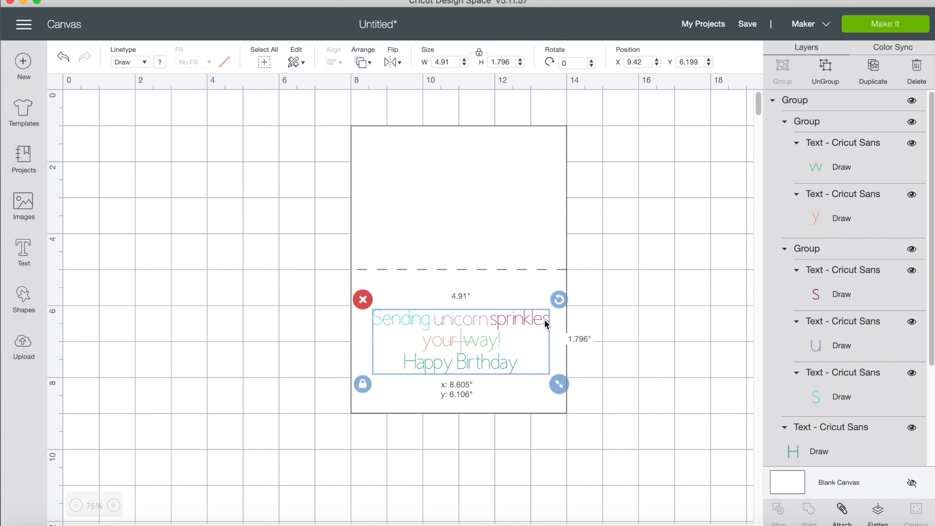
drag(546, 324, 546, 324)
- Center the greeting horizontally on the card and group the text with the card
click(597, 384)
drag(598, 425, 431, 89)
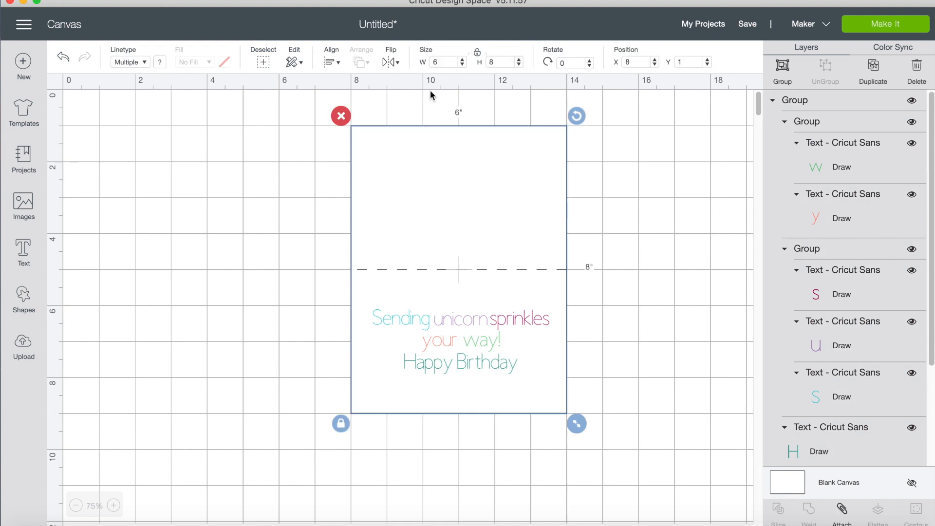
click(332, 62)
click(345, 121)
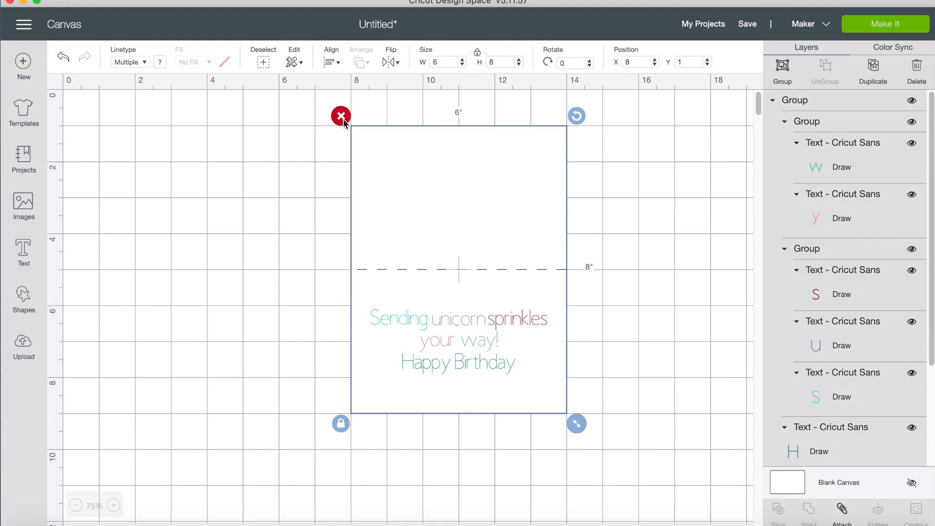
click(641, 221)
drag(593, 423, 419, 327)
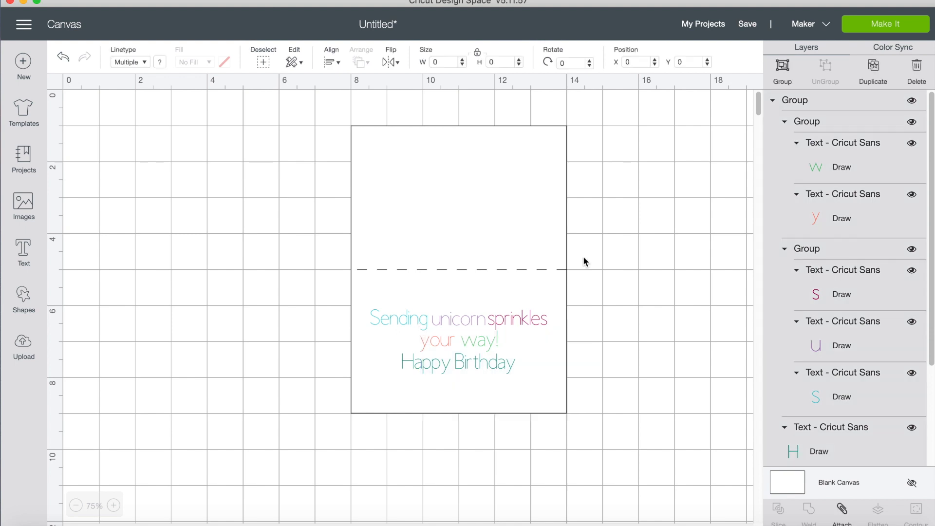
click(782, 66)
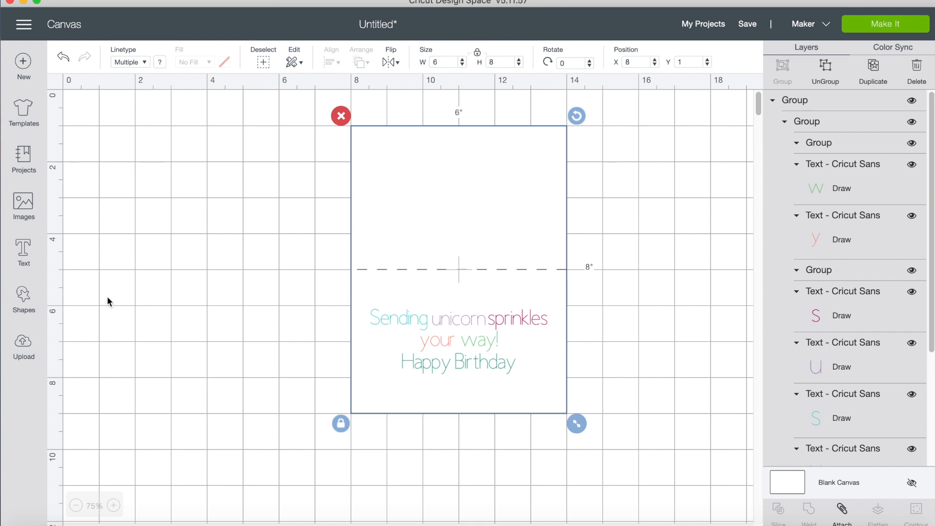
click(129, 268)
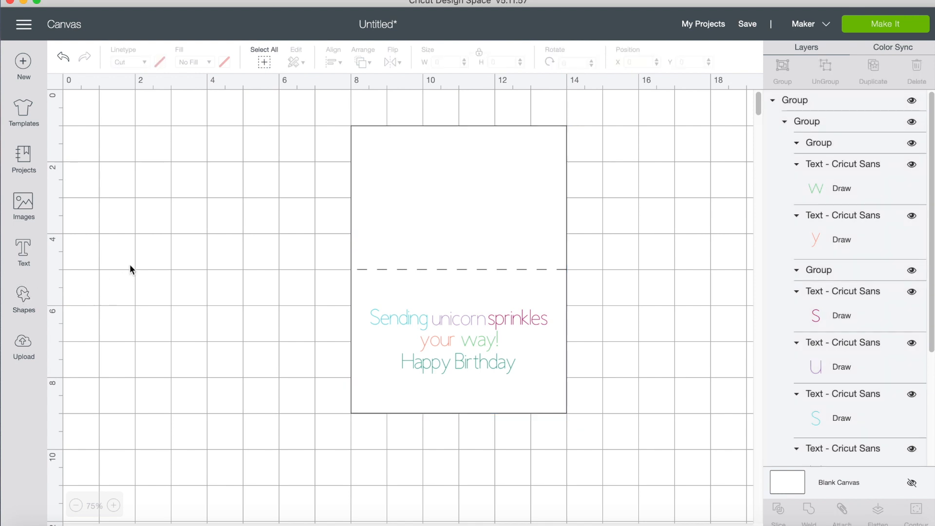
- Add a square with unlocked proportions, resize it to 5.5 x 3.5 inches, and place it within the card's upper half
click(25, 300)
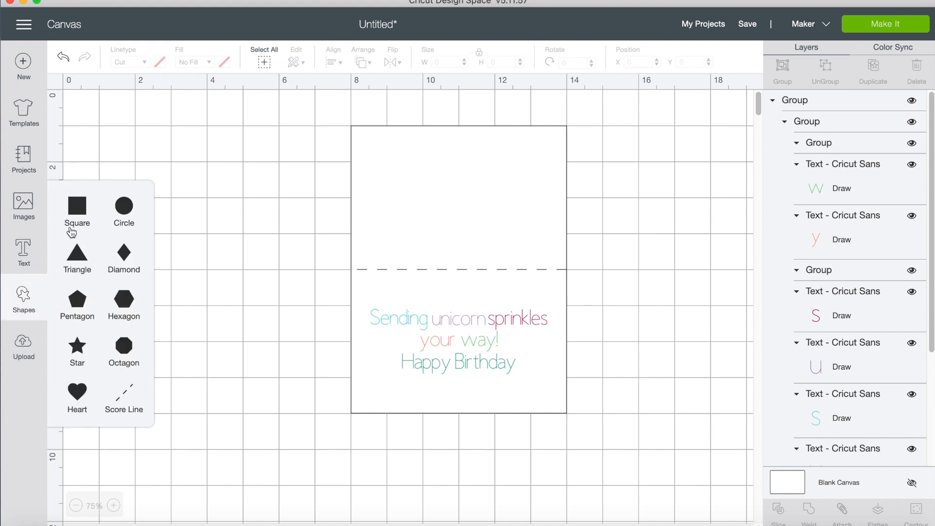
click(80, 212)
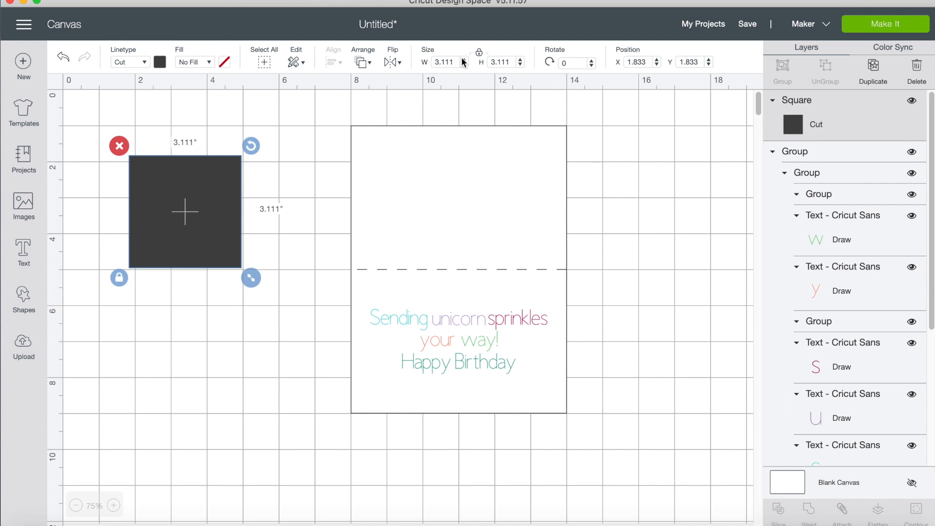
click(479, 55)
click(439, 61)
drag(440, 61, 422, 67)
text(5.5)
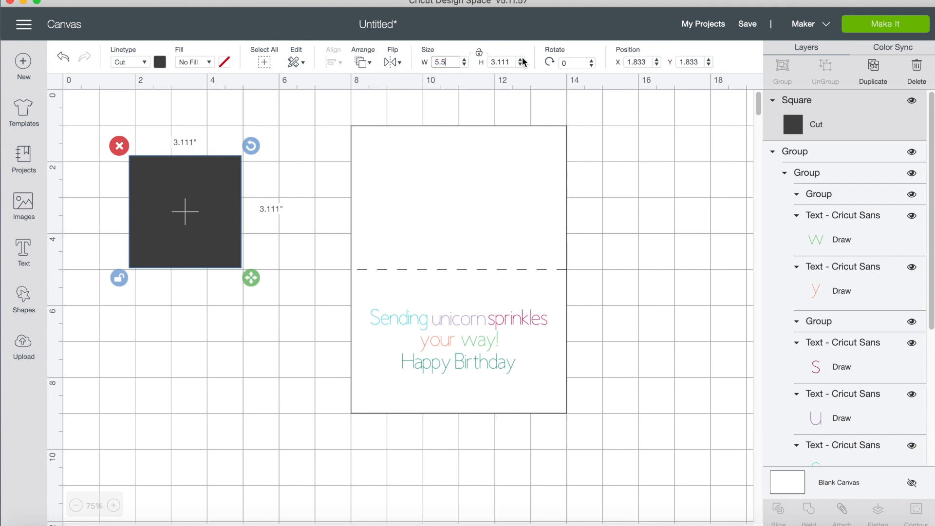
drag(517, 62, 489, 63)
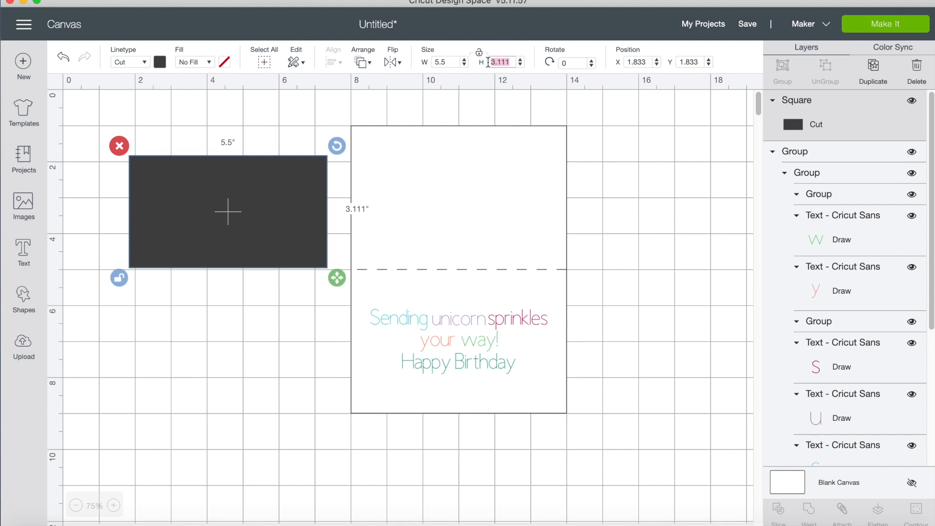
text(3.5)
key(Return)
drag(316, 195, 529, 182)
click(674, 197)
- Recolor the card's 5.5 x 3.5 inch front panel to the turquoise already used in the greeting
click(506, 189)
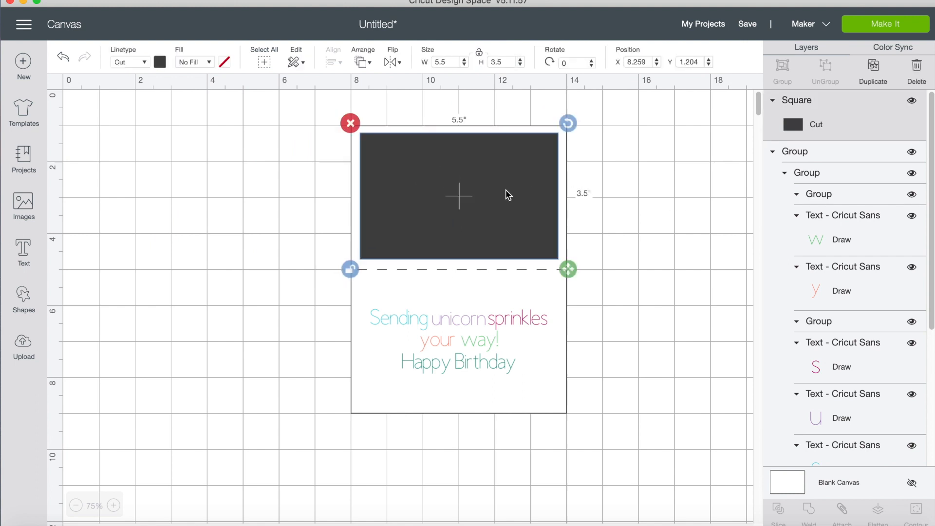
click(160, 62)
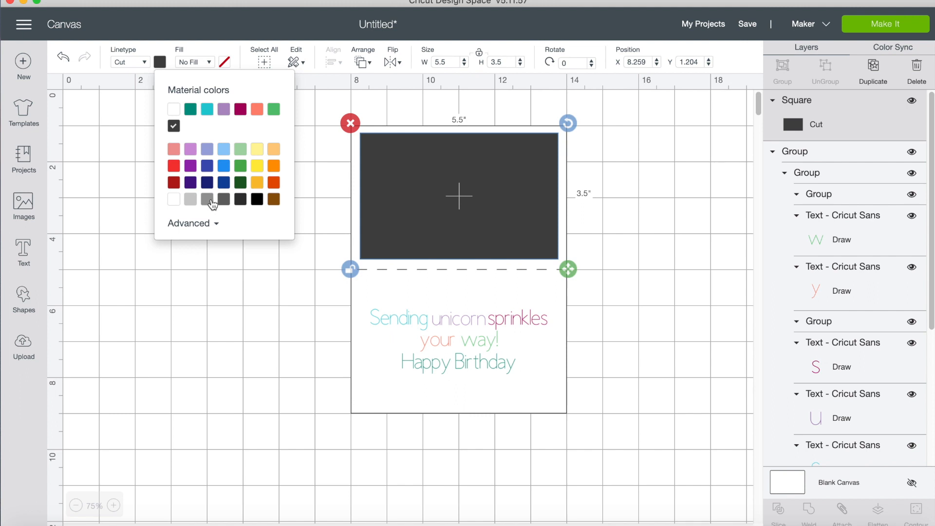
click(207, 115)
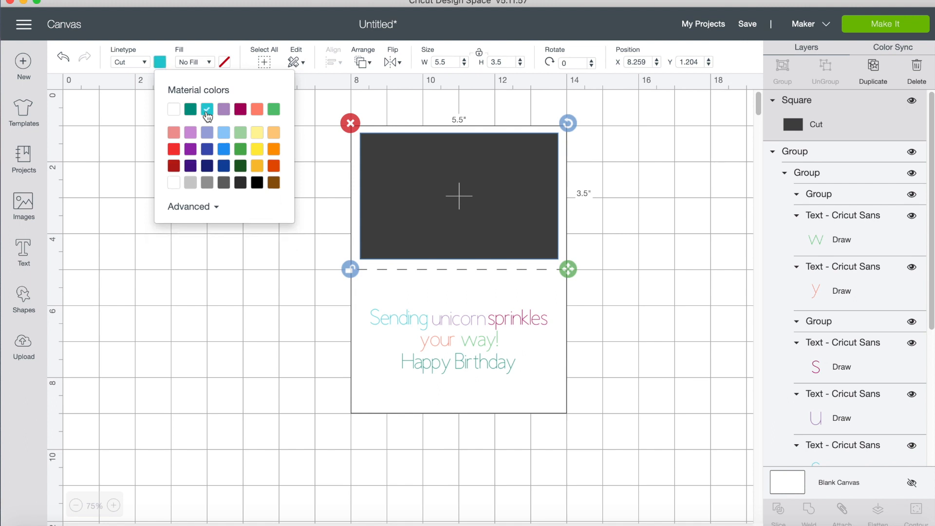
click(666, 192)
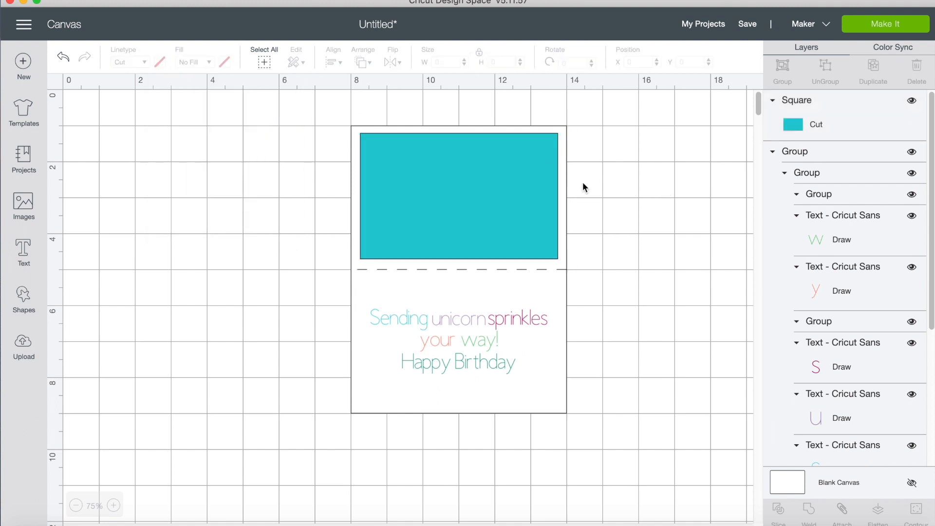
- Search the image library for "unicorn", and refine the search to "unicorn jump"
click(25, 210)
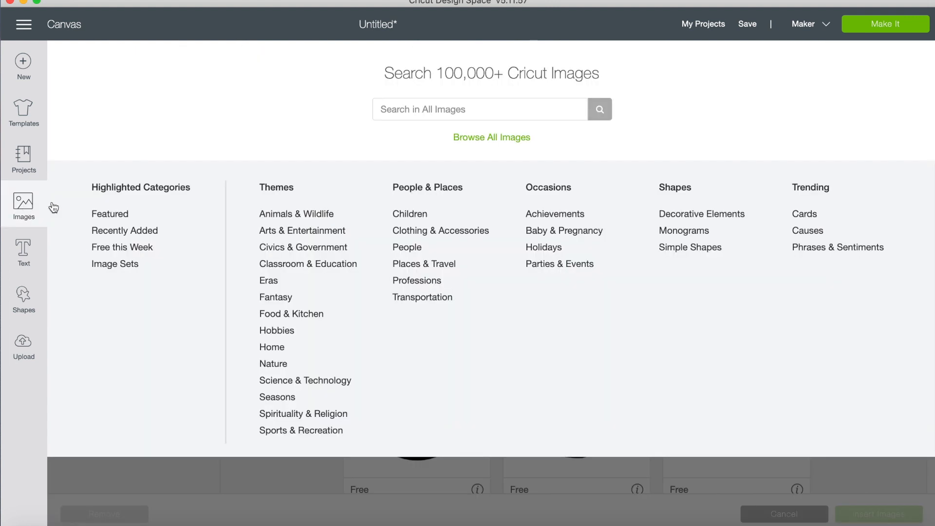
click(408, 109)
text(unicorn)
key(Return)
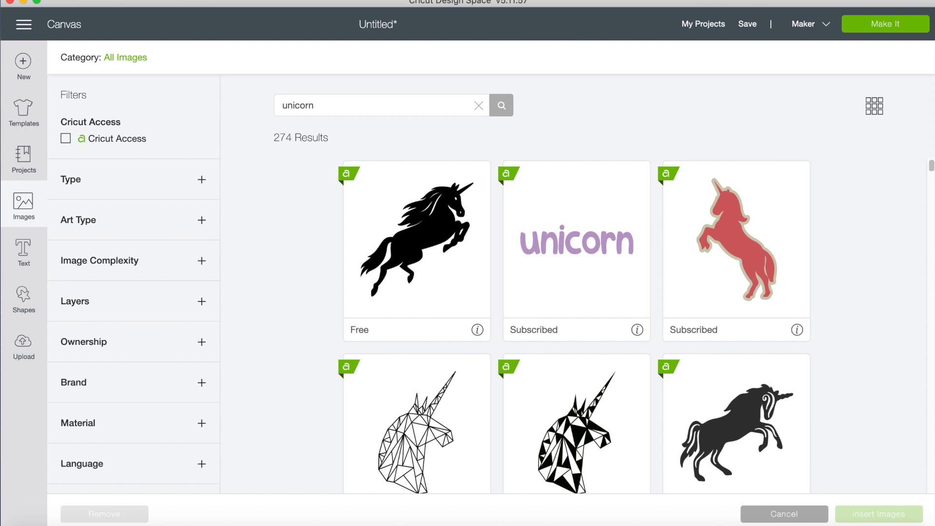
click(319, 107)
text(jump)
key(Return)
- Find the layered unicorn pony image in the results, insert it, and place it on the empty canvas beside the card
scroll(534, 258, down, 15)
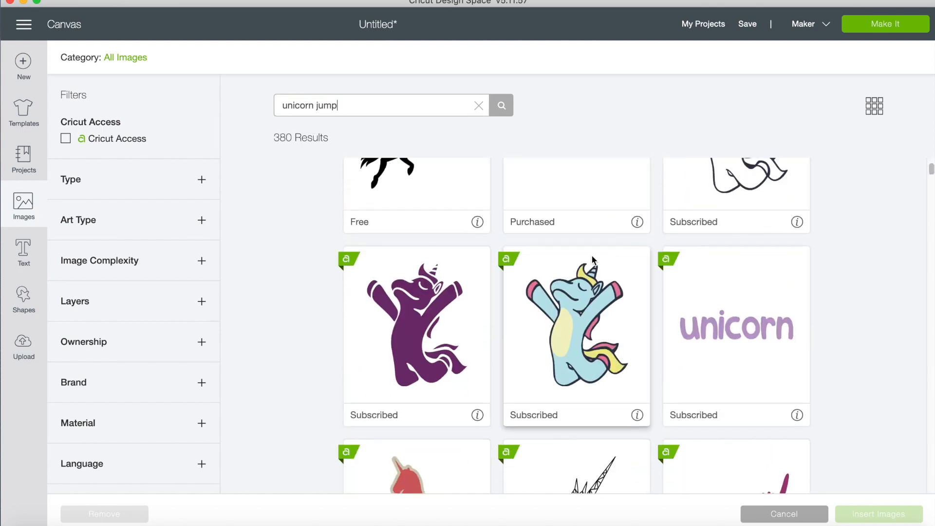
scroll(533, 258, down, 20)
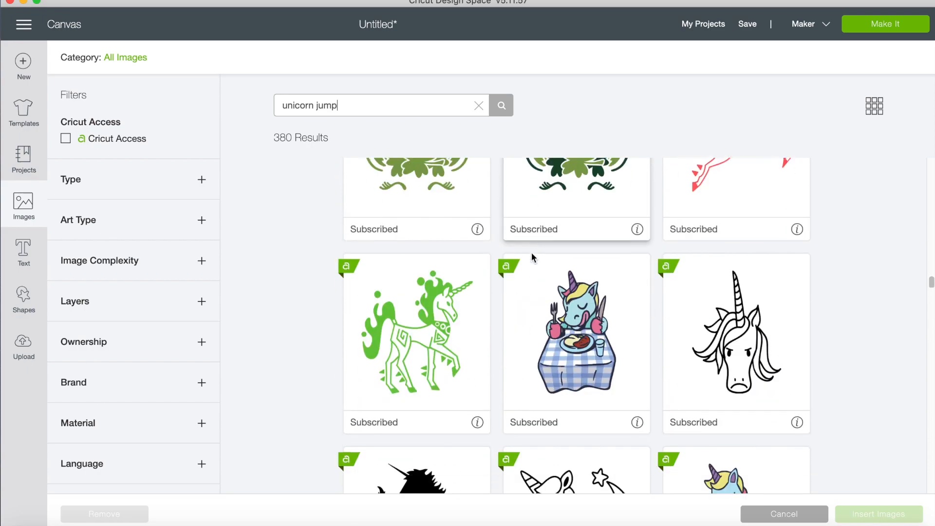
scroll(532, 253, down, 15)
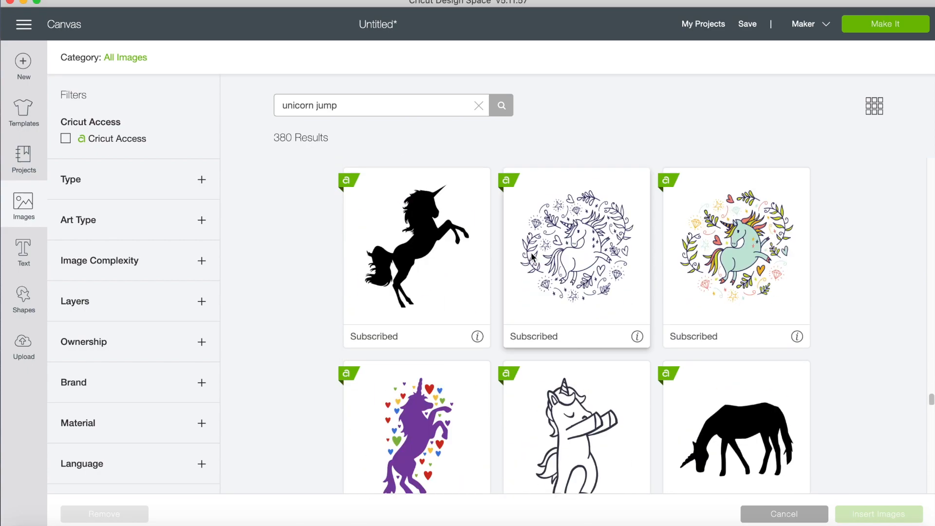
click(736, 292)
click(872, 514)
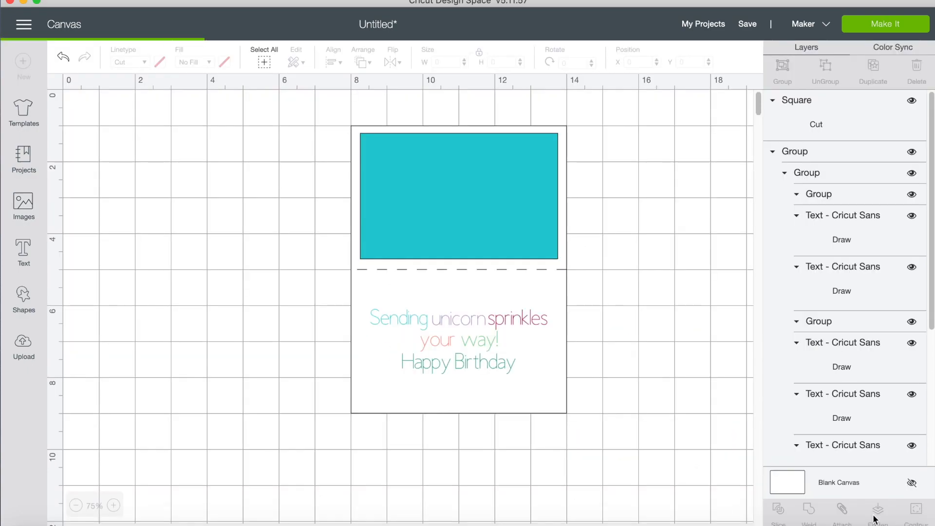
drag(189, 224, 216, 278)
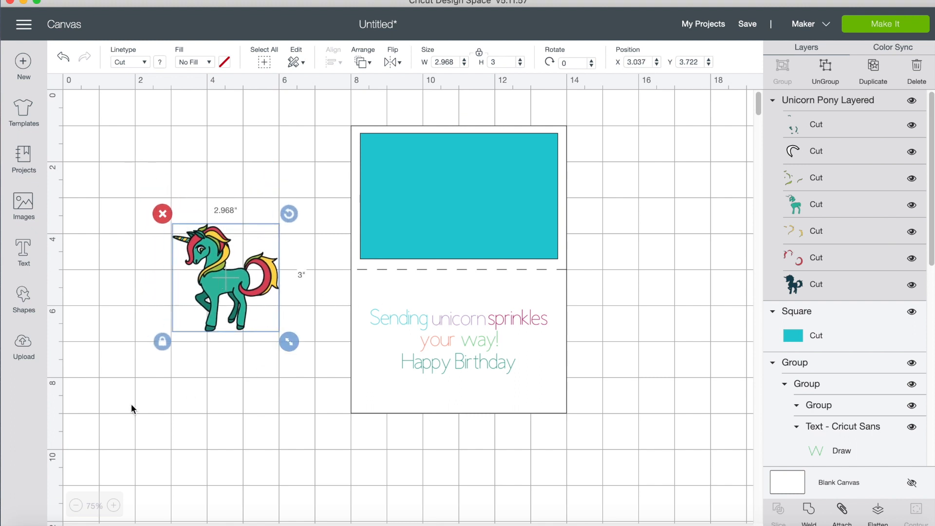
- Move the unicorn close to the canvas origin, at about X 1.15 and Y 0.69, for close-up recoloring
click(115, 505)
click(116, 506)
click(117, 506)
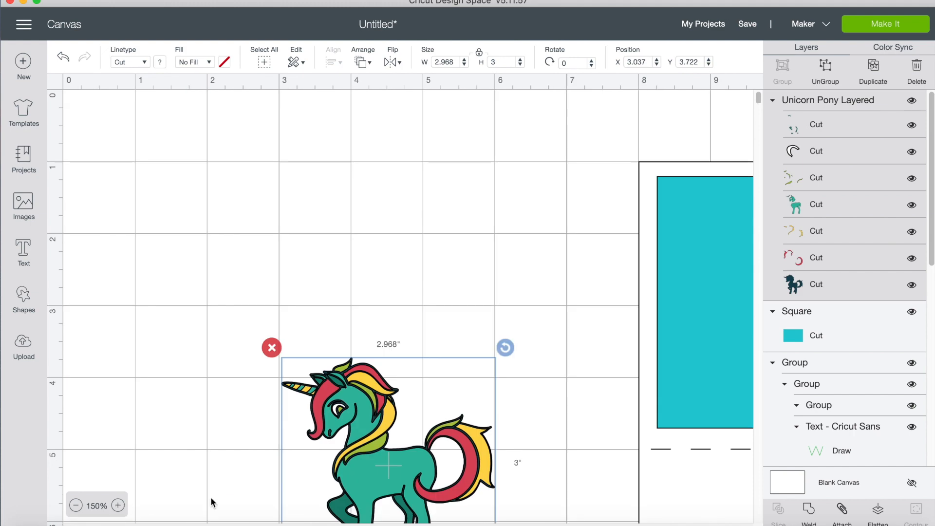
drag(407, 464, 352, 273)
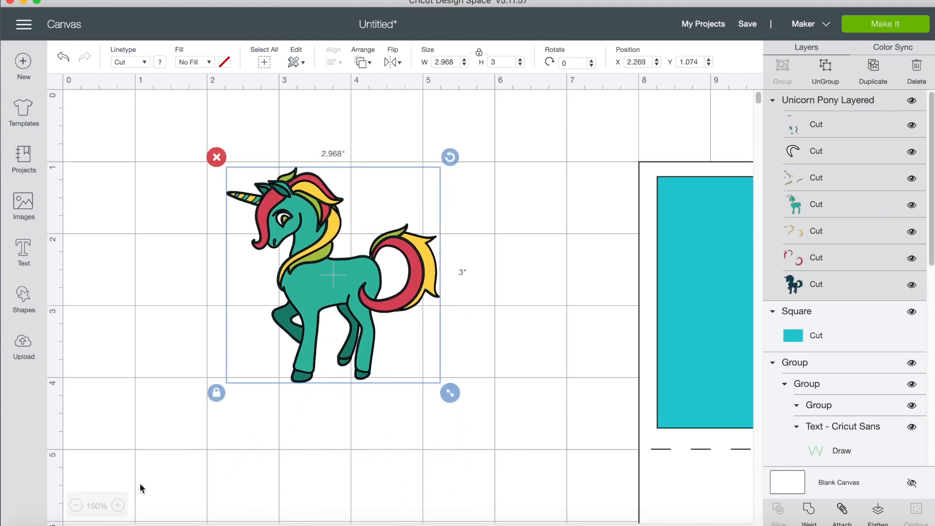
click(117, 505)
click(117, 505)
drag(411, 361, 300, 315)
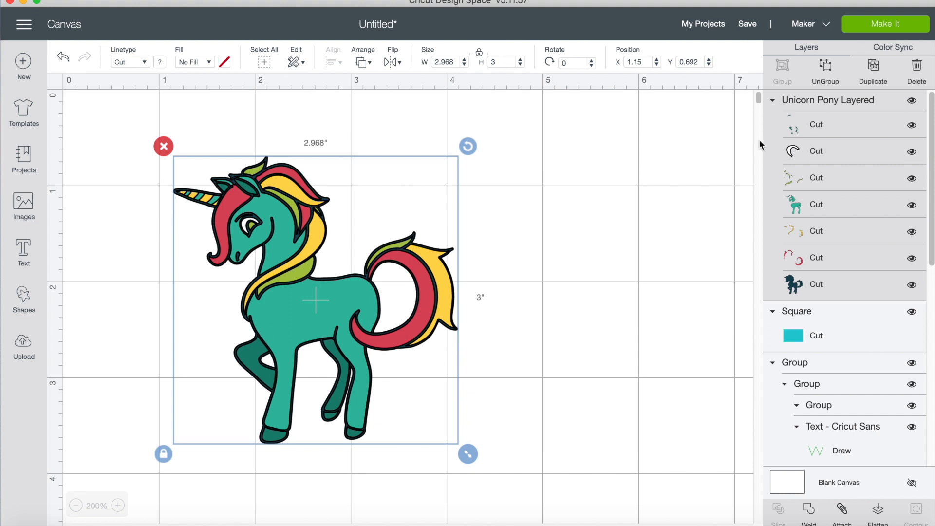
- Recolor the unicorn's green body layer white
click(842, 120)
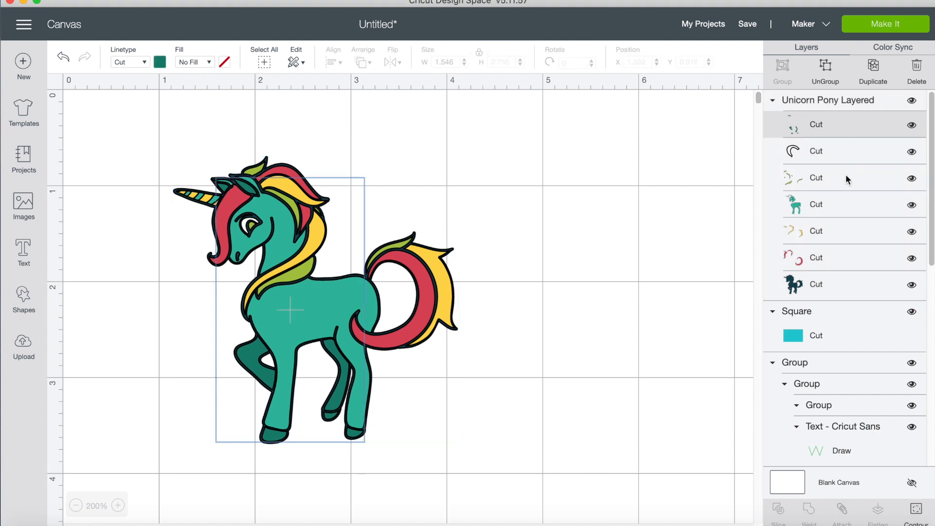
click(839, 212)
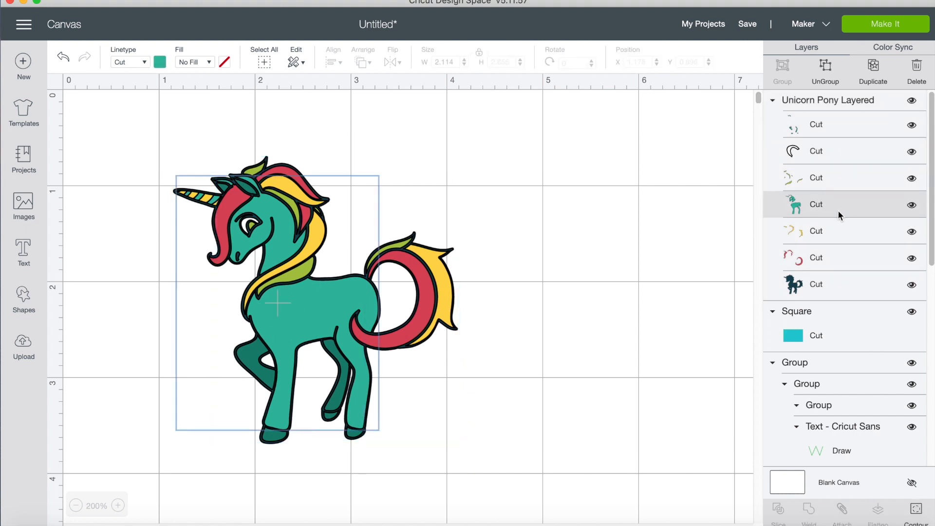
click(160, 62)
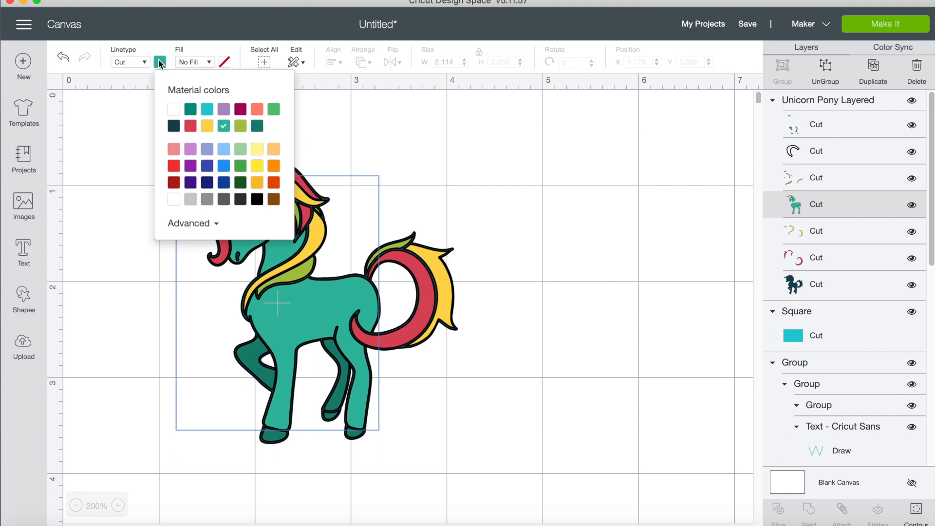
click(174, 110)
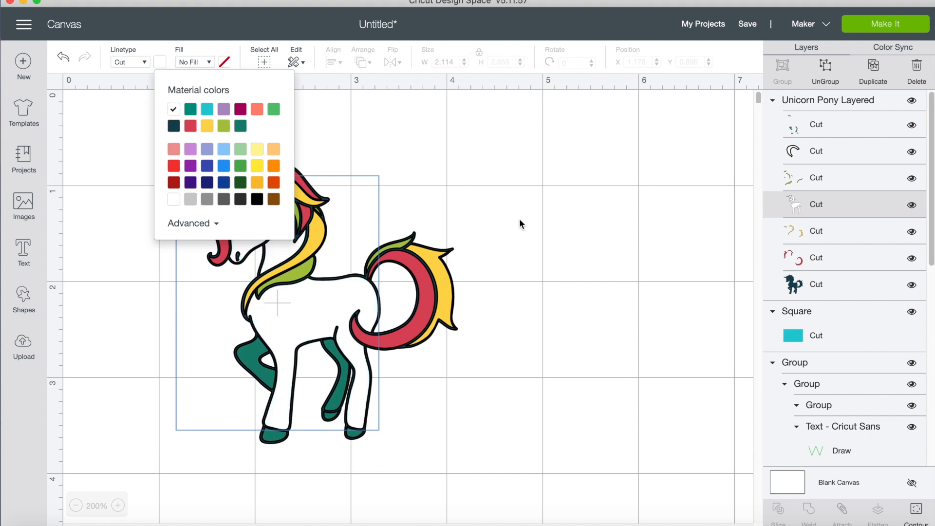
- Recolor the dark green layer with the unicorn's hooves, ears and far legs to very light gray #ededed
click(822, 125)
click(160, 62)
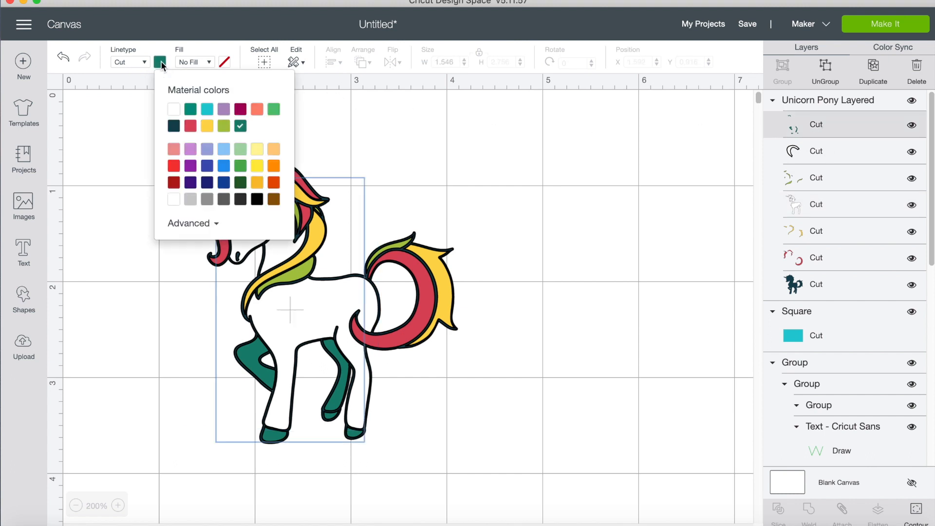
click(190, 200)
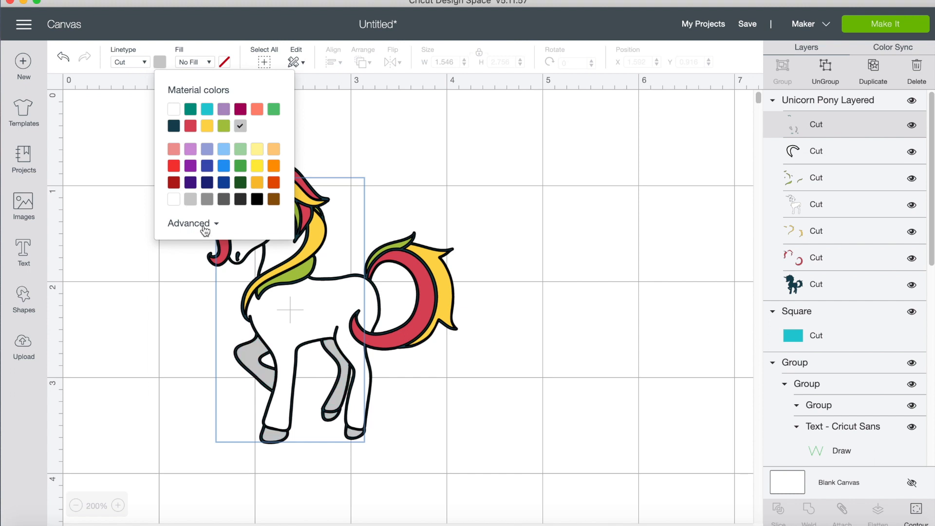
click(208, 225)
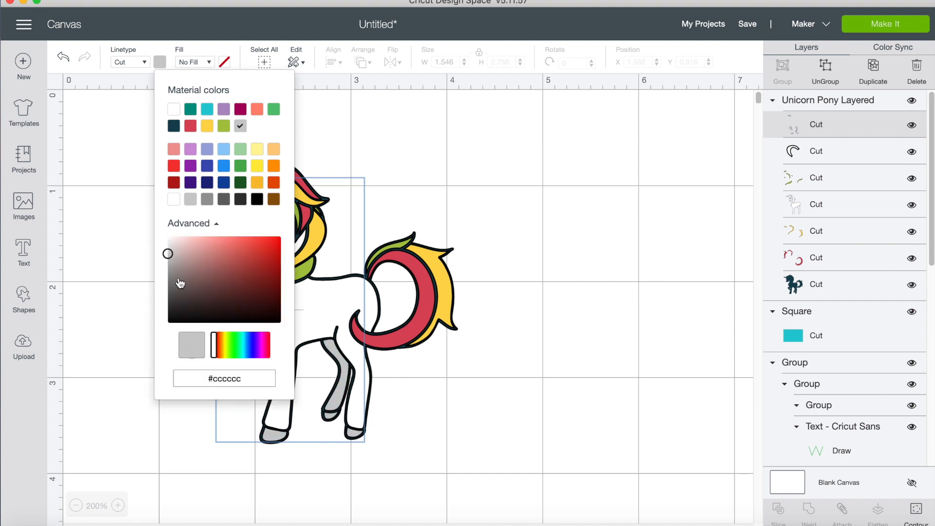
click(171, 242)
click(168, 243)
drag(163, 241, 163, 243)
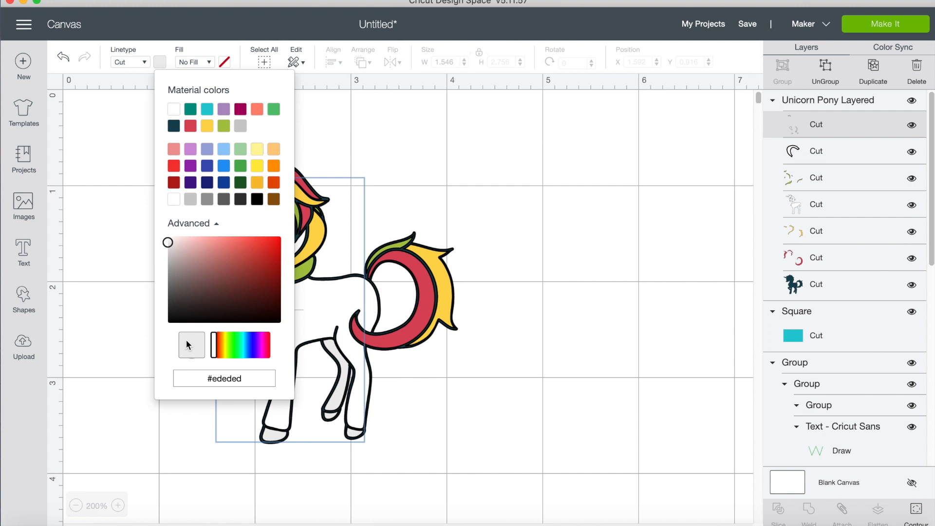
click(308, 281)
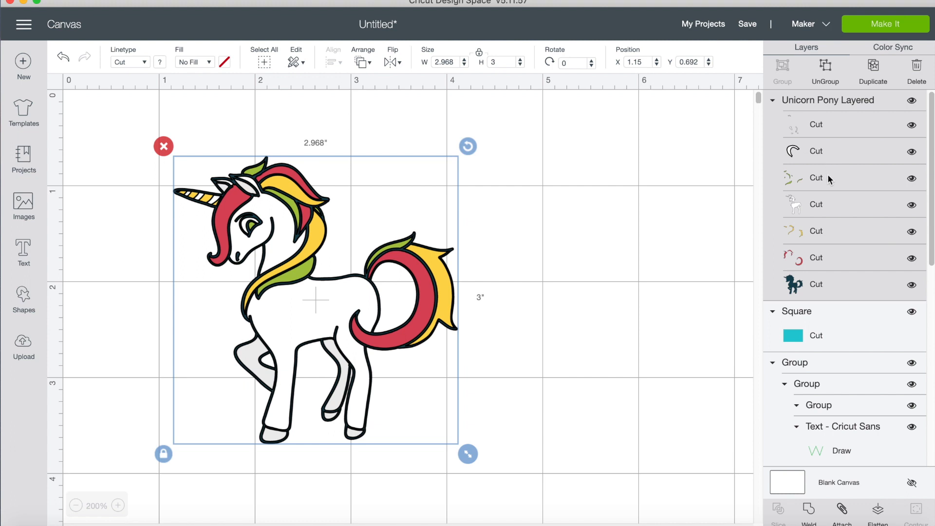
- Recolor the unicorn's yellow mane, tail and horn layer to the panel's turquoise
click(814, 232)
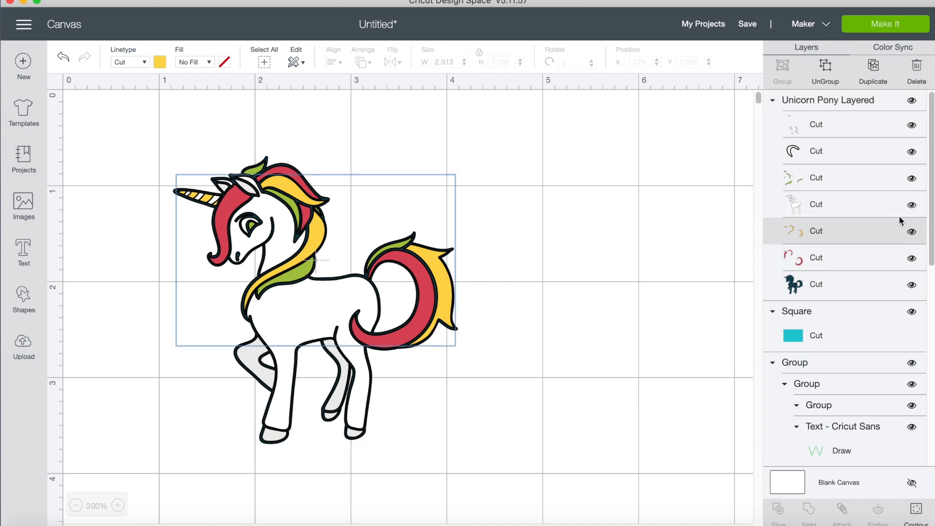
click(159, 62)
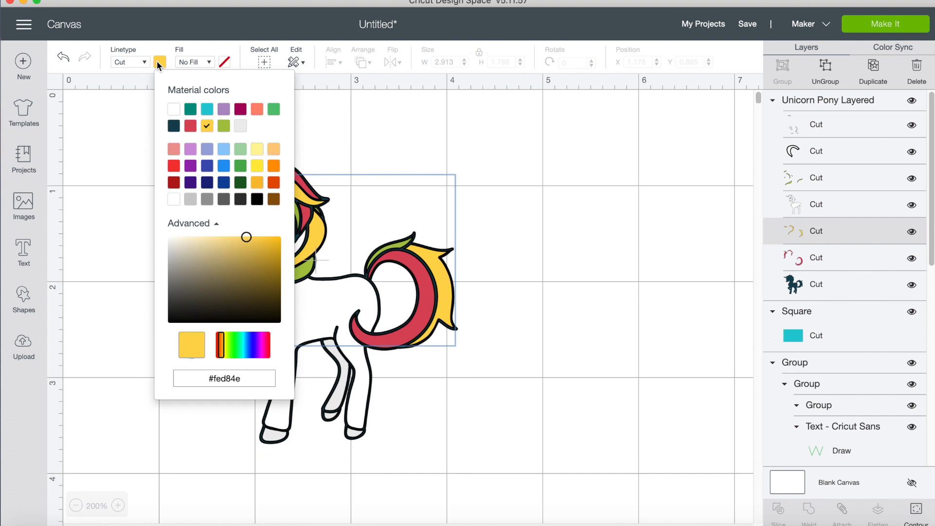
click(207, 110)
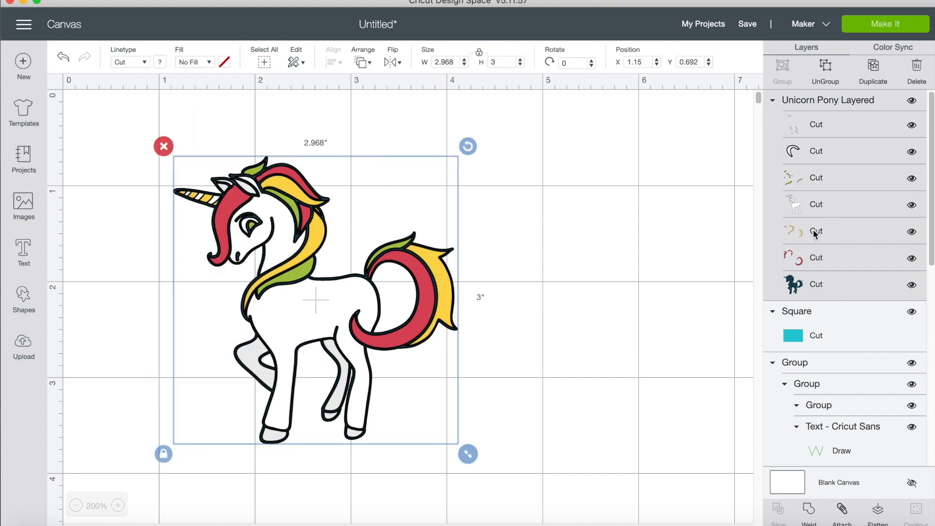
click(814, 232)
click(160, 62)
click(207, 110)
- Recolor the unicorn's red mane and tail layer magenta #aa0061 and its light green layer purple
click(831, 256)
click(160, 62)
click(240, 110)
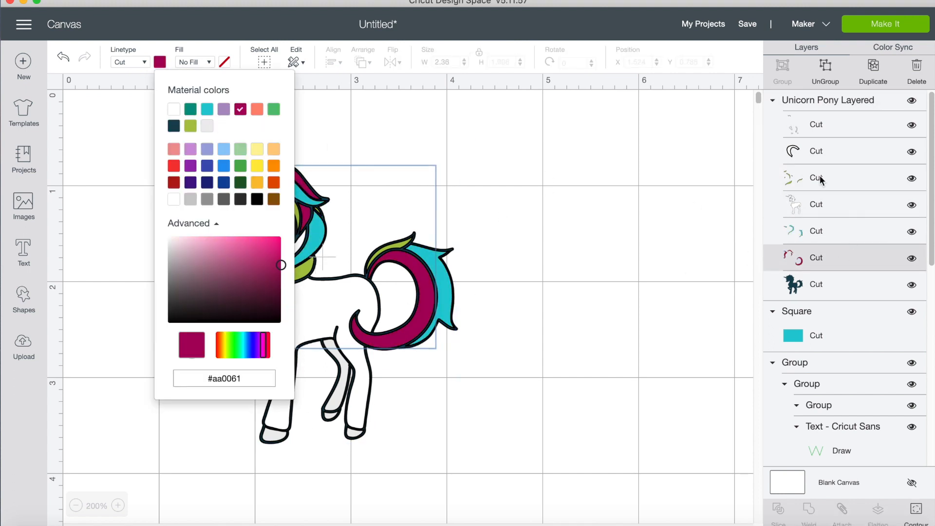
click(820, 178)
click(224, 110)
click(571, 217)
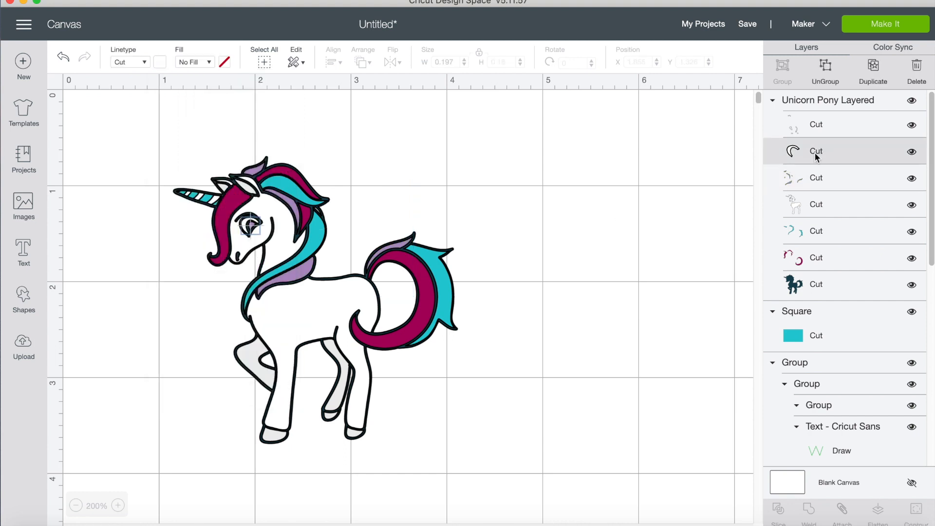
- Change the mane and tail colors to magenta for the turquoise layer, purple for the magenta layer and teal green for the purple layer
key(super+z)
drag(321, 291, 312, 267)
click(819, 177)
click(159, 62)
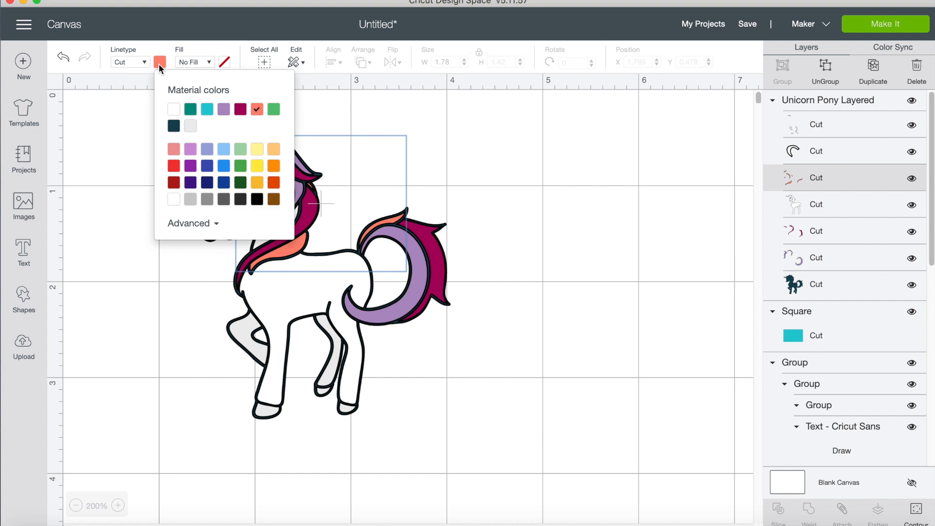
click(190, 109)
click(495, 232)
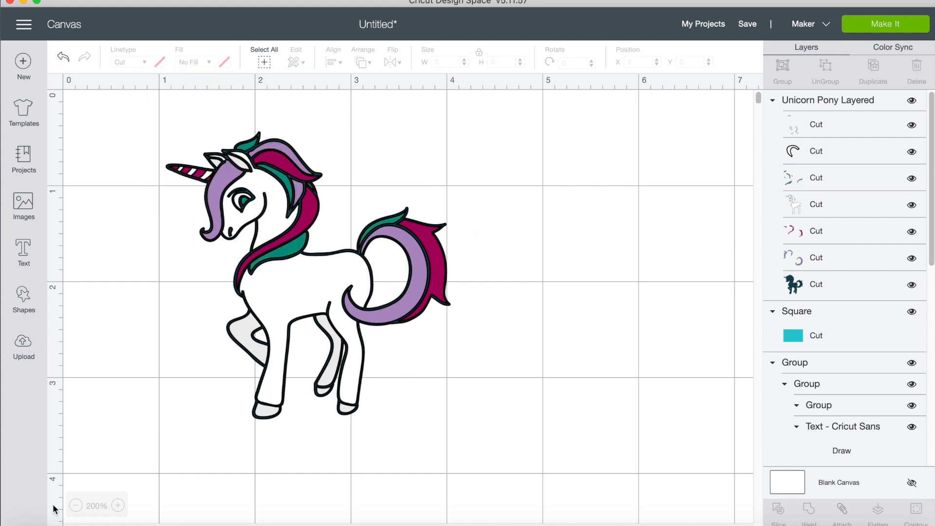
- Place the unicorn over the turquoise front panel and shrink it proportionally to about 1.8 x 1.8 inches
click(75, 505)
drag(280, 166, 524, 193)
drag(591, 267, 550, 224)
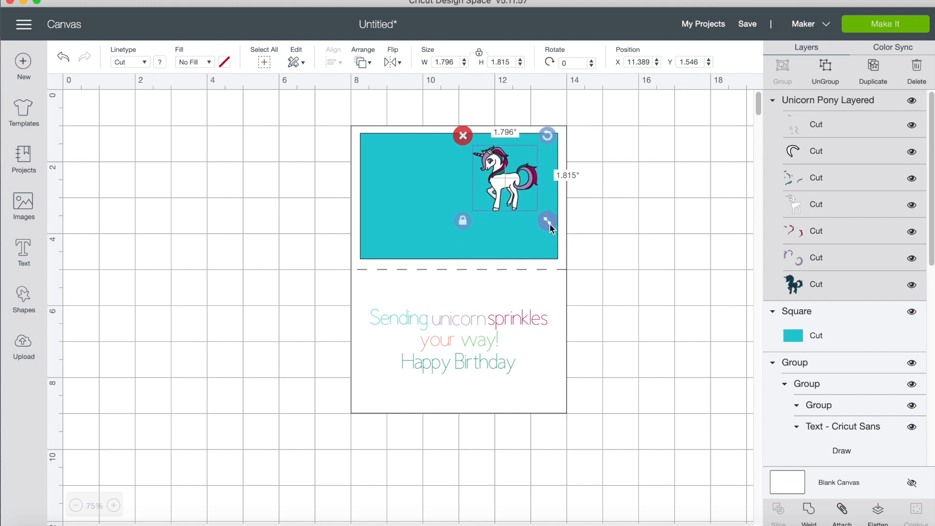
- Reposition the unicorn so its tail overhangs the right edge of the card, undoing the accidental shift of the turquoise panel
drag(510, 191, 543, 208)
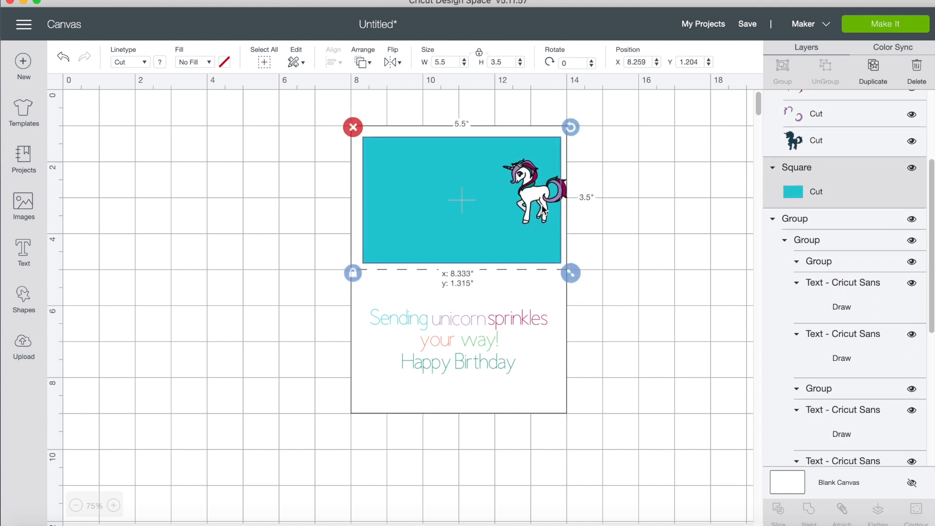
click(63, 57)
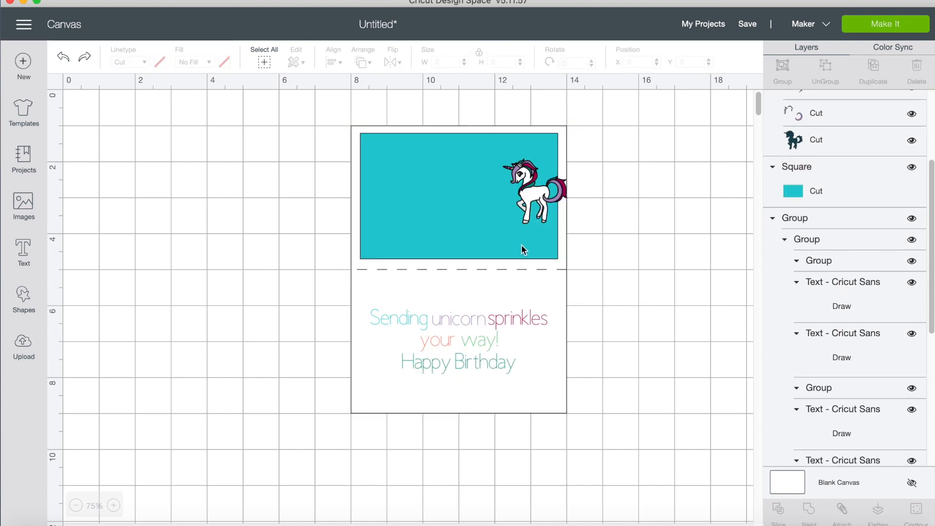
drag(531, 203, 539, 195)
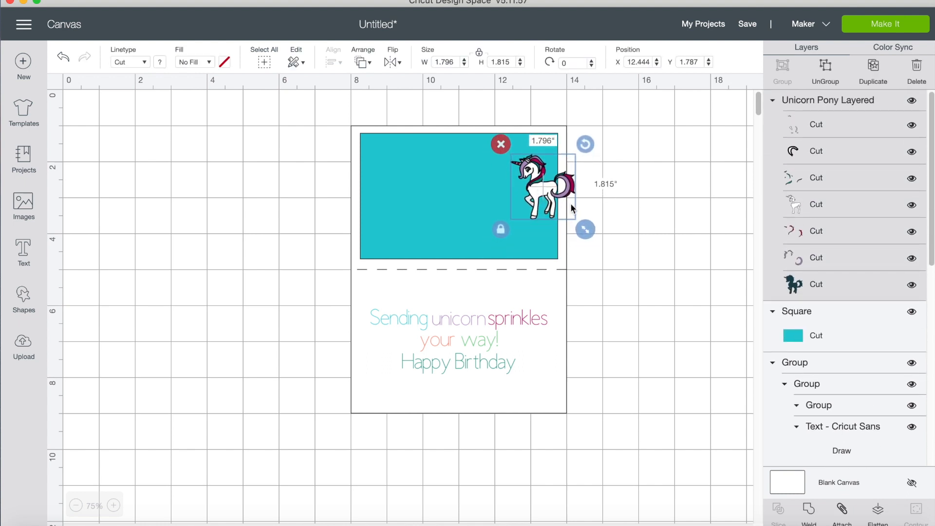
click(310, 213)
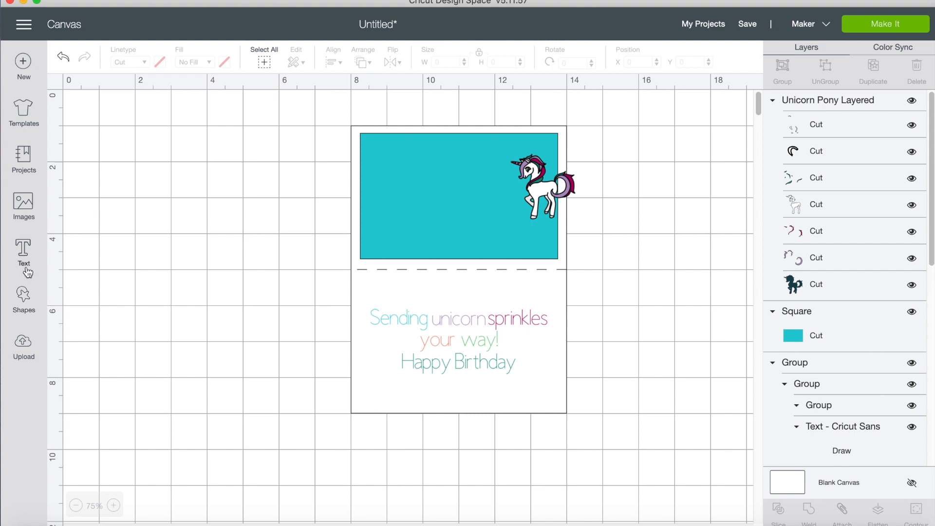
- Search the image library for "rainbow" and insert the layered rainbow with two smiling teal clouds
click(23, 208)
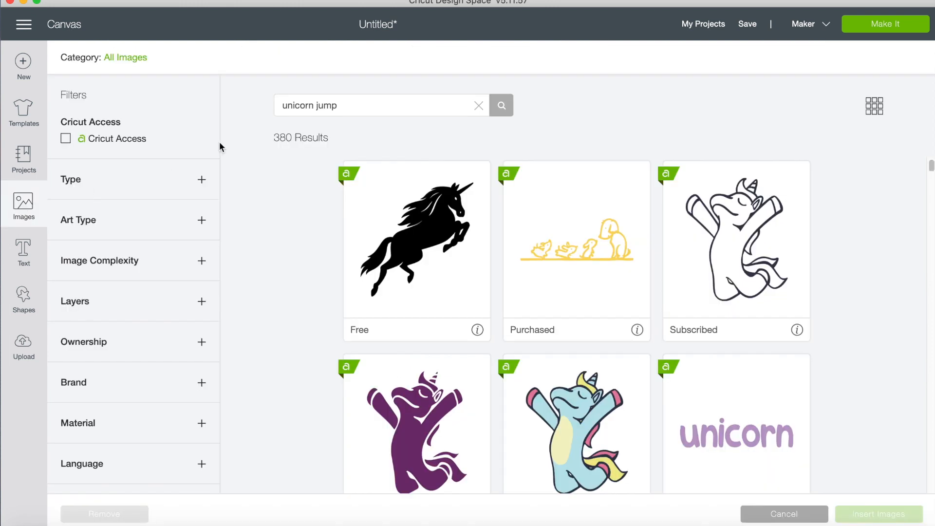
click(380, 110)
text(rainbow)
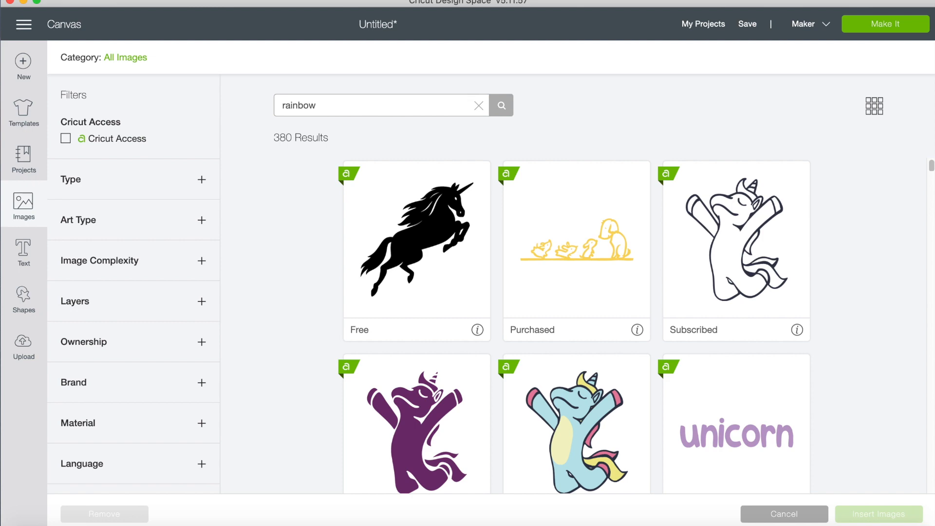
key(Return)
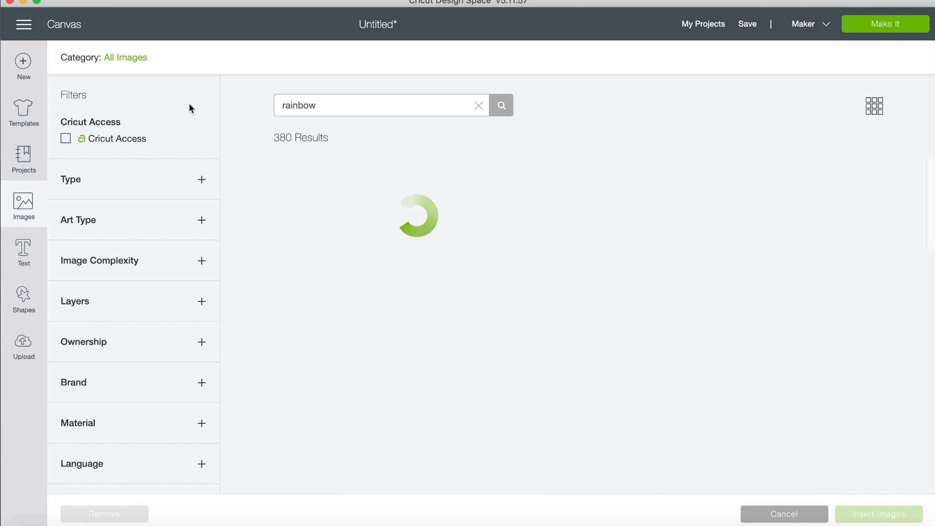
scroll(589, 338, down, 10)
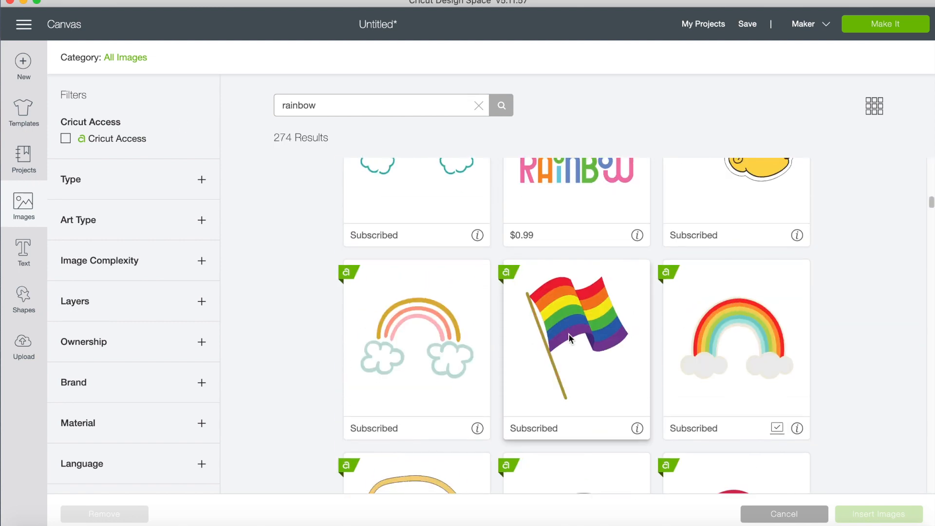
scroll(572, 316, up, 10)
click(584, 214)
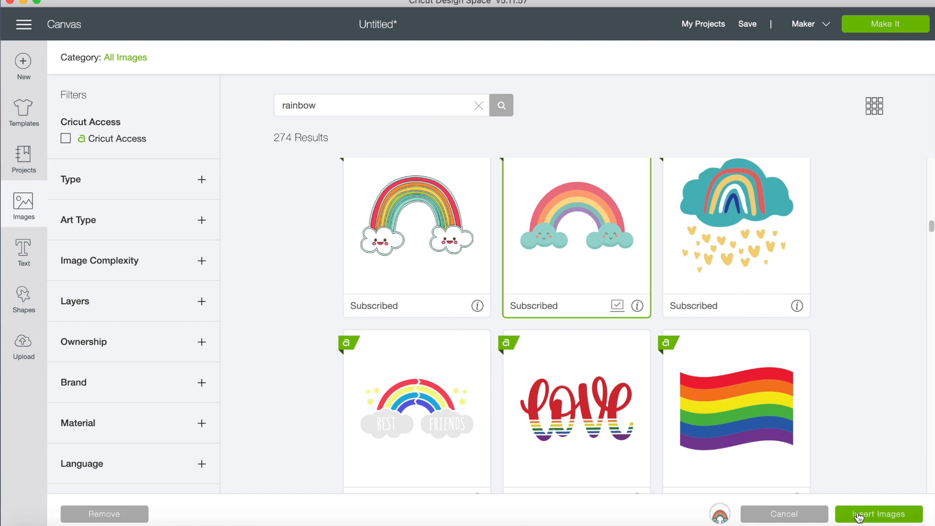
click(858, 515)
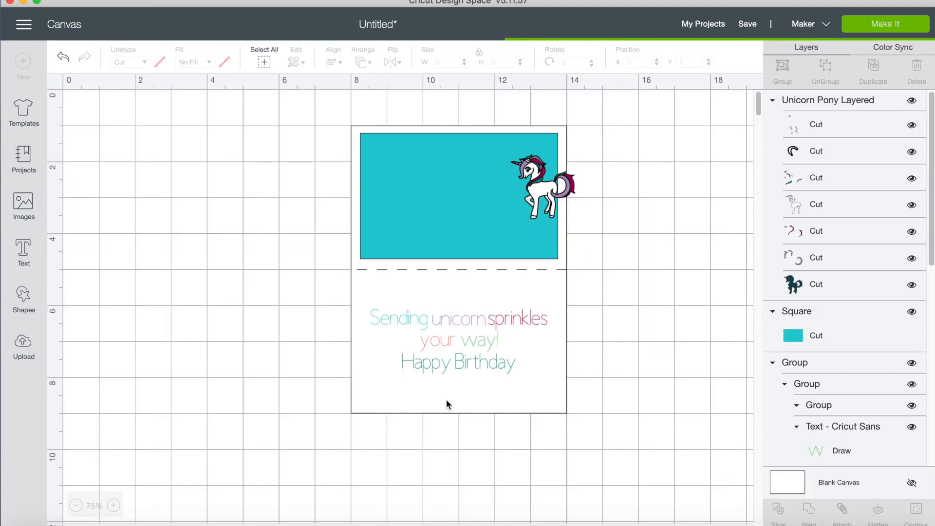
- Flatten the layered unicorn into a single print-then-cut image beside the card and return it to the turquoise panel near its right edge
click(541, 191)
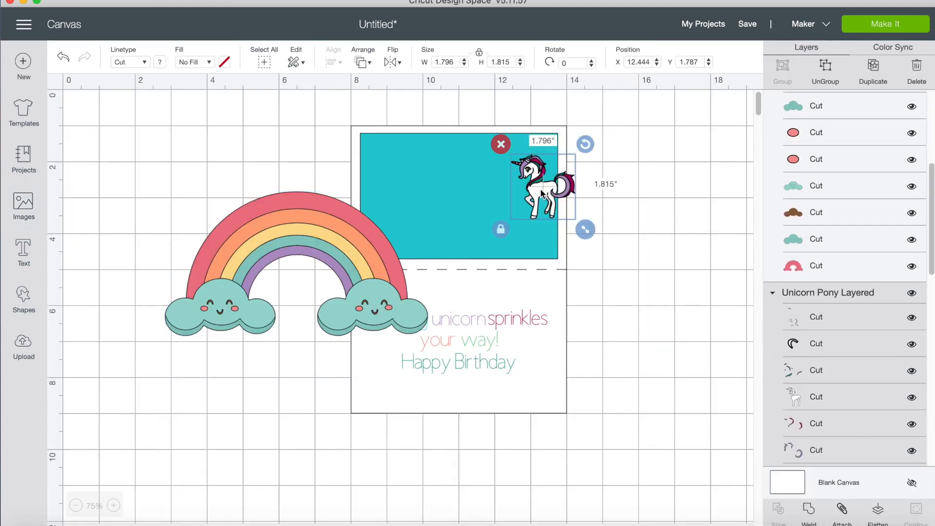
drag(541, 192, 653, 190)
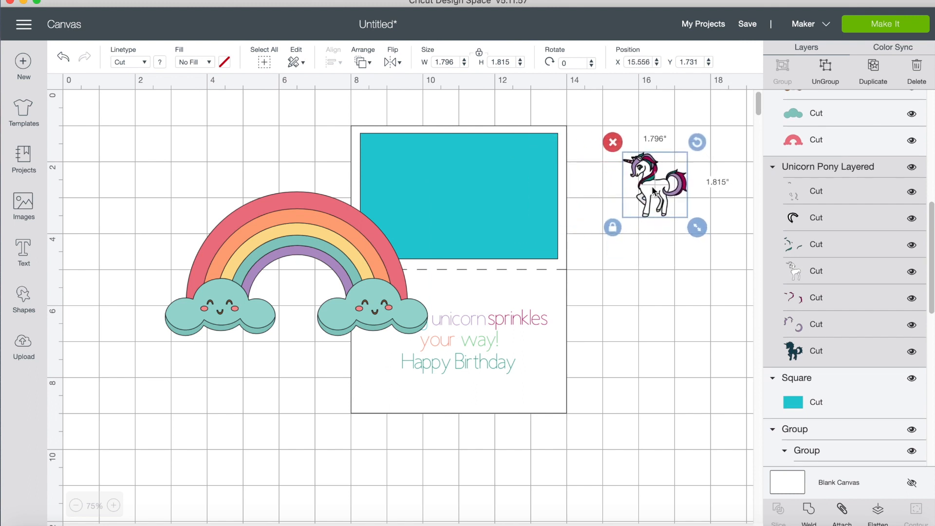
click(879, 510)
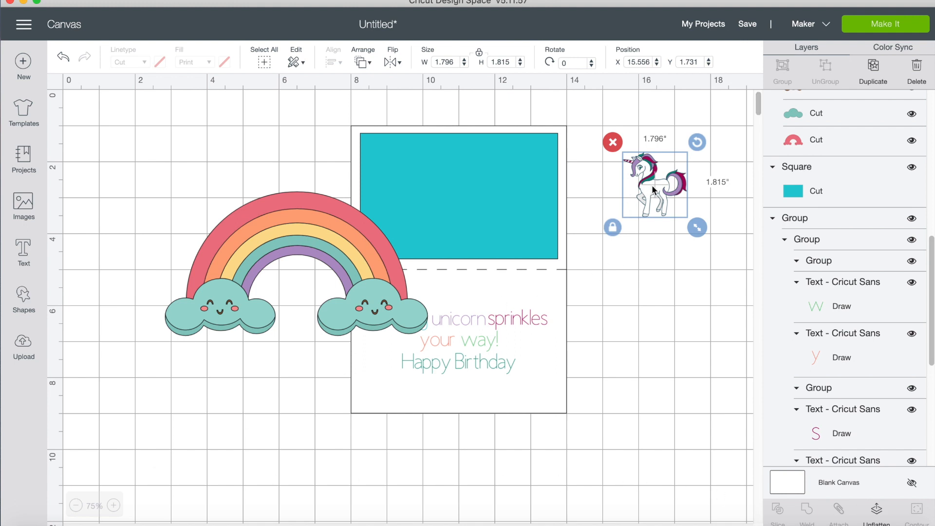
click(531, 209)
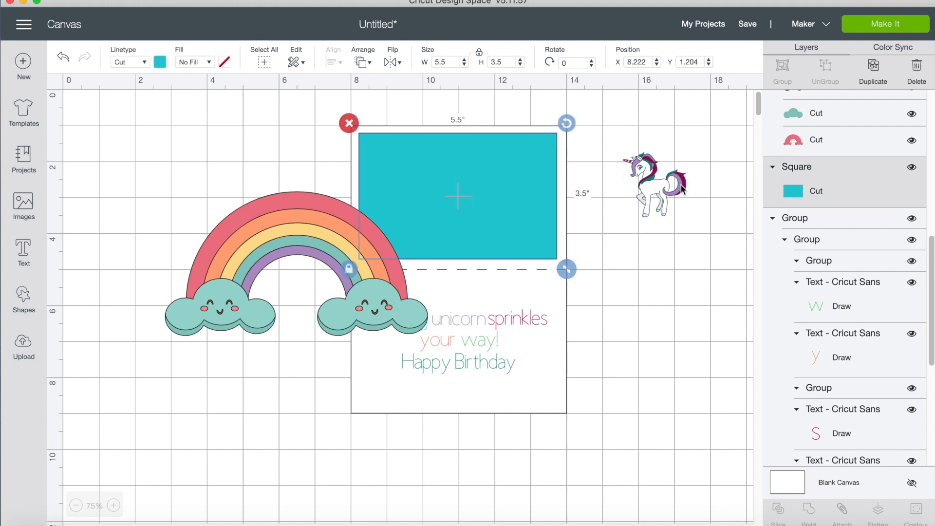
click(644, 183)
drag(636, 186, 524, 185)
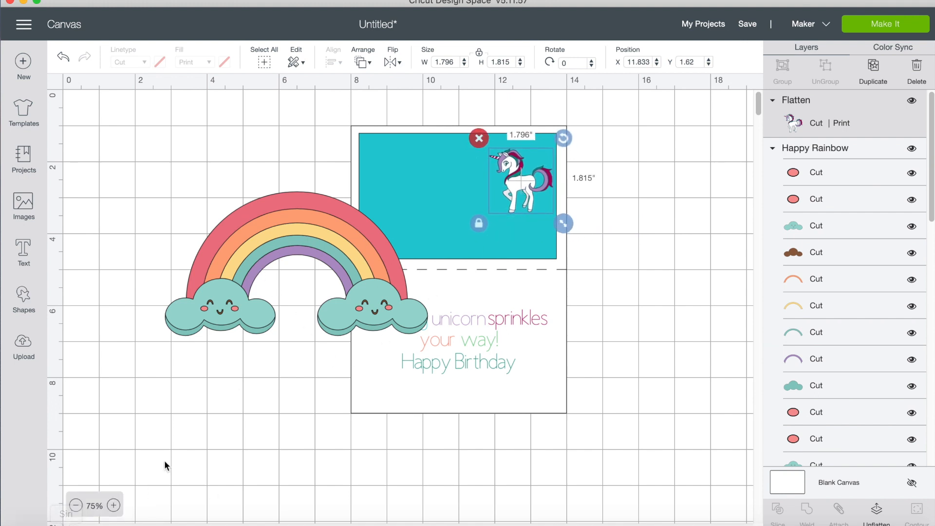
- Separate the rainbow and the card on the canvas so they no longer overlap, and ungroup the rainbow's layers
drag(317, 227, 236, 189)
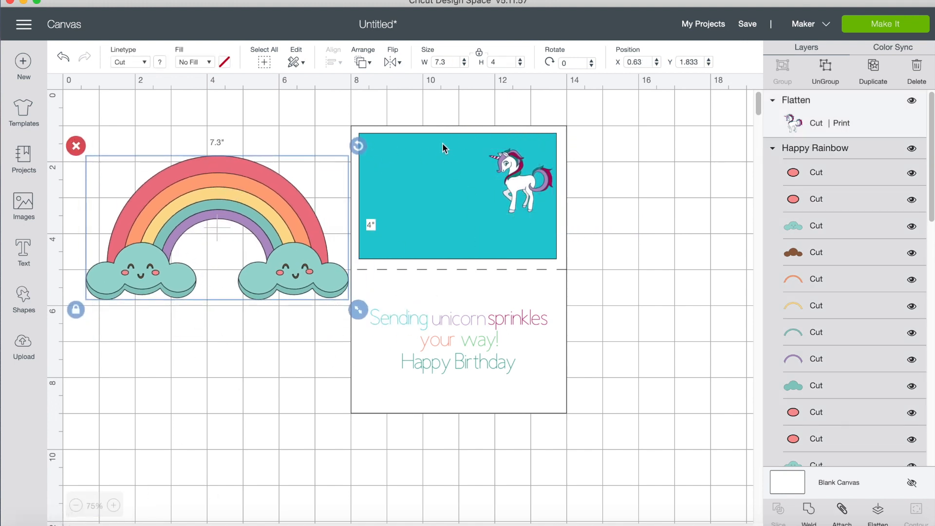
click(425, 93)
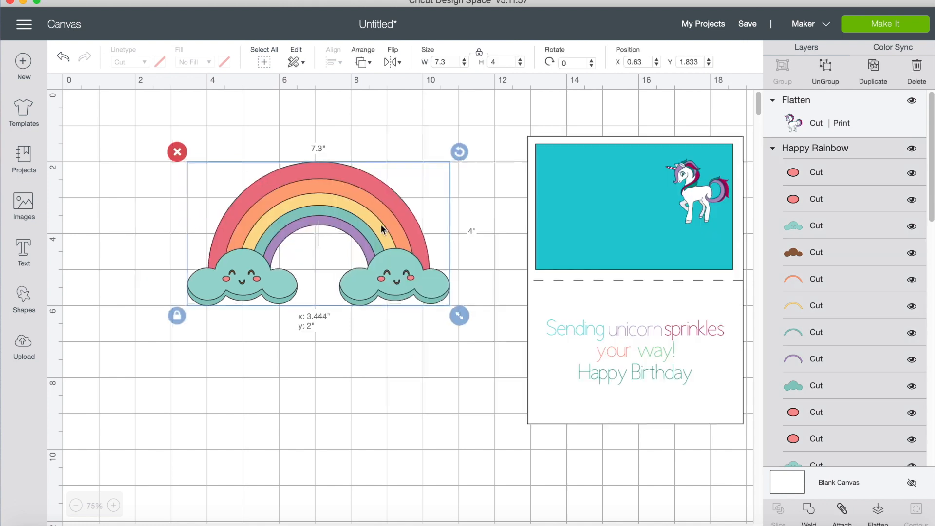
drag(381, 224, 380, 226)
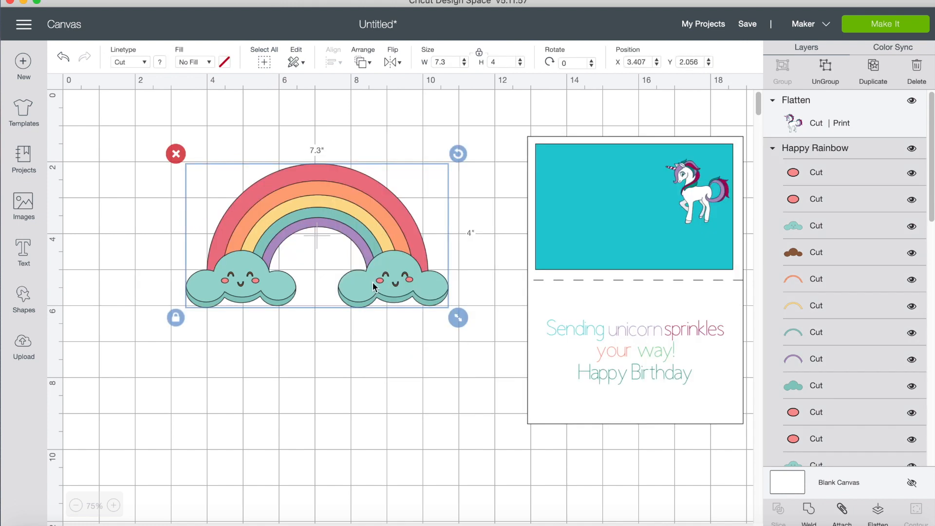
click(145, 316)
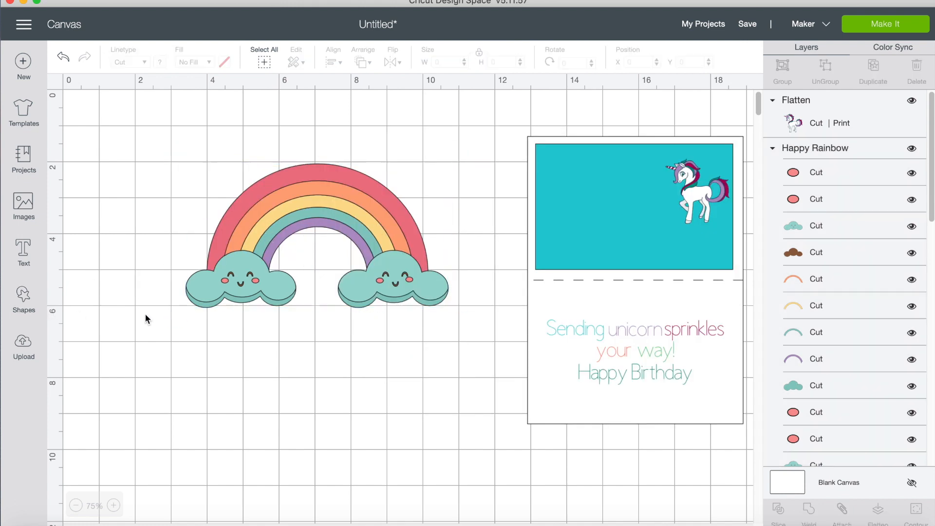
click(286, 292)
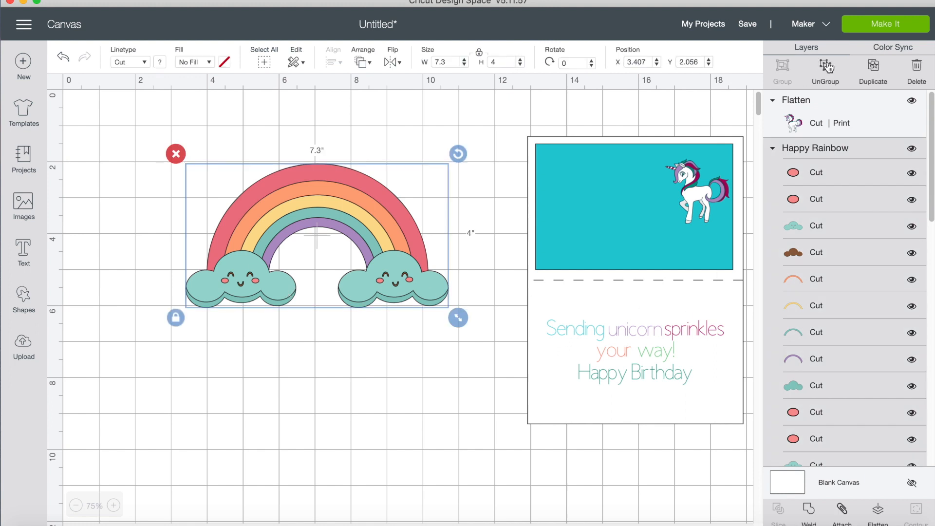
click(826, 66)
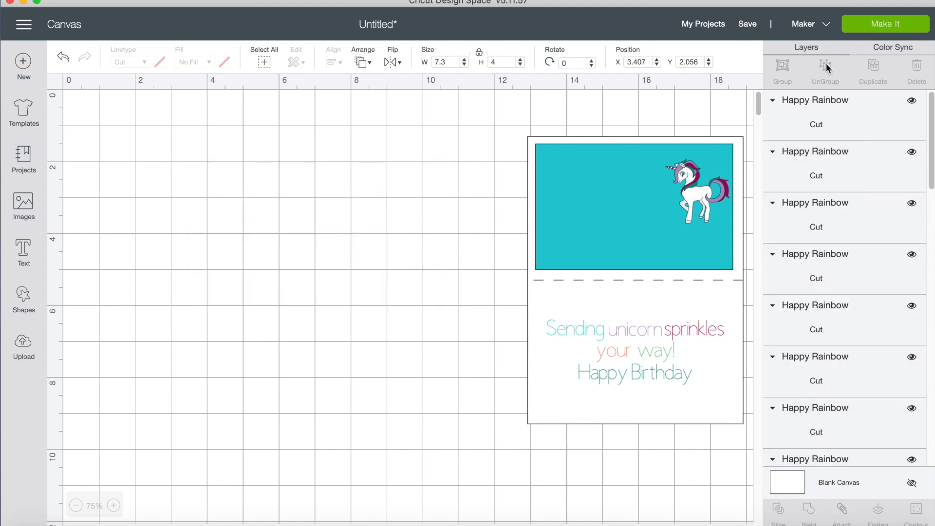
- Delete the right cloud's two cheek layers along with its light teal, brown and dark teal cloud layers
click(834, 131)
key(Delete)
click(828, 131)
key(Delete)
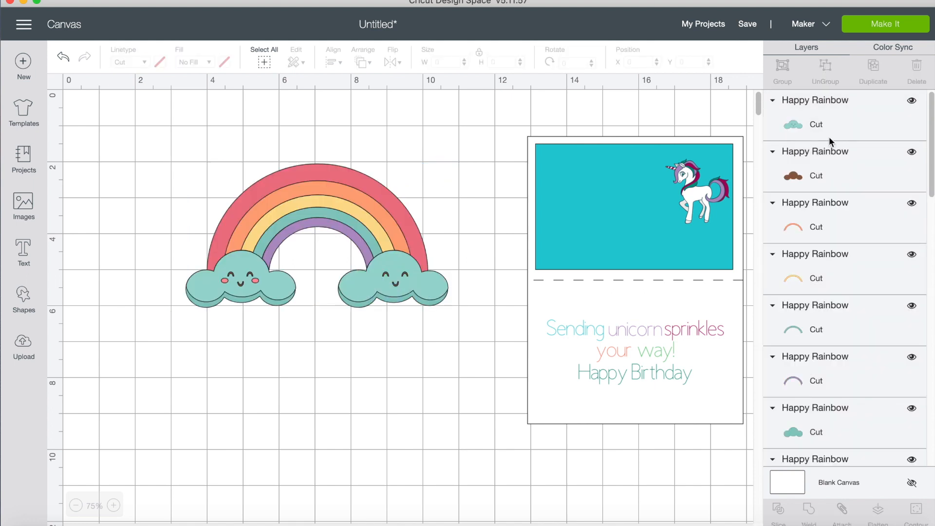
click(829, 137)
key(Delete)
click(818, 129)
key(Delete)
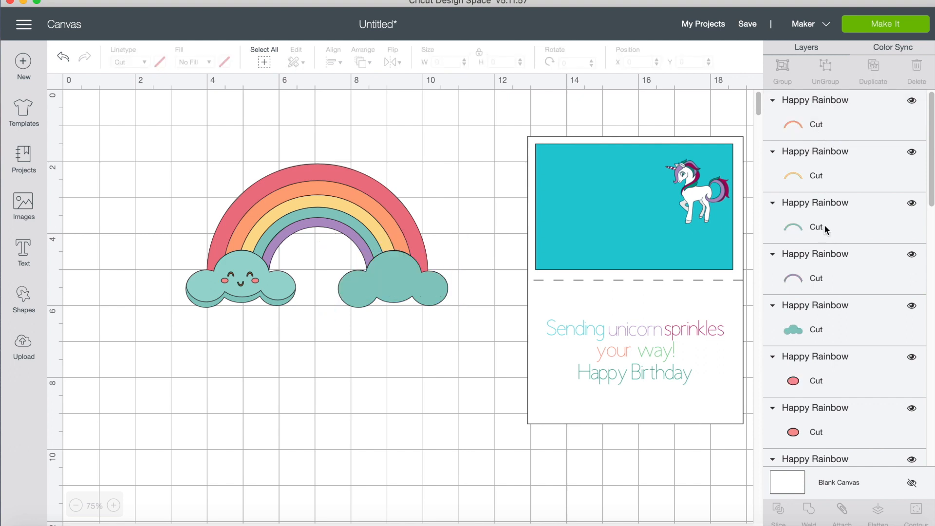
click(817, 327)
key(Delete)
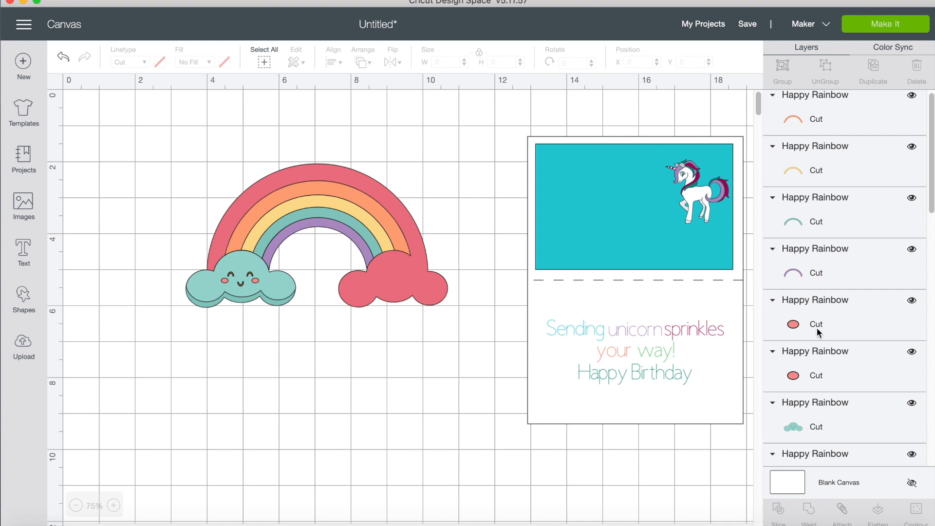
- Delete the left cloud's two cheek layers and its three cloud layers, and keep the remaining rainbow layers as one group
click(813, 334)
key(Delete)
click(814, 325)
key(Delete)
click(813, 325)
key(Delete)
click(813, 325)
key(Delete)
click(814, 326)
key(Delete)
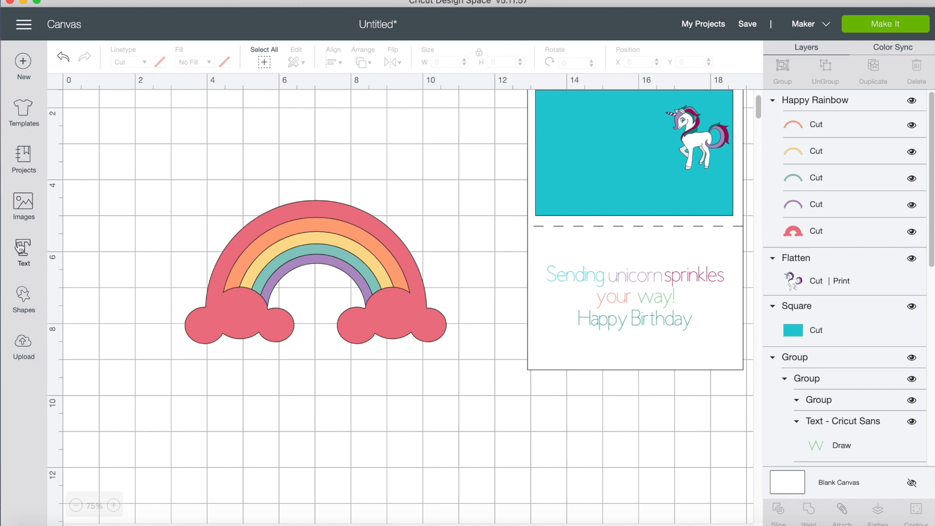
- Add a square, stretch it non-proportionally to about 7.9 x 1.9 inches, and lay it across the clouds at the rainbow's base
click(22, 294)
click(82, 210)
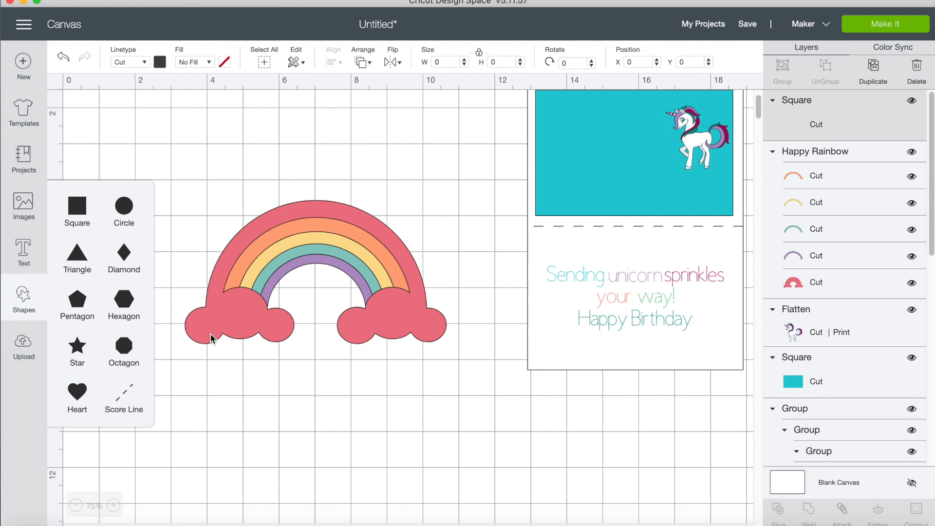
drag(236, 257, 406, 390)
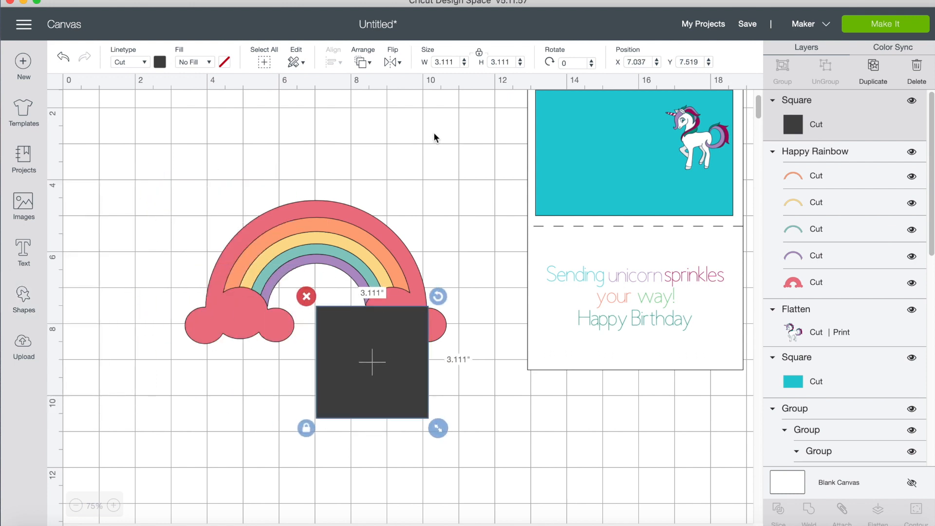
click(479, 53)
drag(438, 427, 604, 385)
drag(535, 336, 389, 315)
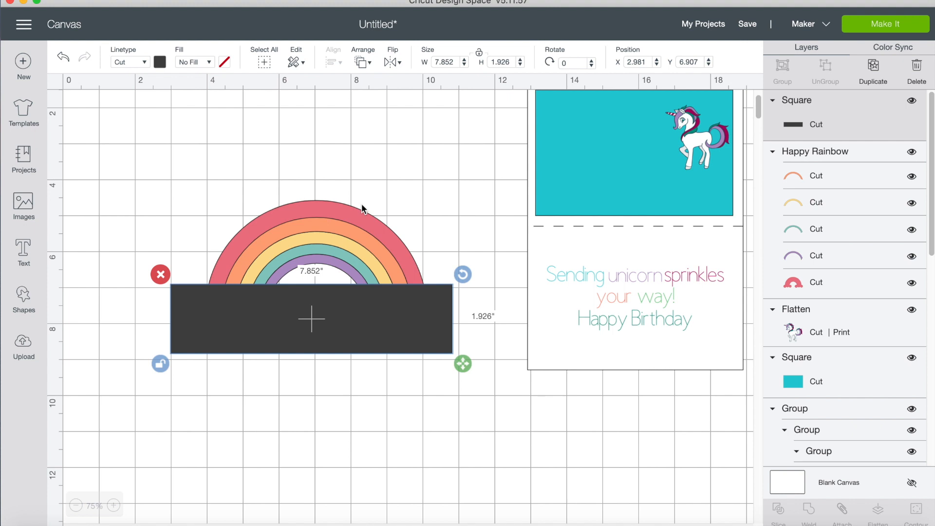
drag(356, 212, 359, 200)
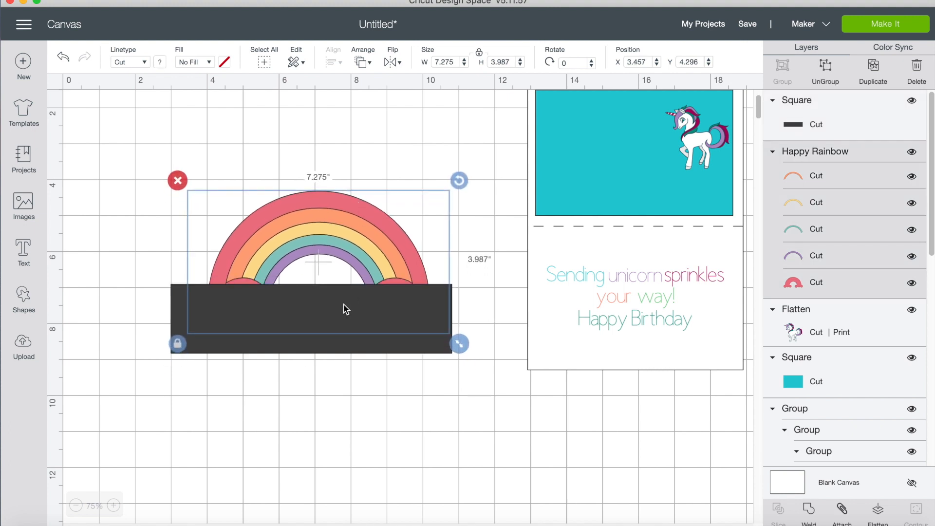
- Try moving the dark rectangle to X position 7 inches, and undo the move
click(317, 344)
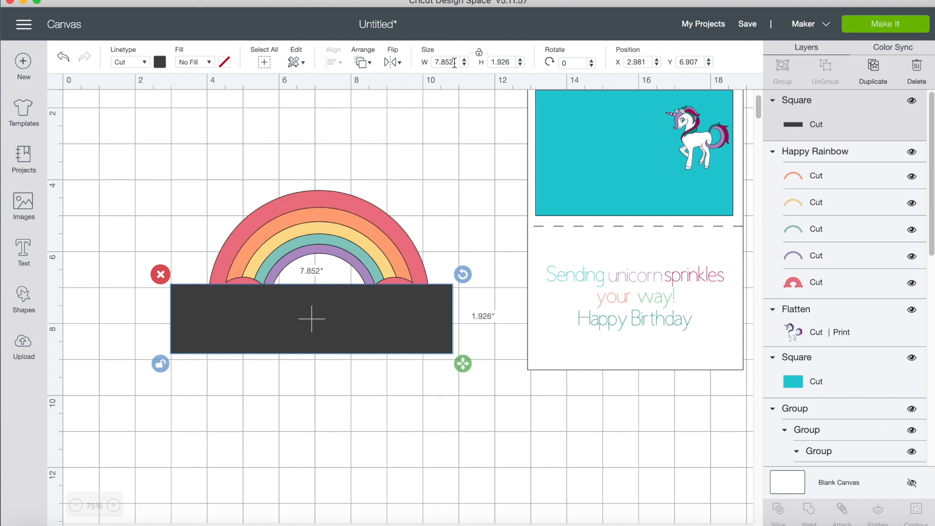
drag(653, 62, 629, 65)
text(2)
drag(647, 62, 602, 70)
text(7)
click(689, 62)
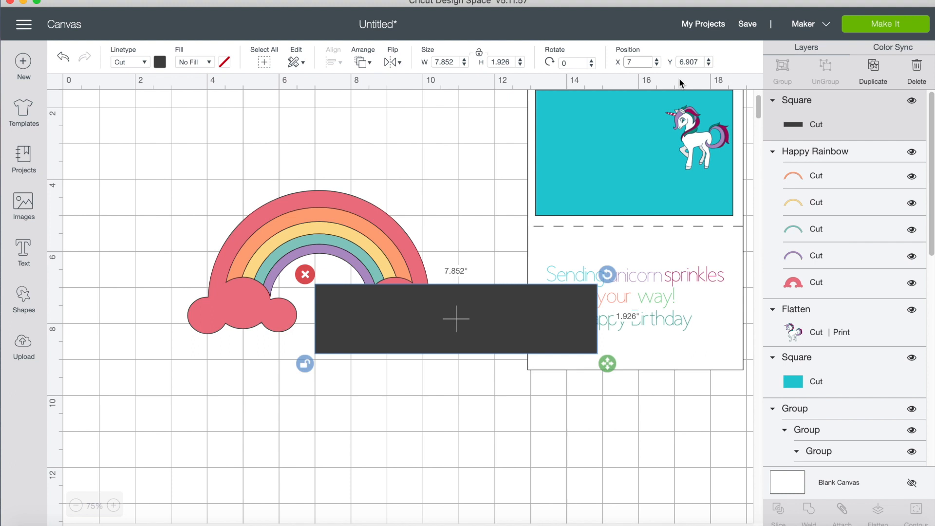
click(61, 58)
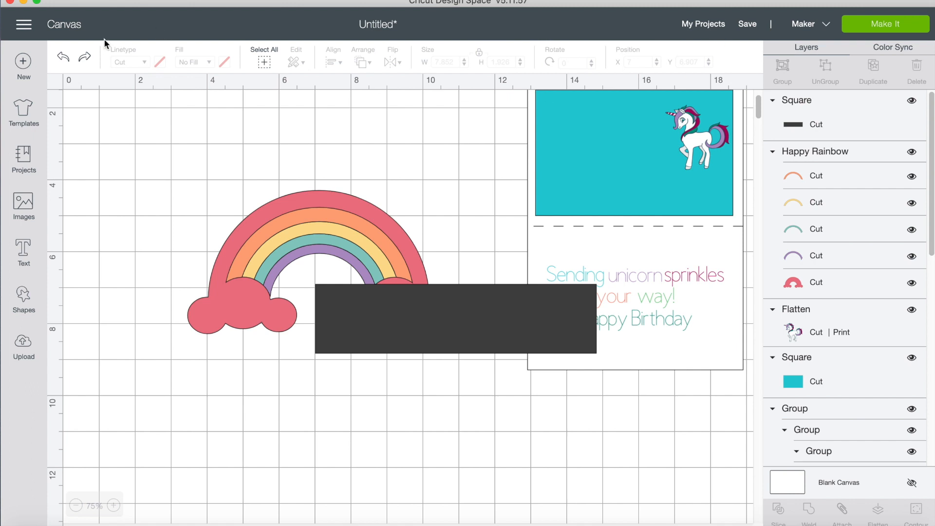
click(67, 59)
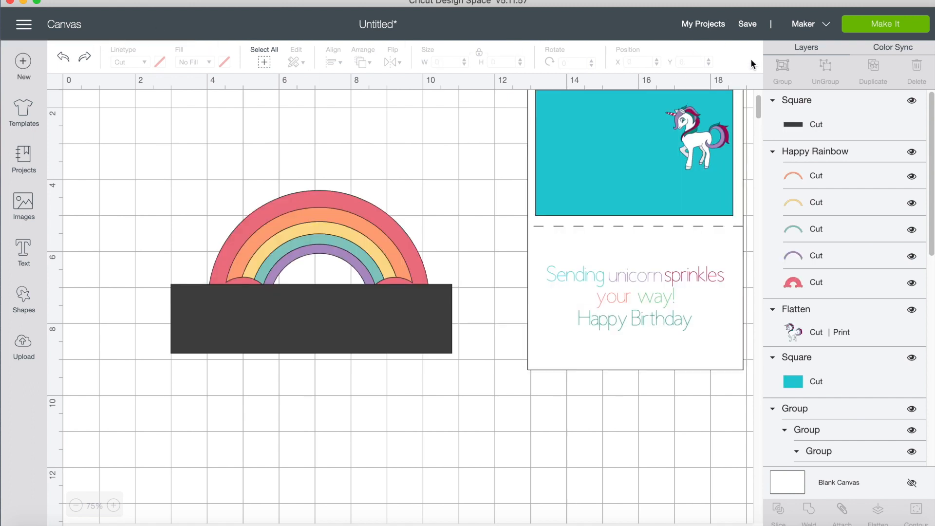
- Set the dark rectangle's Y position to 7 inches
click(368, 313)
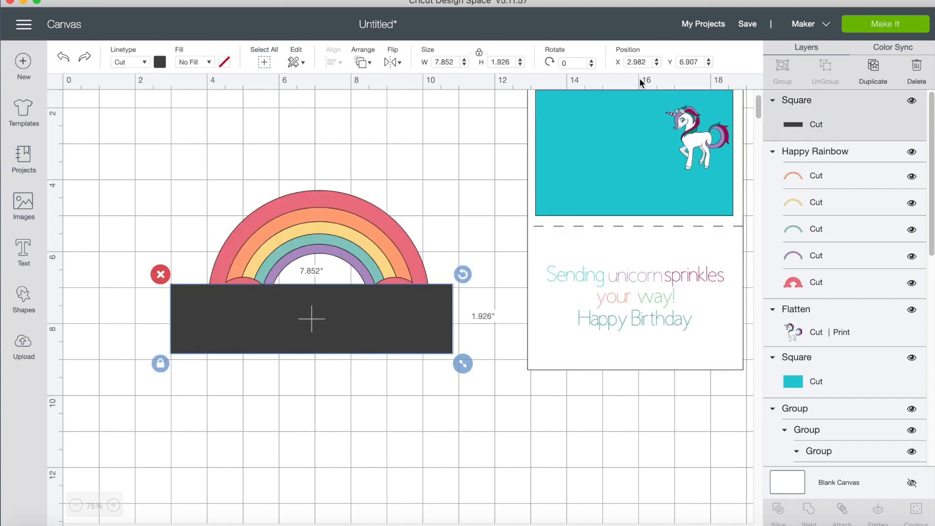
double_click(690, 61)
text(7)
key(Return)
- Nudge the rainbow group down until its cloud shapes are fully covered by the dark rectangle
click(333, 214)
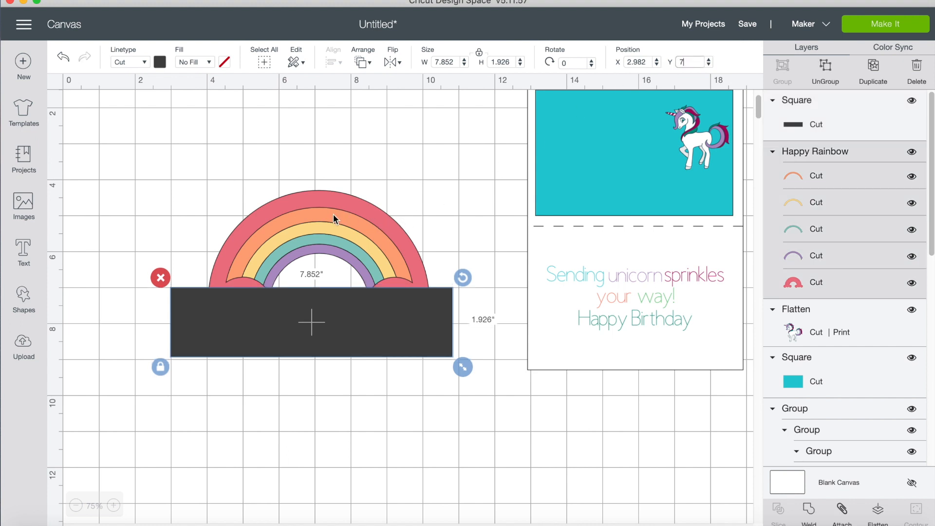
click(709, 59)
click(710, 60)
click(709, 59)
click(259, 156)
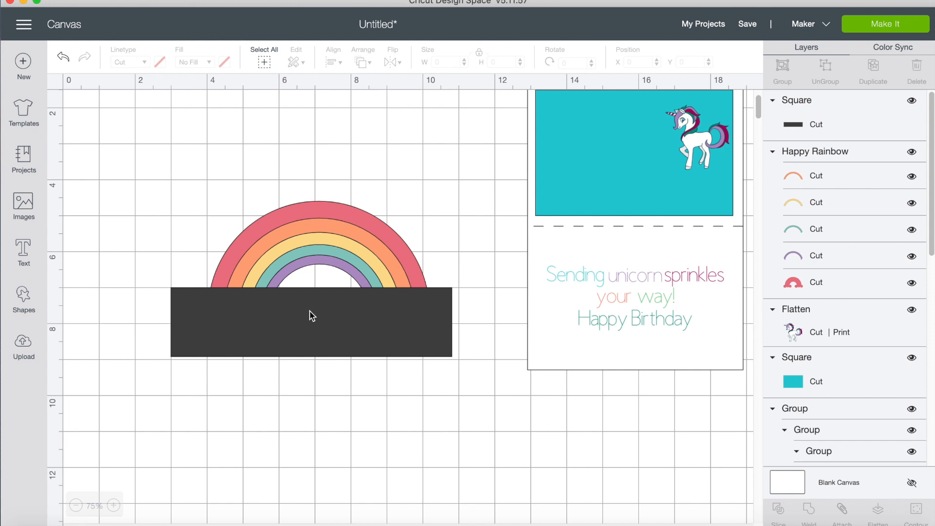
- Duplicate the dark rectangle five times and move the copies together to empty canvas below the rainbow
click(385, 344)
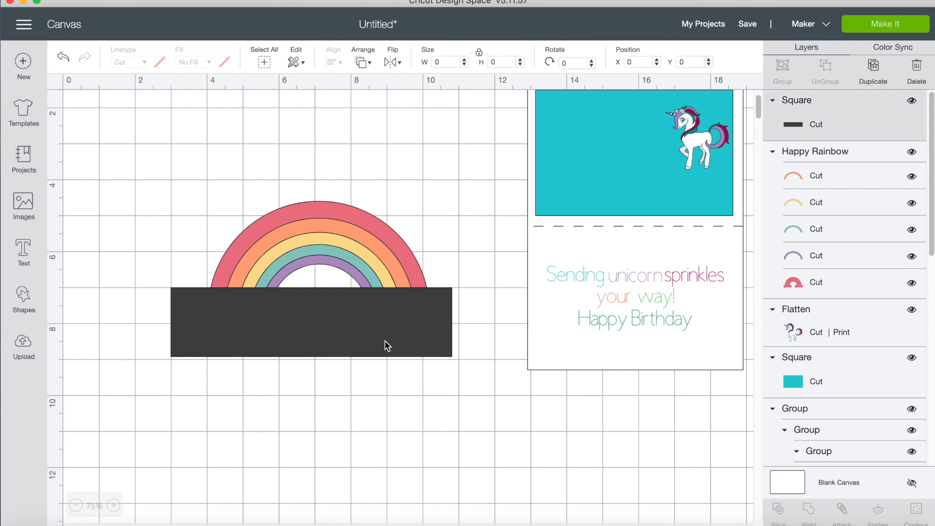
click(875, 67)
click(875, 68)
click(876, 69)
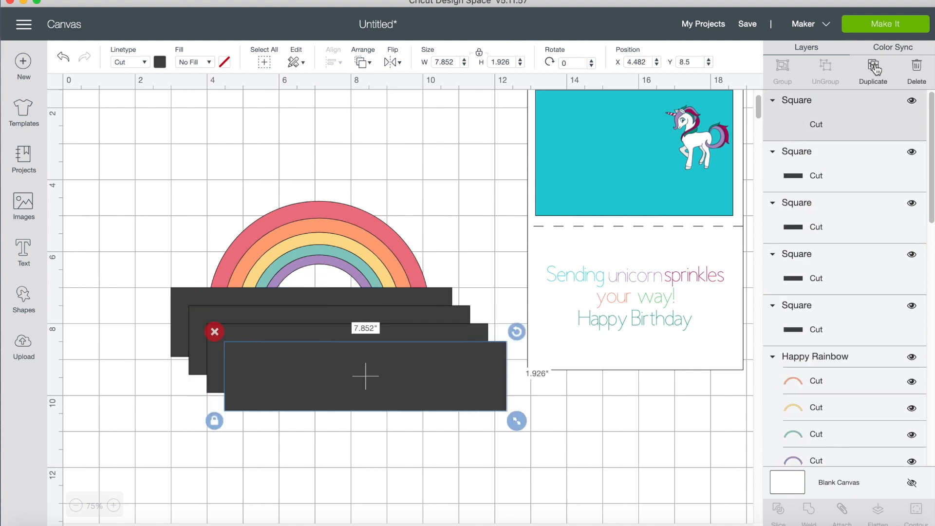
click(876, 69)
click(876, 69)
drag(295, 496, 169, 368)
drag(258, 392, 259, 519)
click(444, 410)
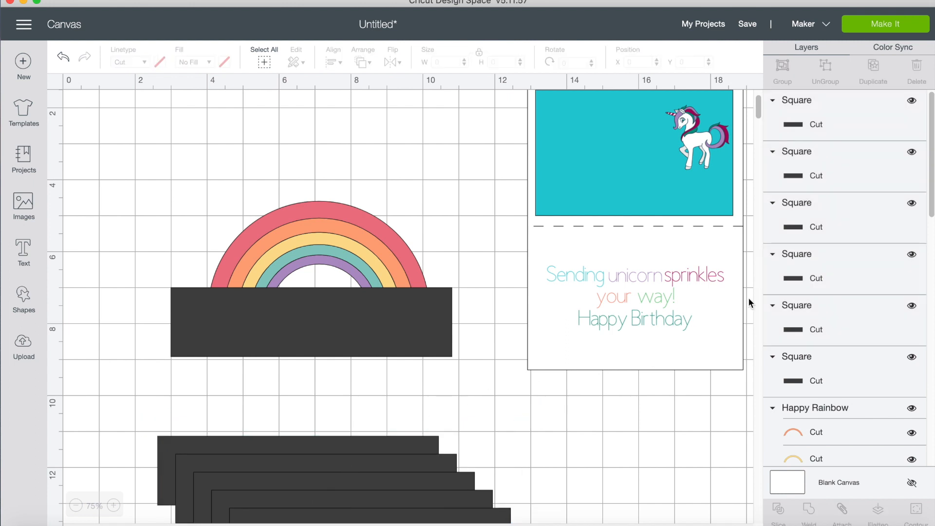
- Ungroup the Happy Rainbow image into separate arc layers
scroll(850, 222, down, 2)
scroll(850, 222, down, 5)
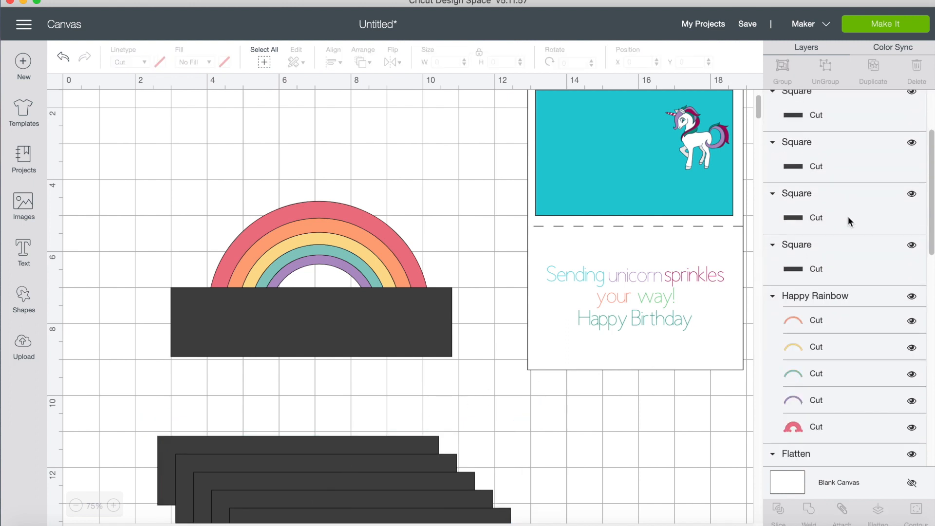
click(913, 254)
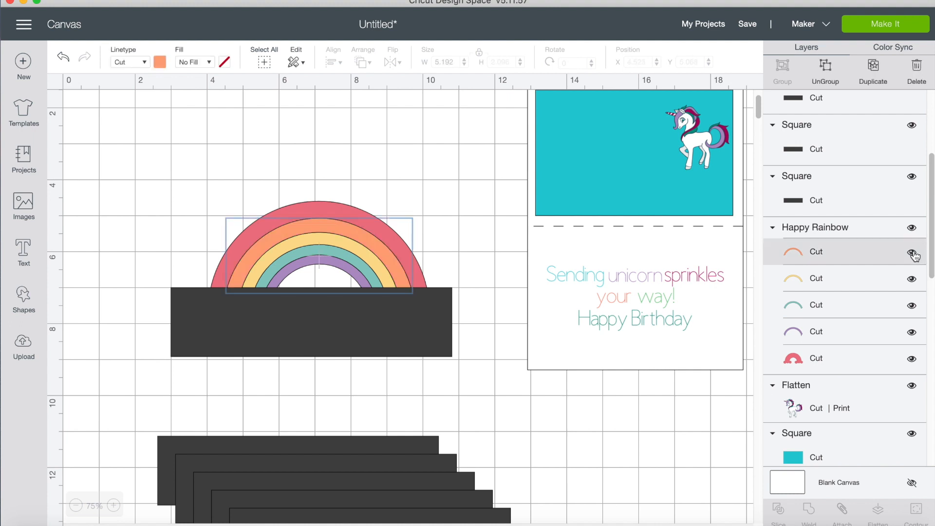
click(833, 73)
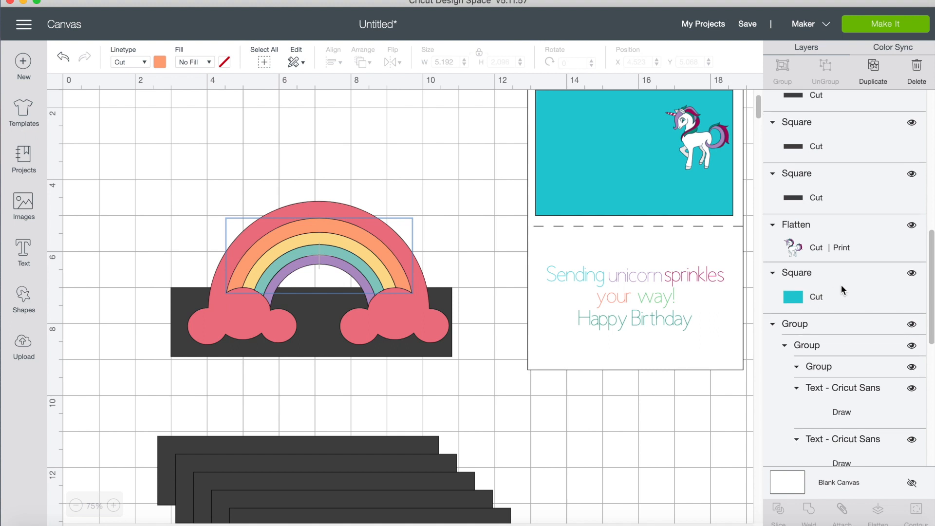
- Hide the orange, yellow, teal and purple rainbow arcs, keeping the pink arc shown
click(912, 101)
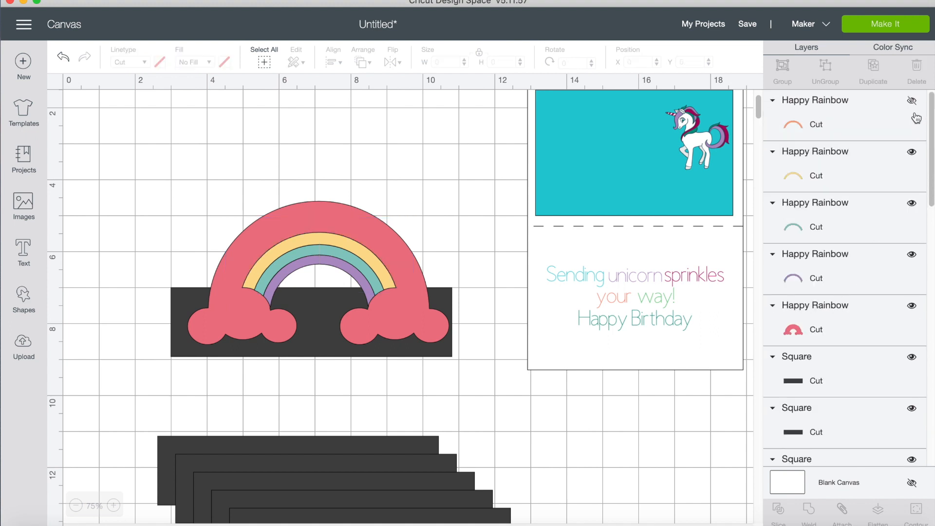
click(912, 151)
click(912, 203)
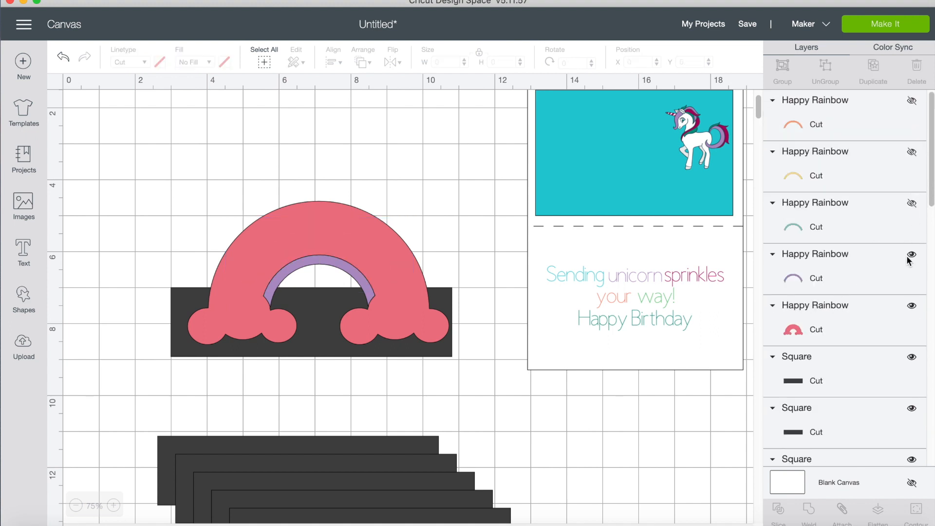
click(910, 257)
- Slice the pink arc with the dark rectangle and delete the cloud pieces and rectangle remnants
drag(135, 188, 239, 327)
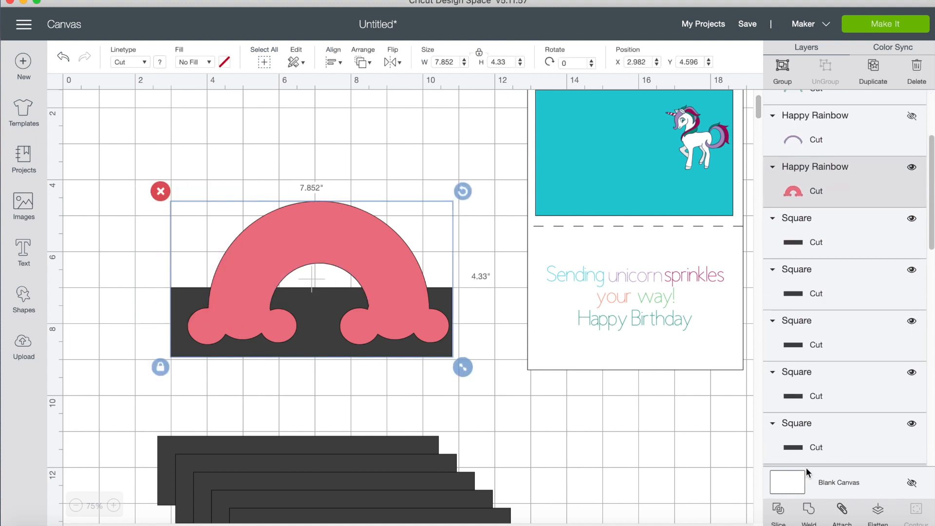
click(779, 509)
click(375, 319)
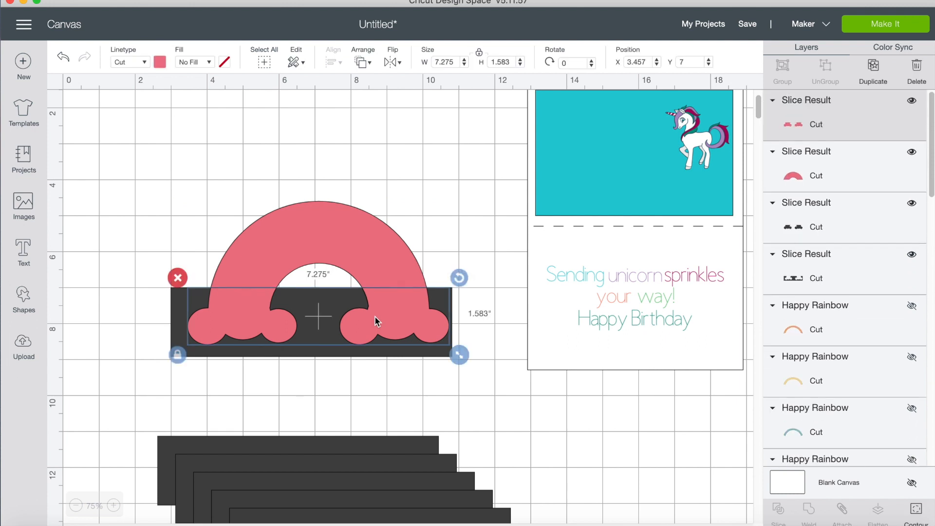
key(Delete)
click(375, 316)
key(Delete)
click(361, 320)
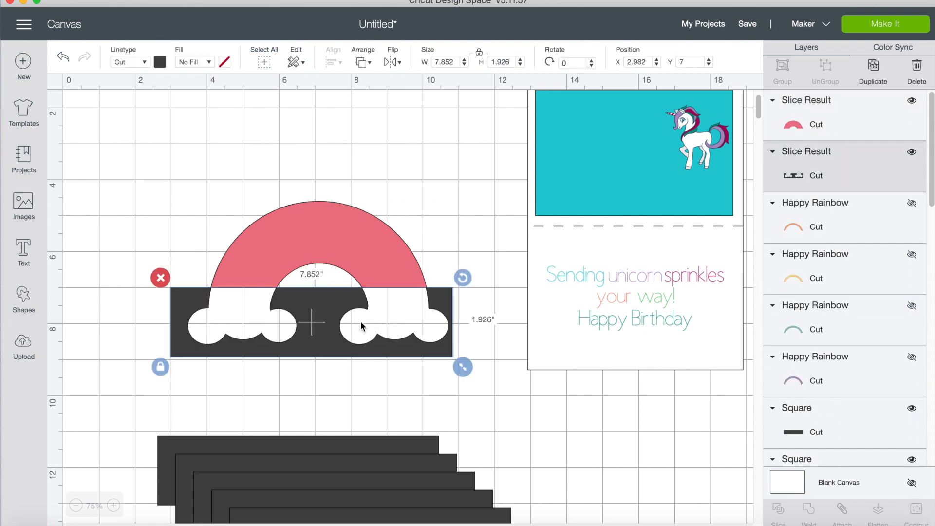
key(Delete)
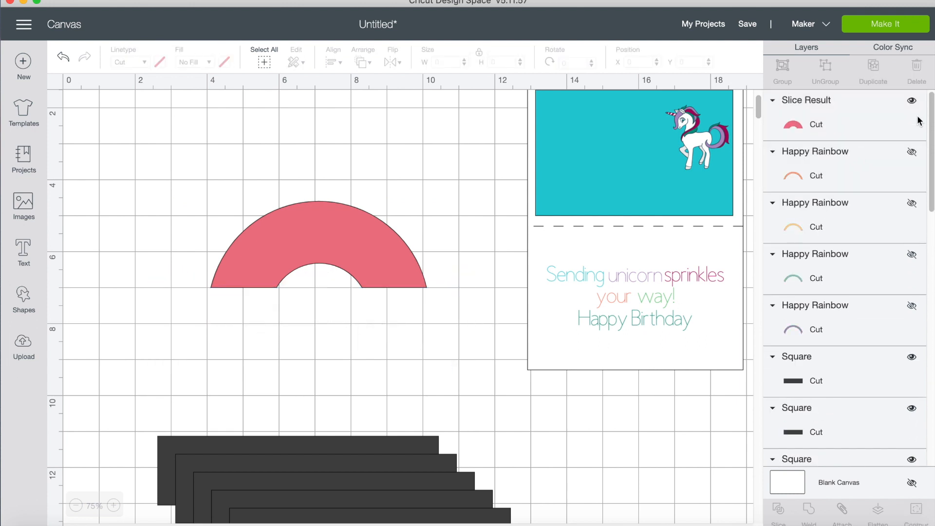
- Show the orange arc in place of the pink one and set a dark rectangle copy's Y position to 7 inches
click(911, 102)
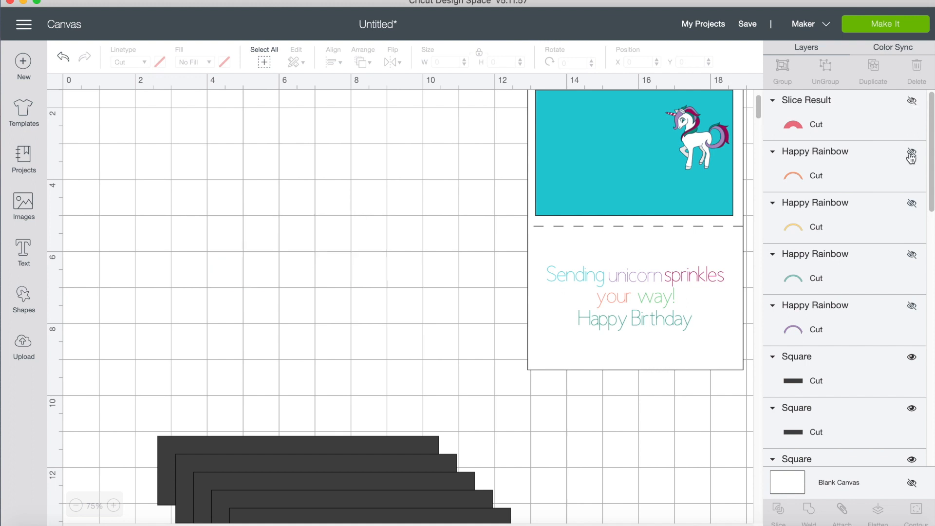
click(911, 157)
click(375, 439)
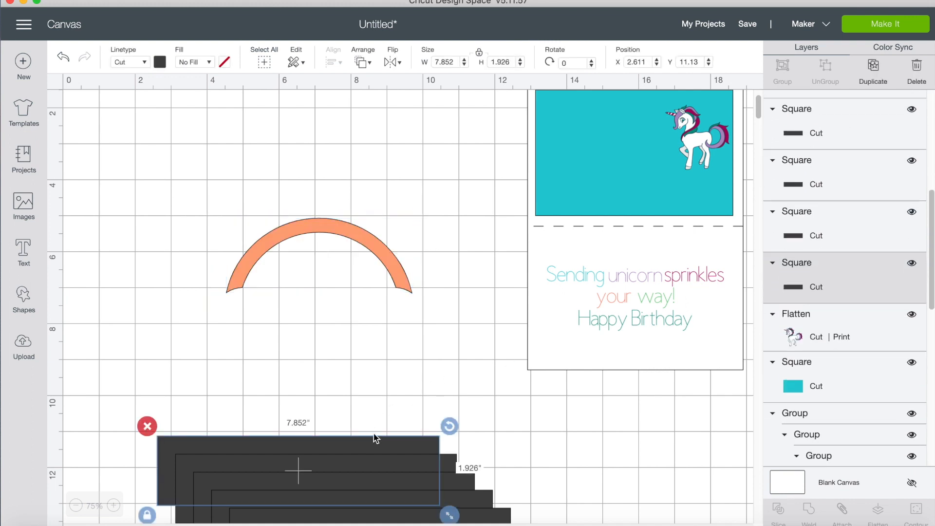
double_click(697, 63)
text(7)
key(Return)
- Slice the orange arc with the dark rectangle and delete the rectangle and the cut-off arc ends
drag(168, 189, 340, 323)
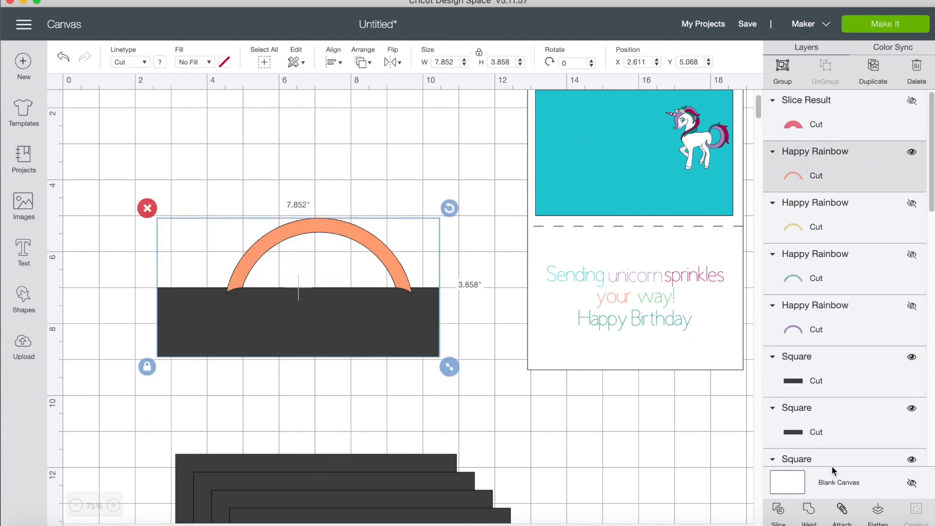
click(778, 509)
click(376, 328)
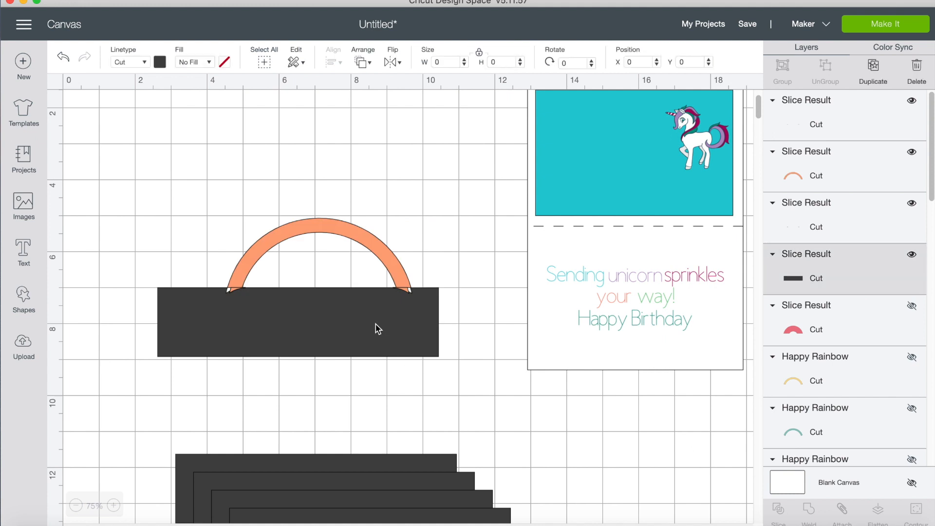
key(Delete)
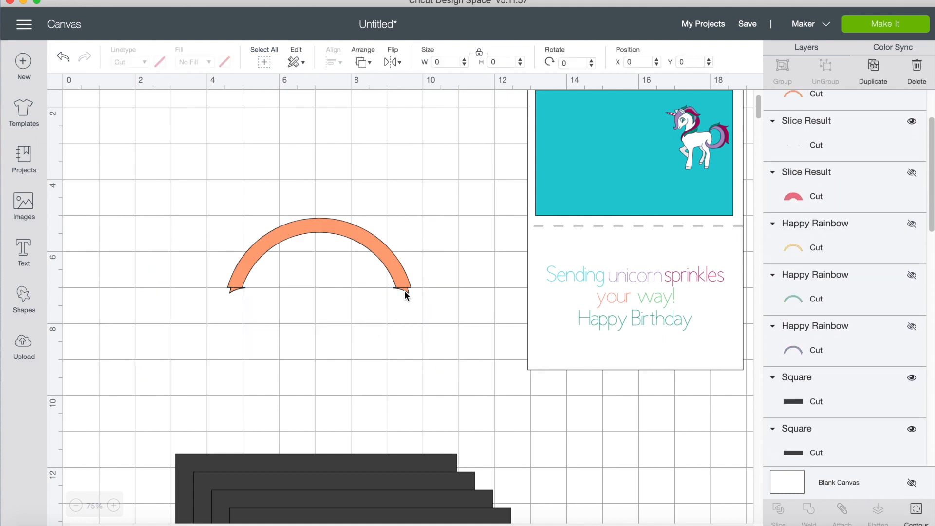
click(405, 291)
click(404, 291)
click(405, 291)
key(Delete)
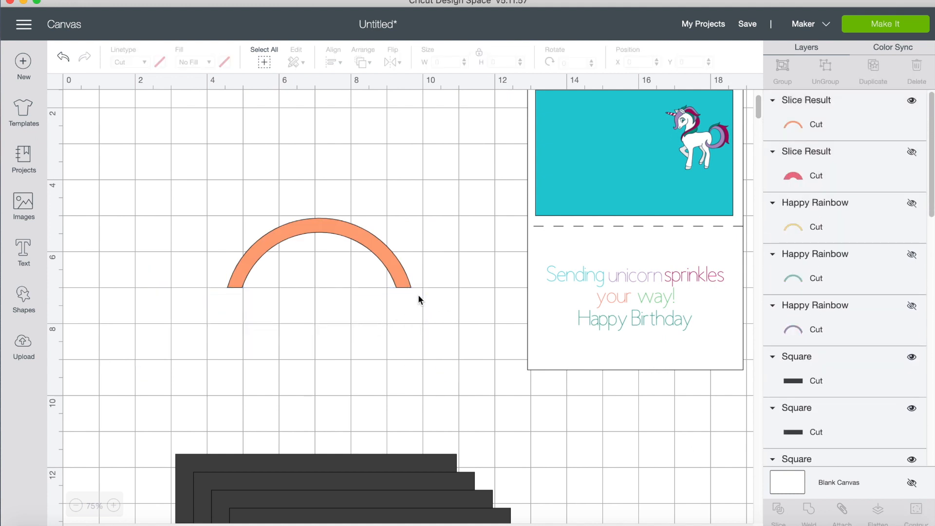
- Show the yellow arc in place of the orange one and set the next dark rectangle's Y position to 7 inches
click(912, 100)
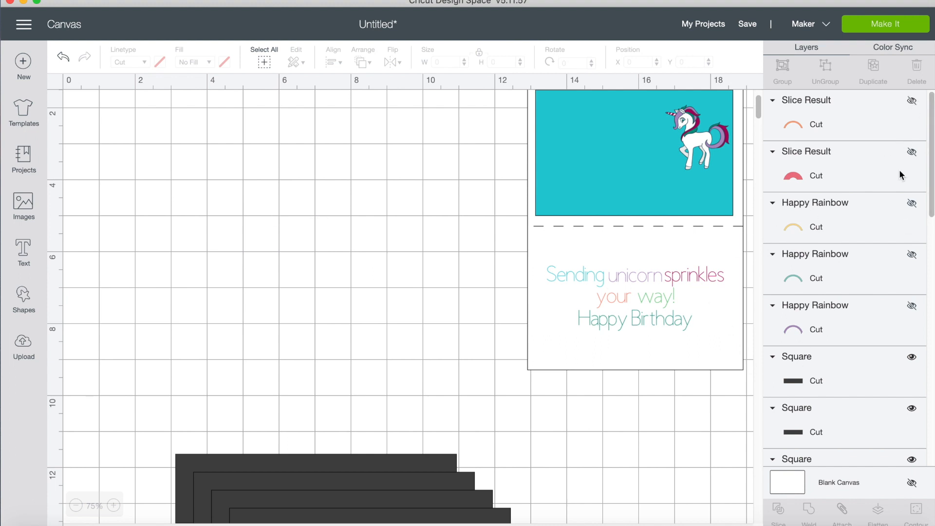
click(911, 203)
click(385, 469)
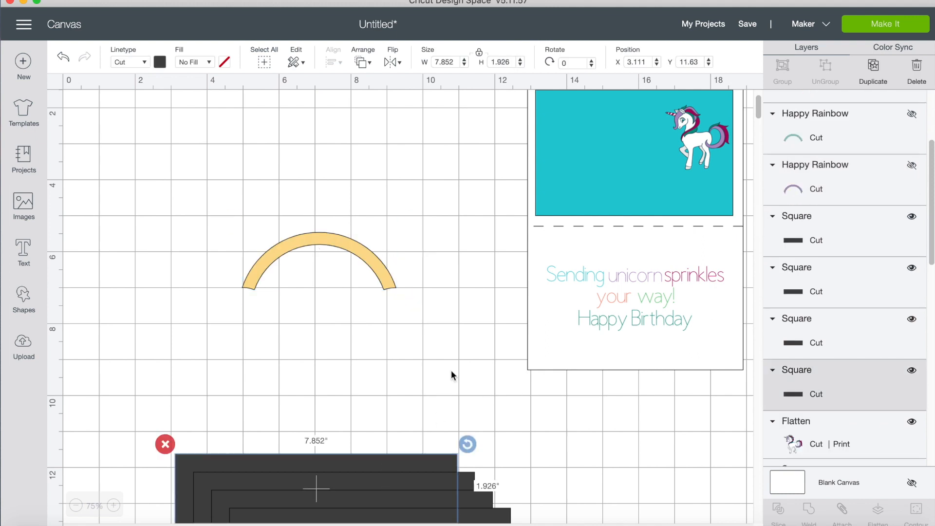
click(700, 62)
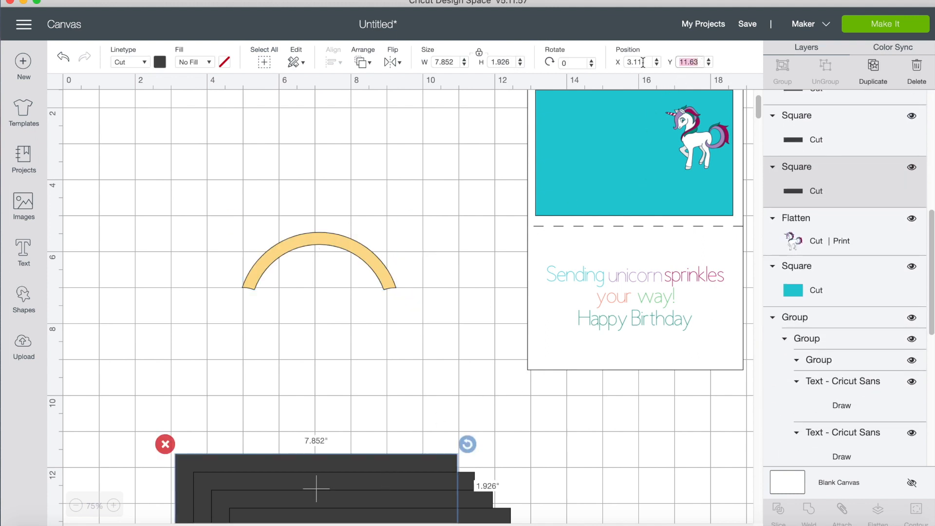
text(7)
key(Return)
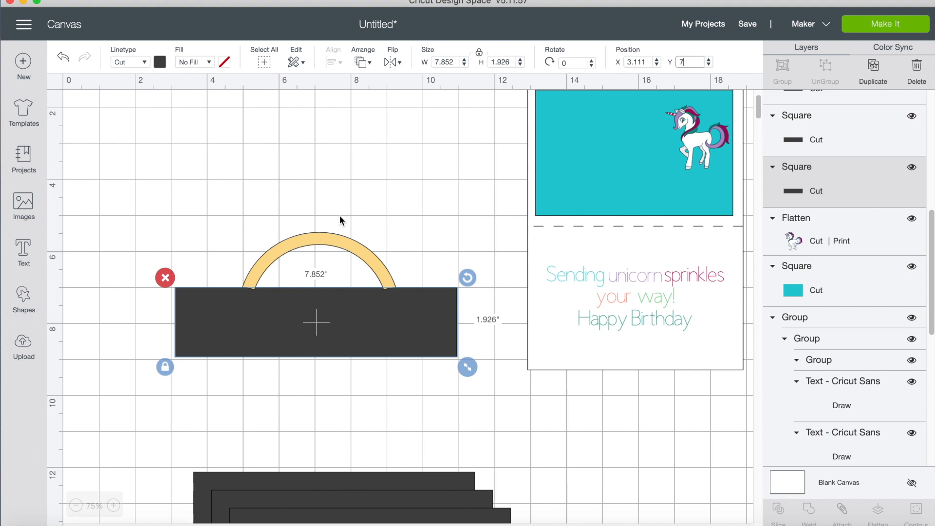
- Slice the yellow arc with the dark rectangle and delete all leftover slice pieces except the trimmed arc
click(273, 185)
drag(234, 192, 367, 343)
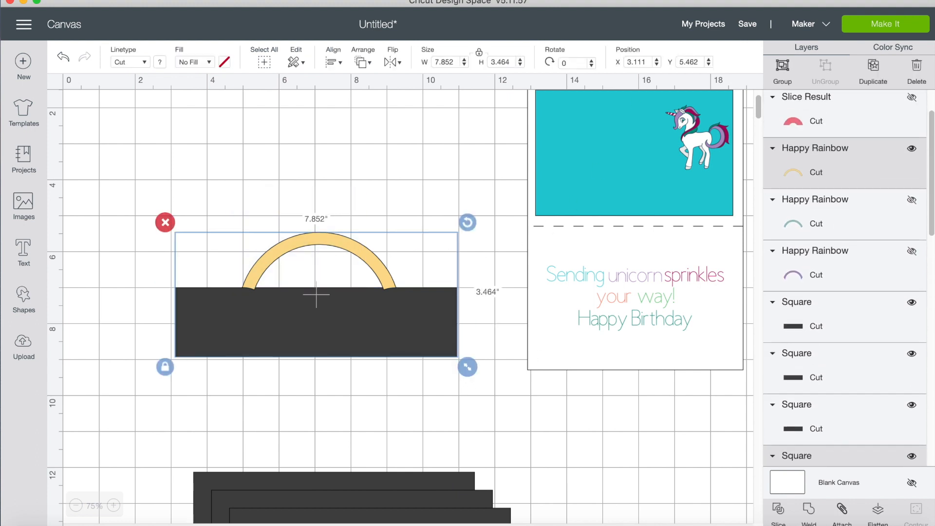
click(777, 510)
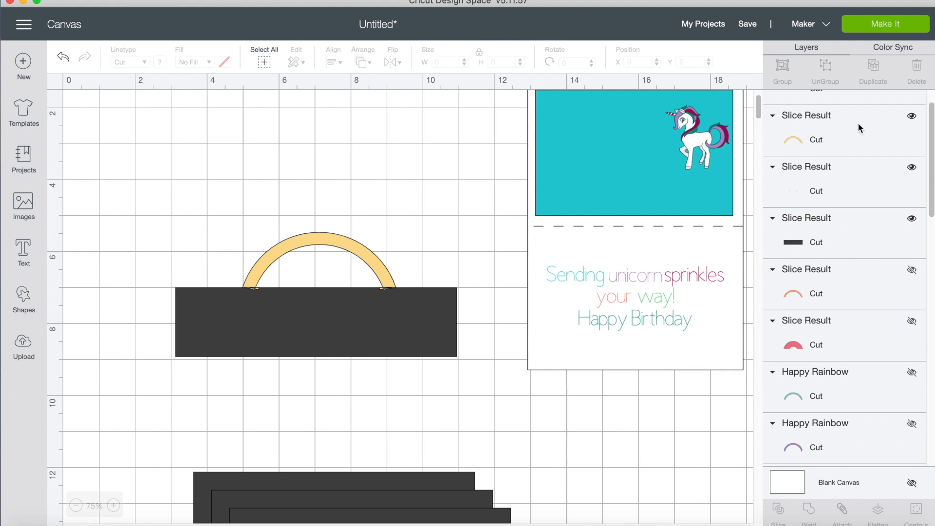
click(860, 189)
key(Delete)
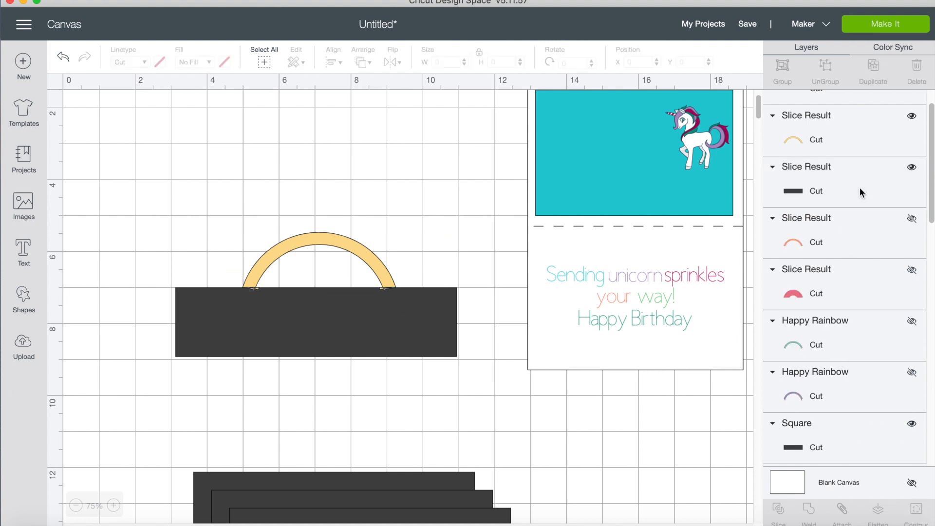
click(860, 189)
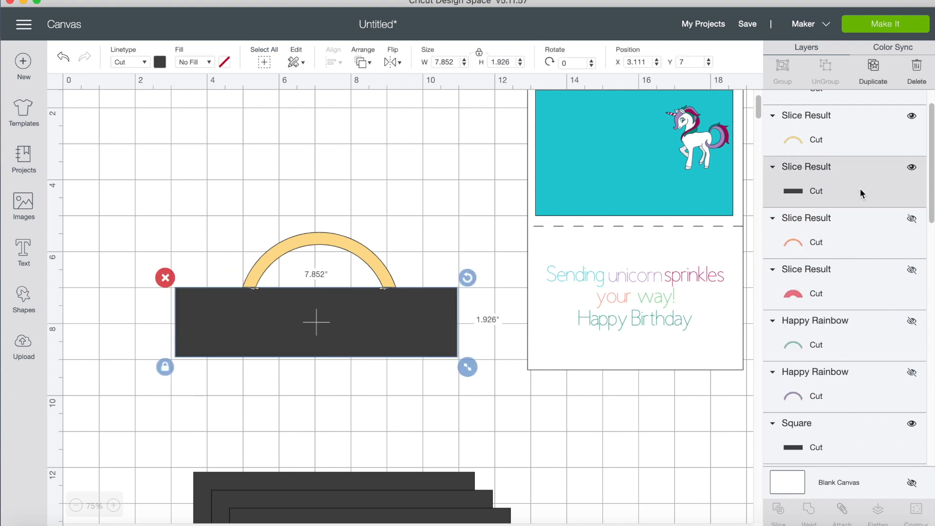
key(Delete)
scroll(860, 188, up, 2)
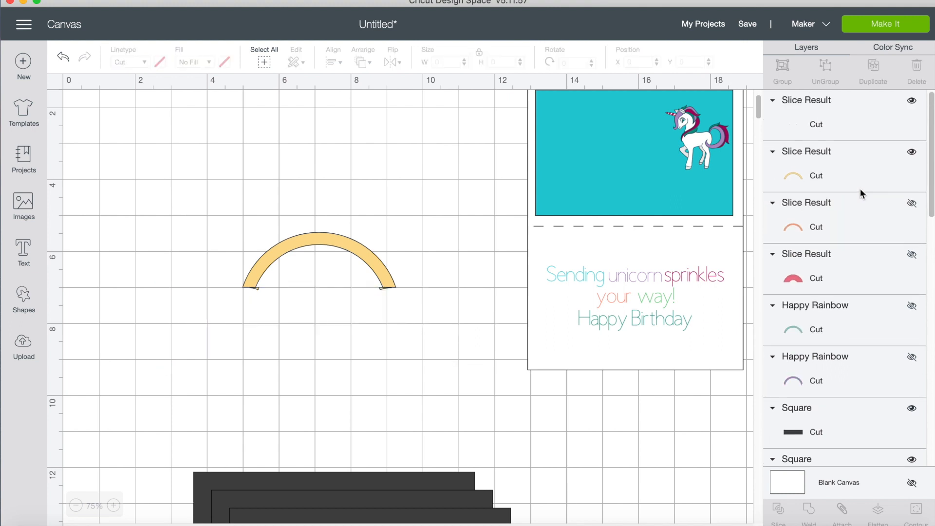
click(866, 124)
key(Delete)
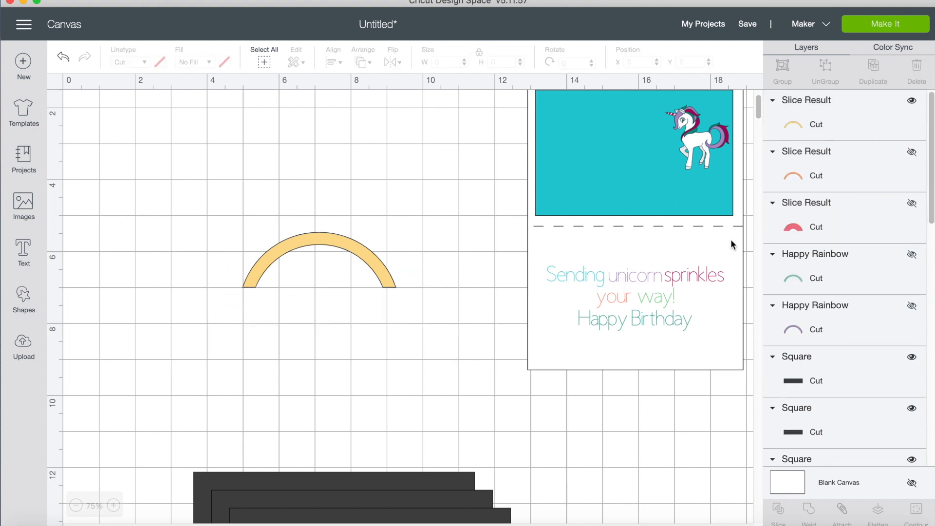
- Show the teal arc in place of the yellow one and set another dark rectangle's Y position to 7 inches
click(912, 102)
click(858, 283)
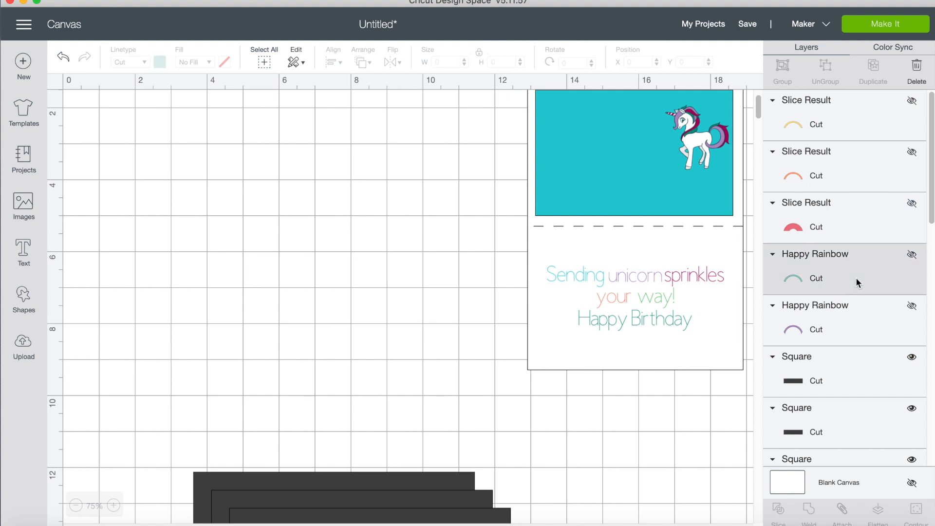
click(910, 255)
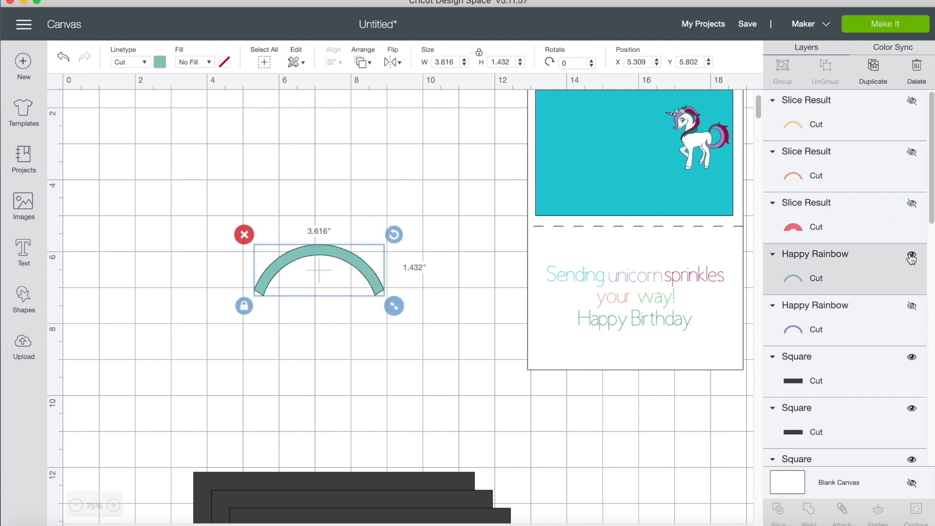
click(384, 483)
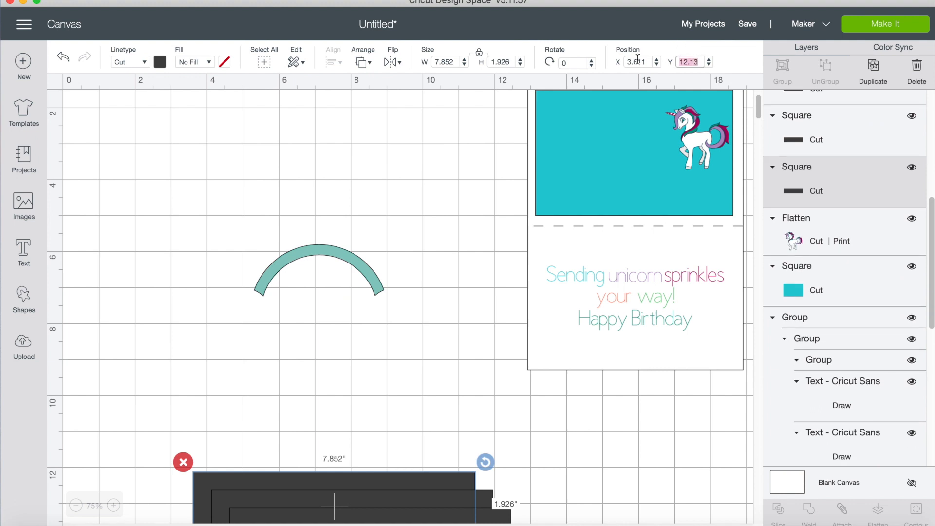
text(7)
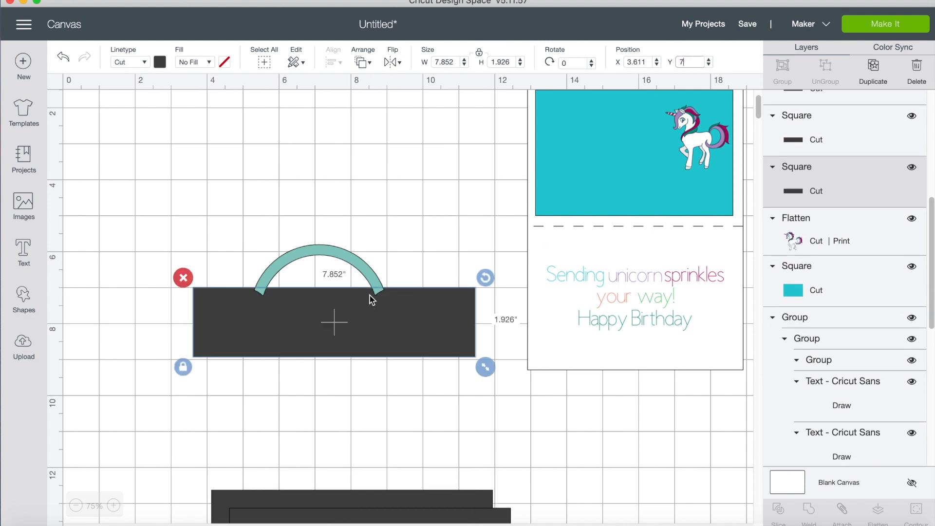
- Slice the teal arc with the dark rectangle and delete the rectangle and the cut-off arc ends
drag(328, 178, 410, 329)
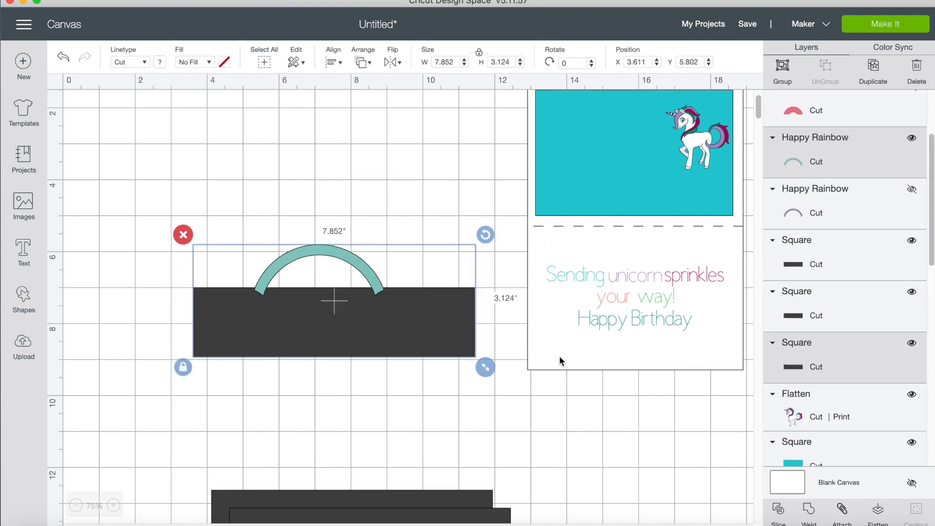
click(782, 516)
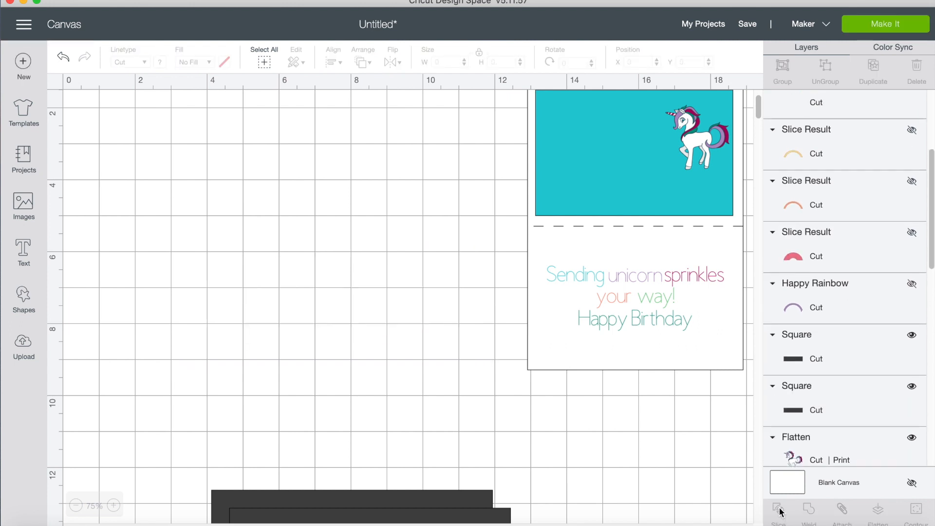
click(869, 145)
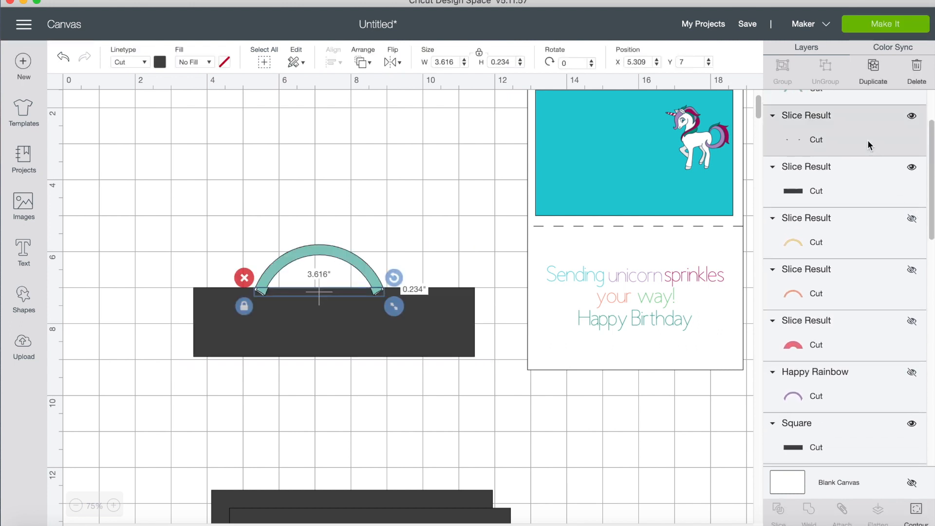
key(Delete)
click(851, 139)
key(Delete)
scroll(861, 148, up, 2)
click(821, 124)
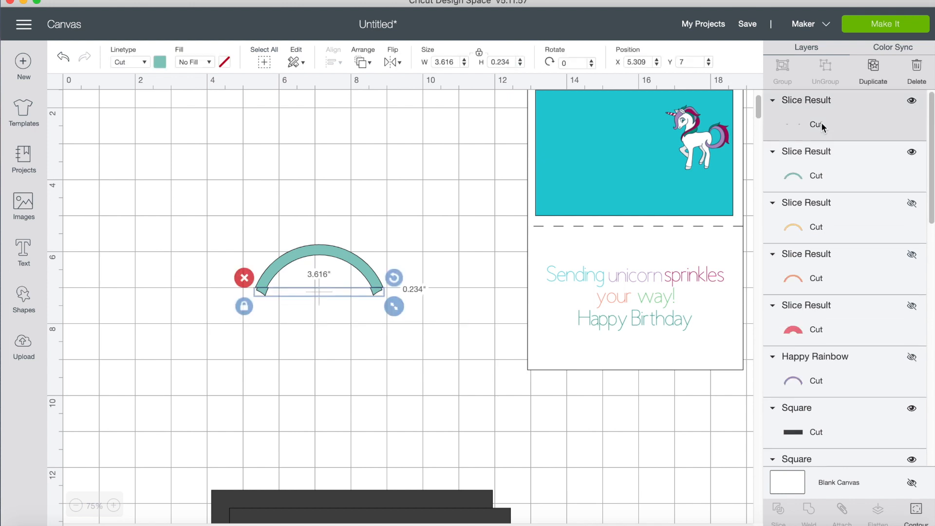
key(Delete)
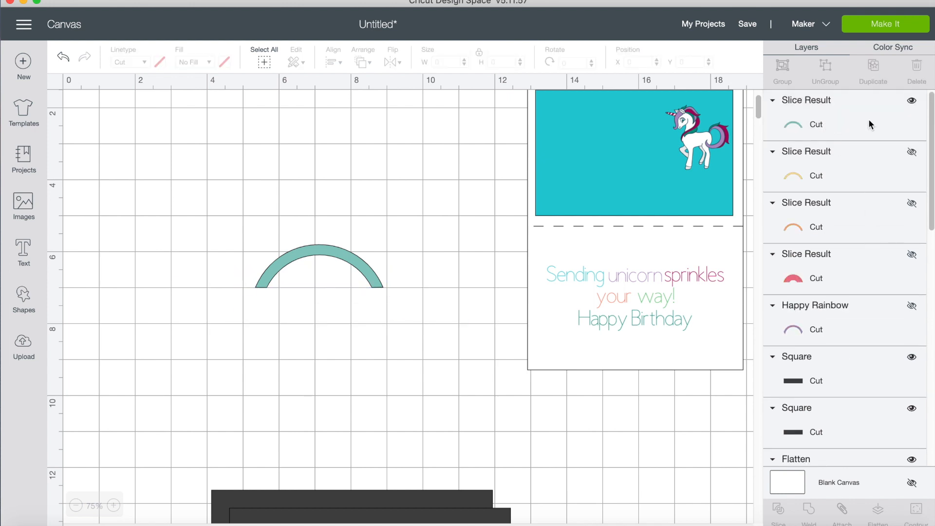
- Show the purple arc in place of the teal one and set the next dark rectangle's Y position to 7 inches
click(911, 100)
click(911, 306)
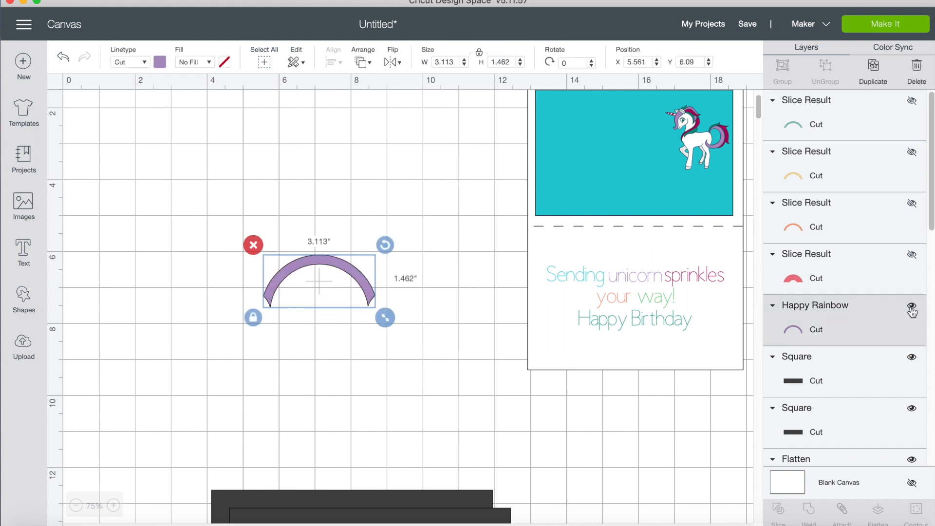
click(472, 508)
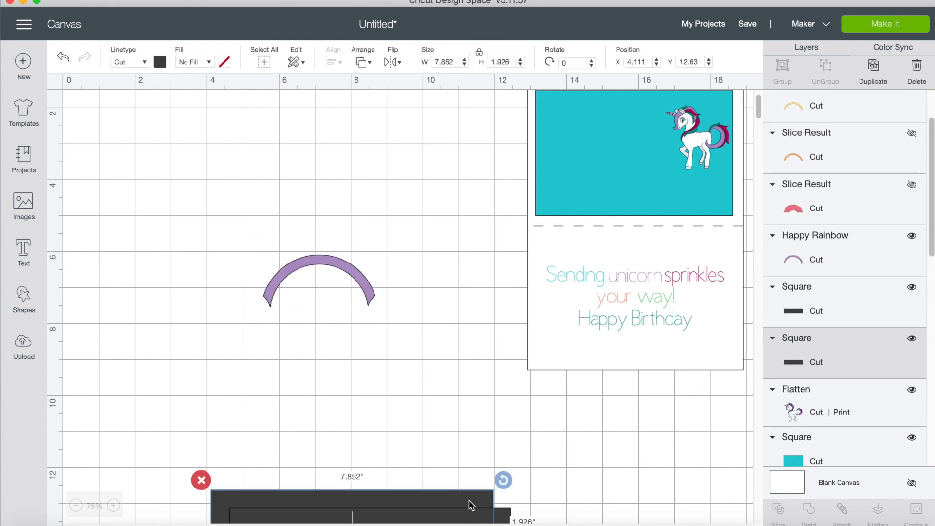
double_click(701, 63)
text(6.09)
key(Return)
- Slice the purple arc with the dark rectangle and delete the leftover slice pieces so only the trimmed arc remains
drag(258, 198, 380, 331)
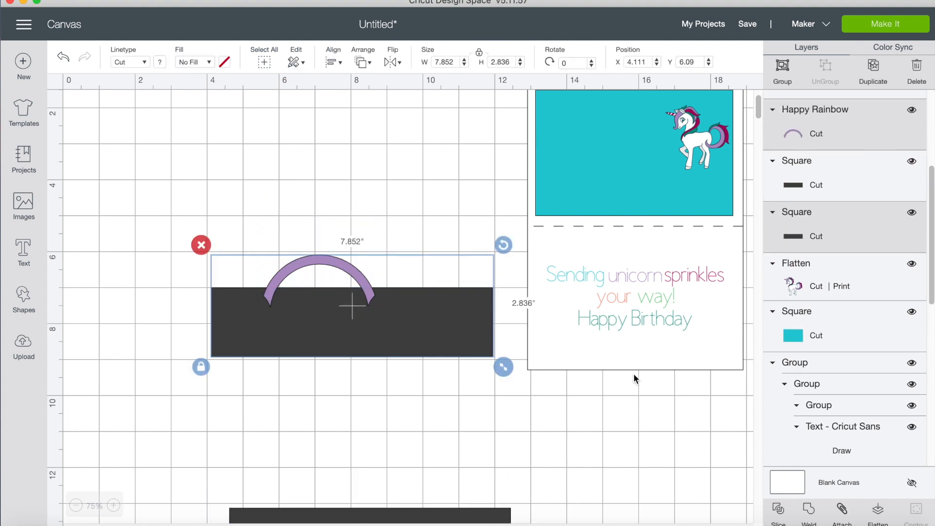
click(779, 510)
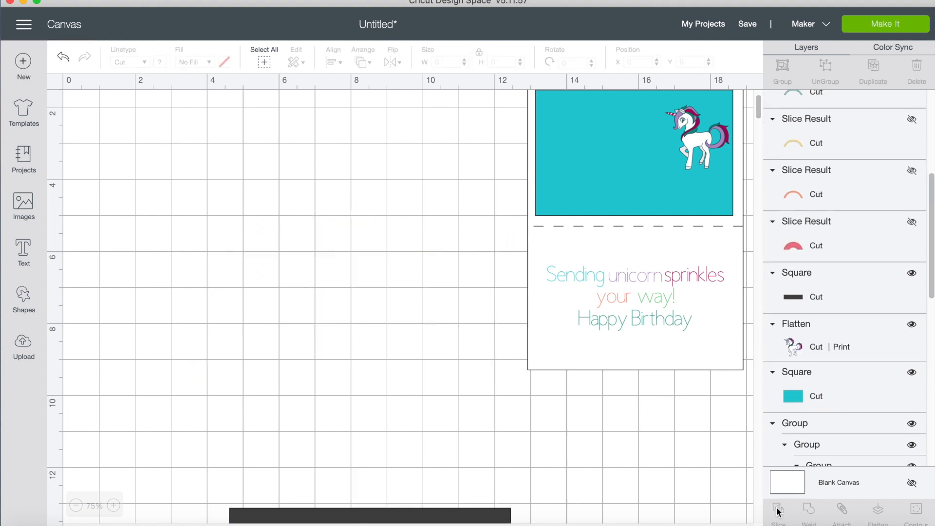
click(397, 330)
key(Delete)
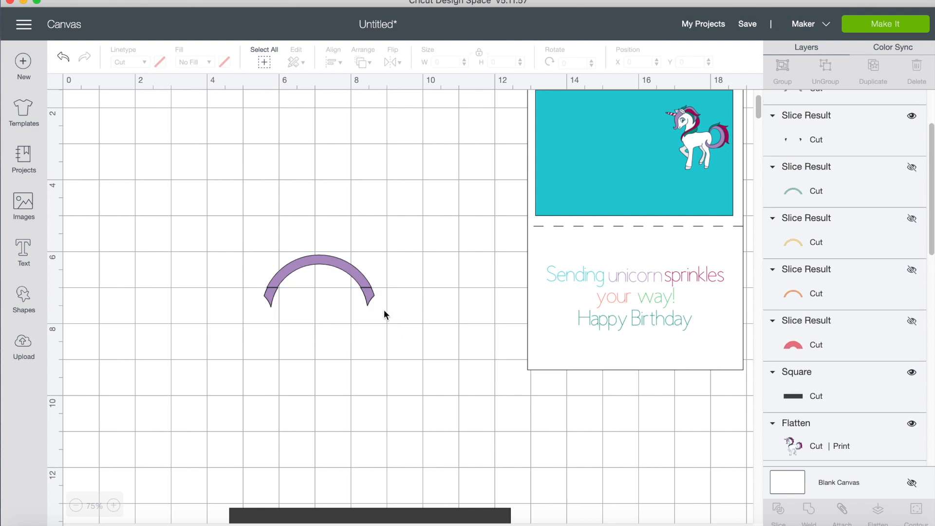
click(370, 301)
key(Delete)
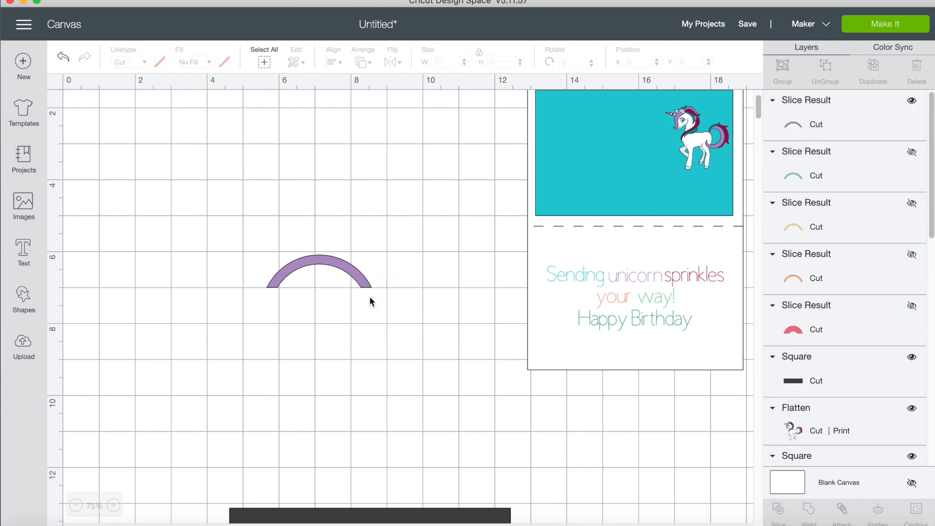
- Show all the hidden rainbow arcs and group the five arcs together
click(912, 153)
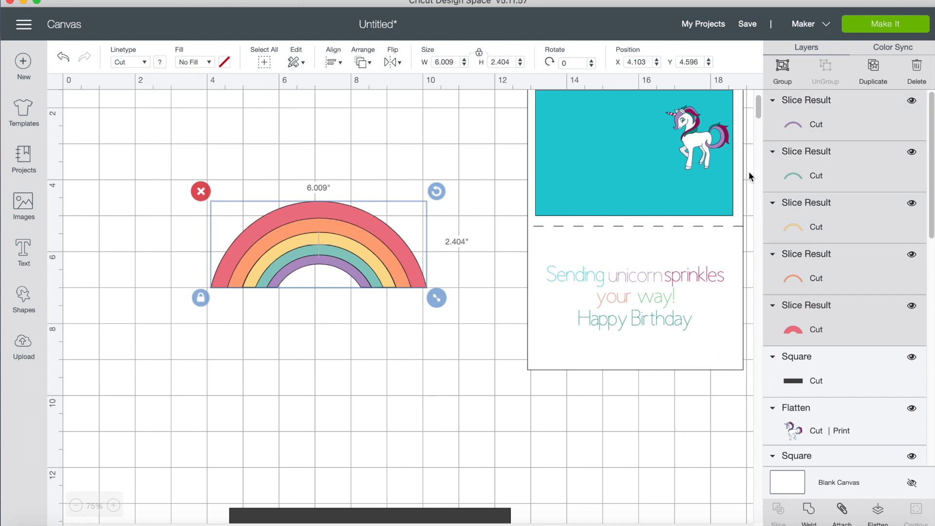
key(super+g)
- Place the turquoise panel behind the rainbow and scale the rainbow group to about 5.47 inches wide to fit it
drag(618, 159, 305, 205)
drag(370, 286, 382, 256)
drag(453, 275, 432, 265)
drag(378, 227, 380, 233)
click(455, 229)
- Align the rainbow and turquoise panel at their bottom edges and move the unicorn to the middle of the card's upper half
drag(456, 242, 342, 214)
click(336, 62)
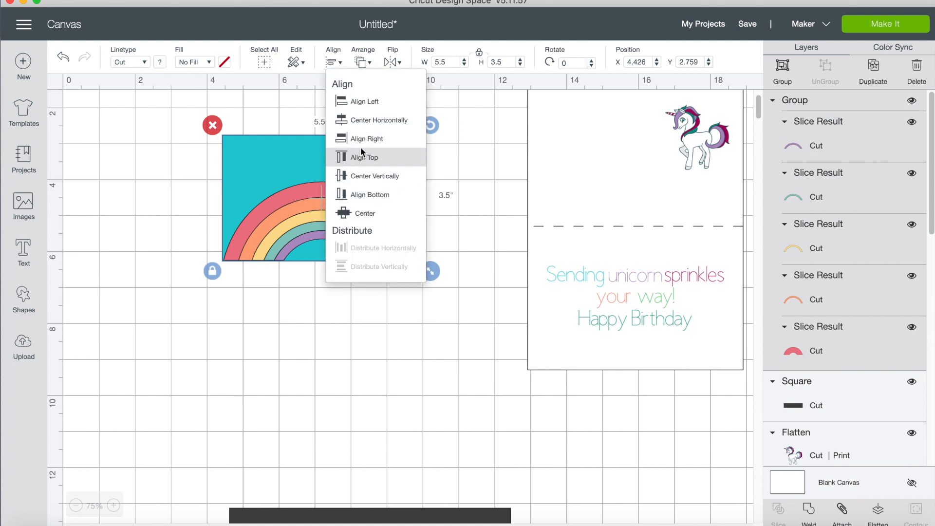
click(358, 191)
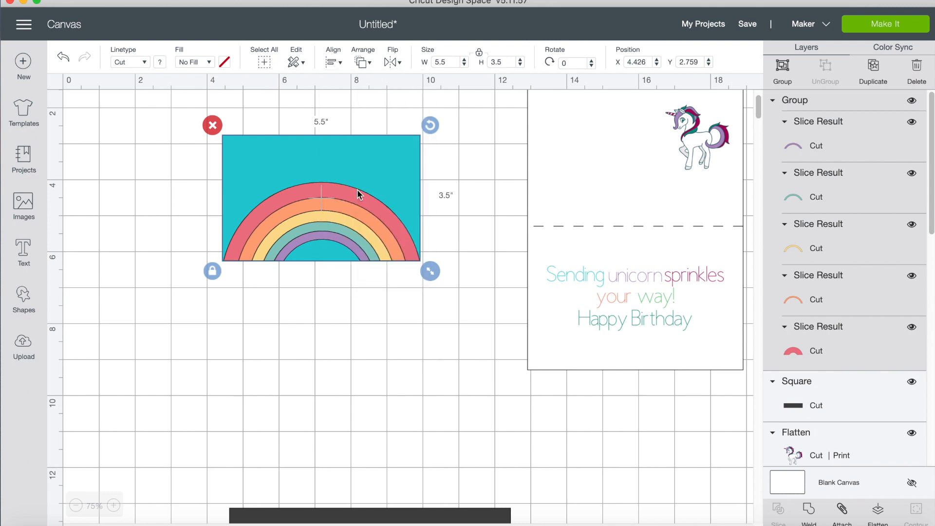
click(457, 181)
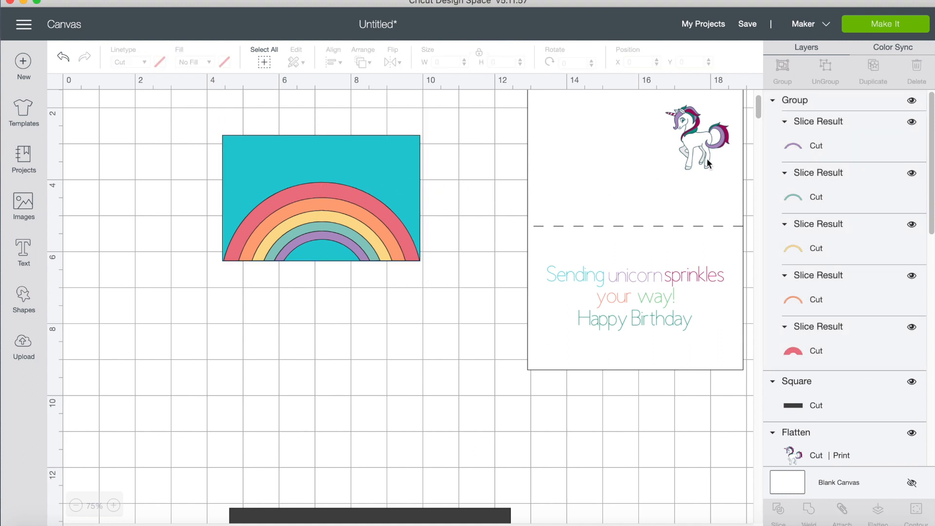
drag(709, 164, 673, 158)
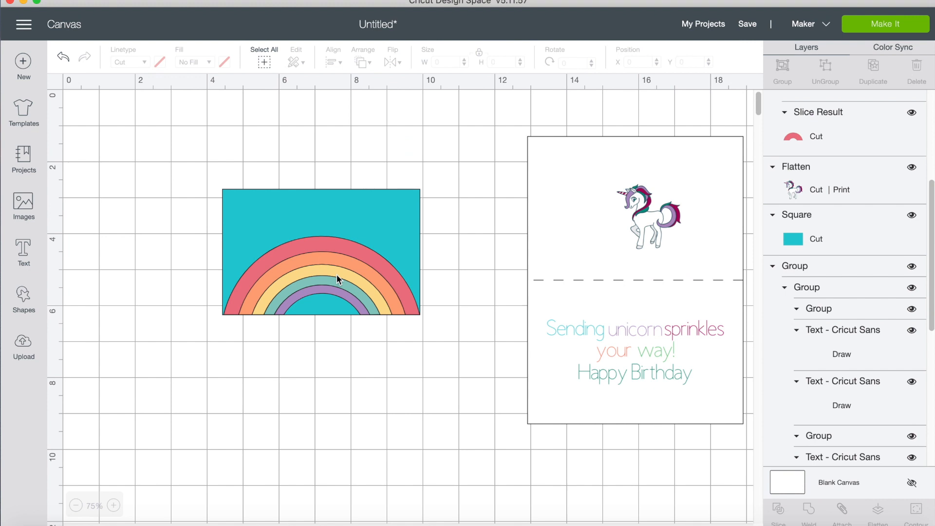
- Duplicate the rainbow group, place the copy below the turquoise panel and ungroup it
click(338, 279)
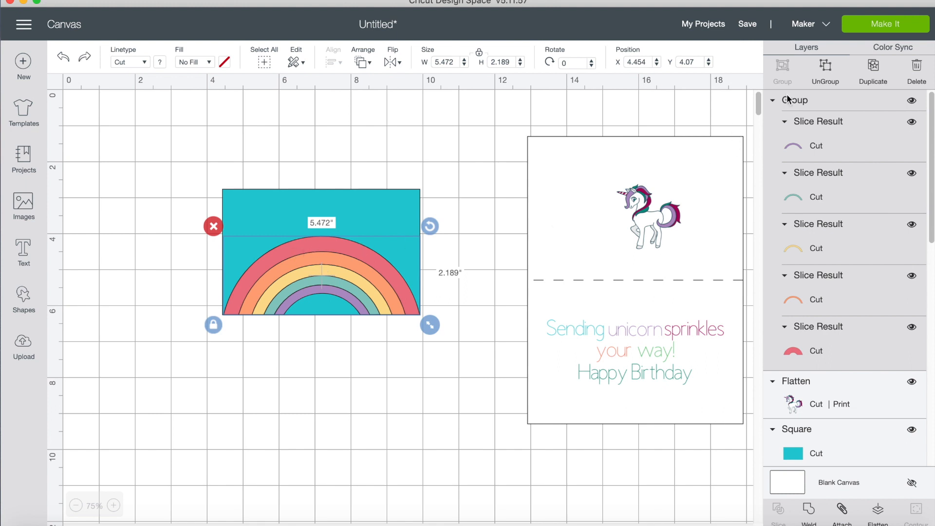
click(870, 66)
drag(353, 308, 307, 439)
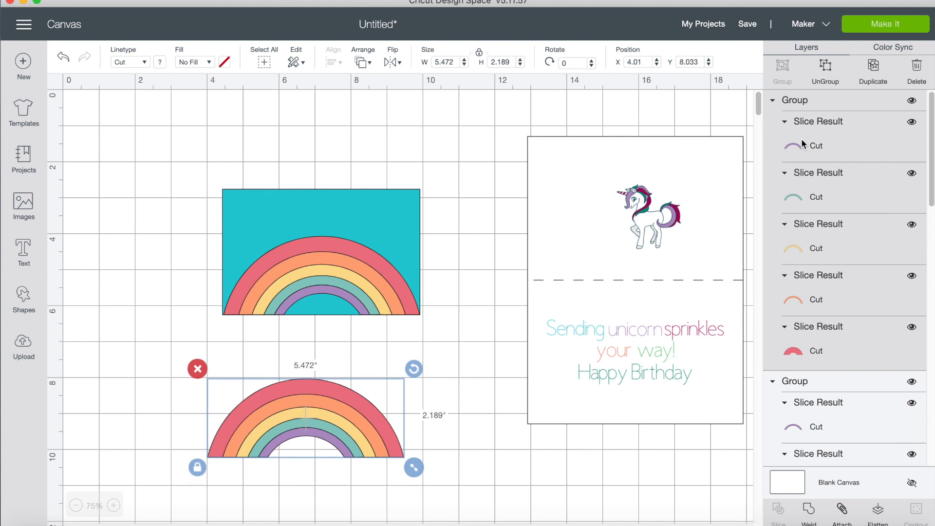
click(826, 70)
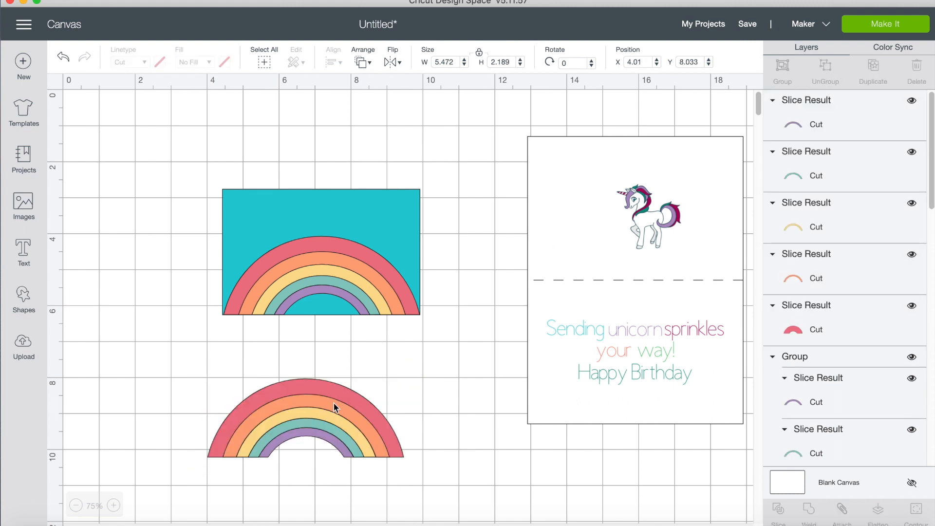
- Move the copied orange arc onto the turquoise panel above the rainbow and stretch it to about 5.43 × 1.6 inches
click(338, 234)
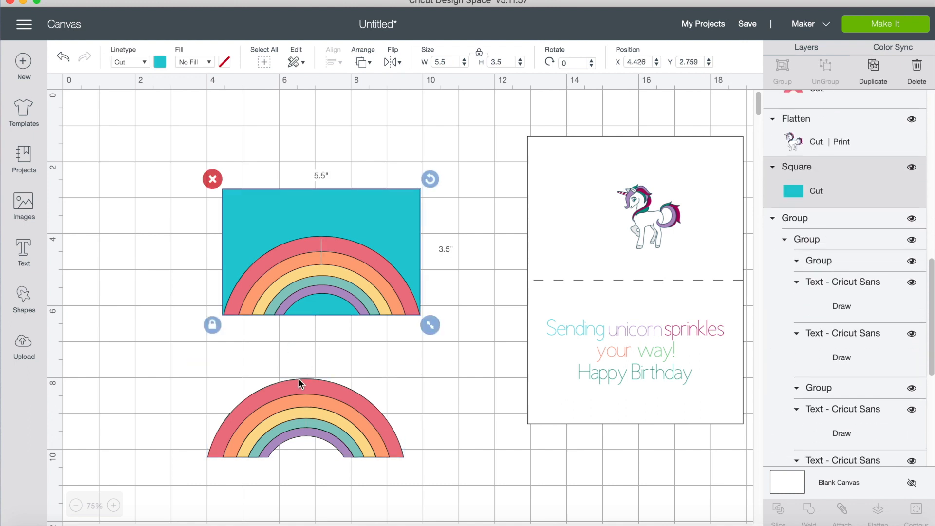
drag(303, 405, 305, 225)
drag(399, 290, 423, 281)
click(213, 304)
- Center the stretched orange arc horizontally on the turquoise panel
click(319, 172)
drag(311, 173, 336, 233)
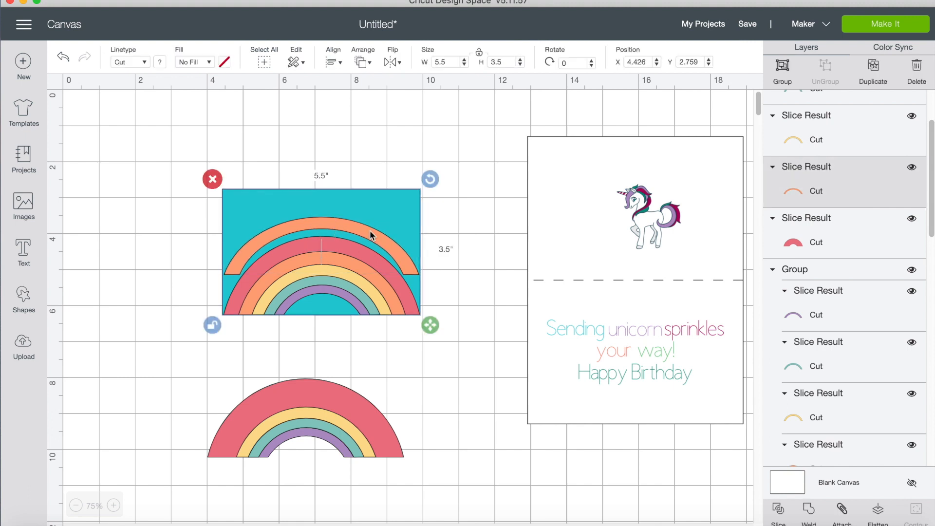
click(332, 63)
click(348, 121)
drag(333, 224, 334, 224)
click(61, 58)
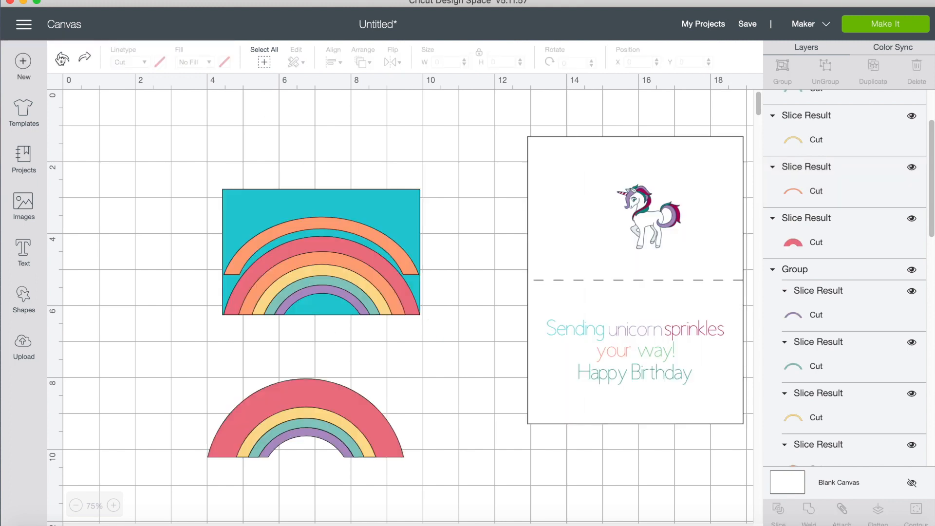
- Enlarge the upper orange arc to about 5.62 inches wide and reposition it so both ends overhang the turquoise panel
click(314, 229)
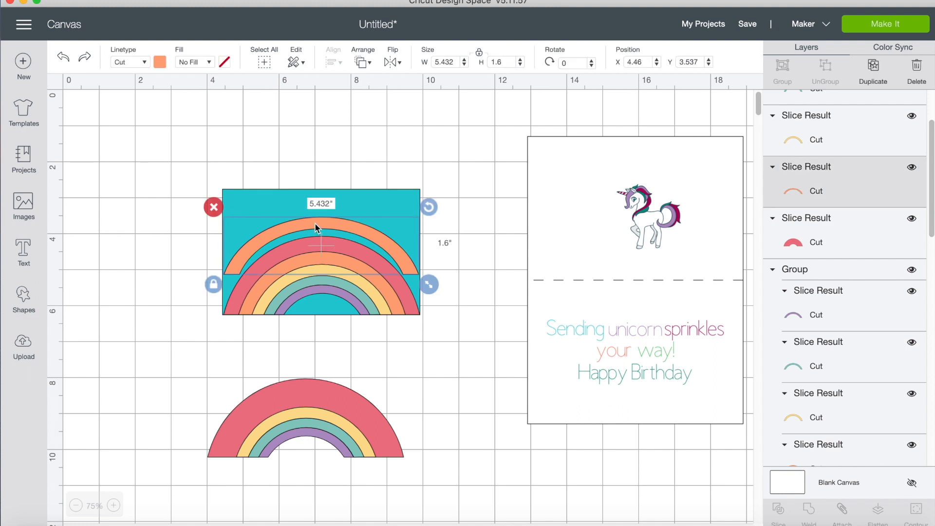
drag(429, 284, 433, 281)
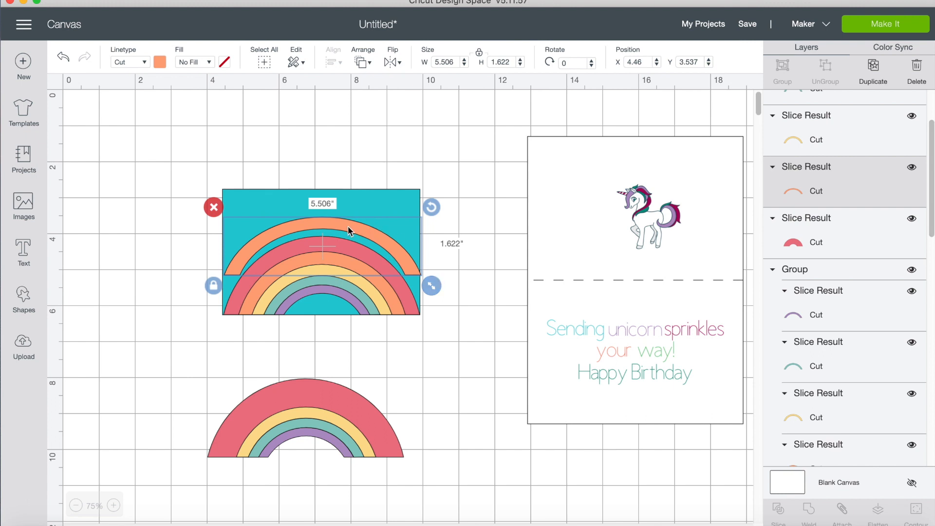
drag(433, 286, 437, 287)
click(380, 243)
drag(379, 243, 374, 242)
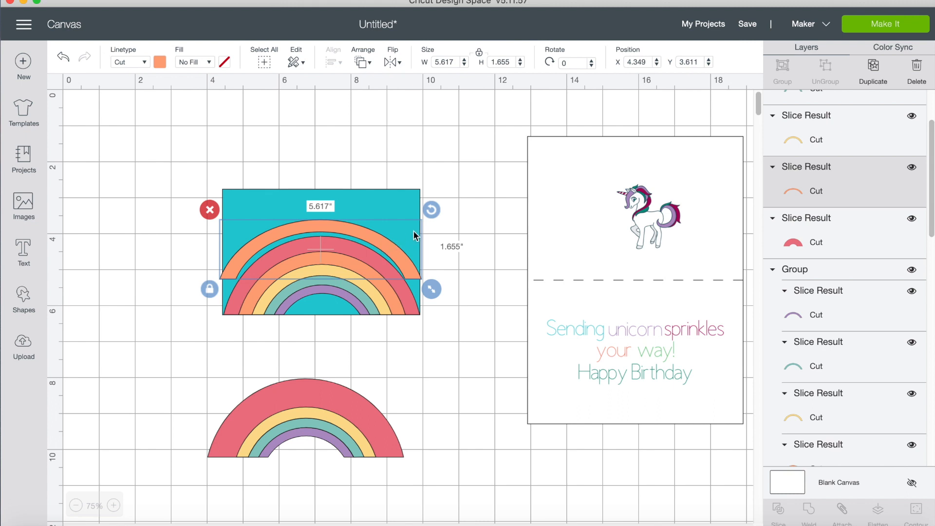
- Delete the remaining red, purple, yellow and teal arcs of the copied rainbow
click(331, 398)
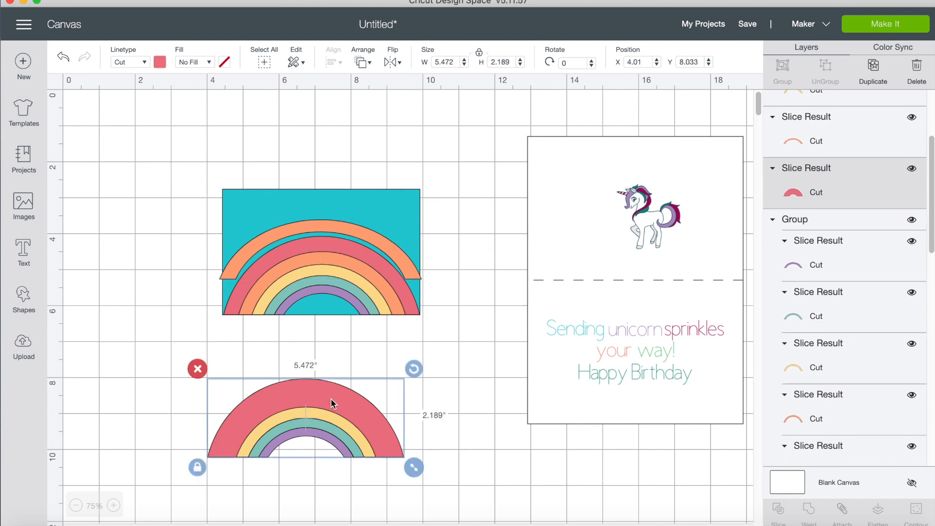
key(Delete)
click(299, 430)
key(Delete)
click(298, 415)
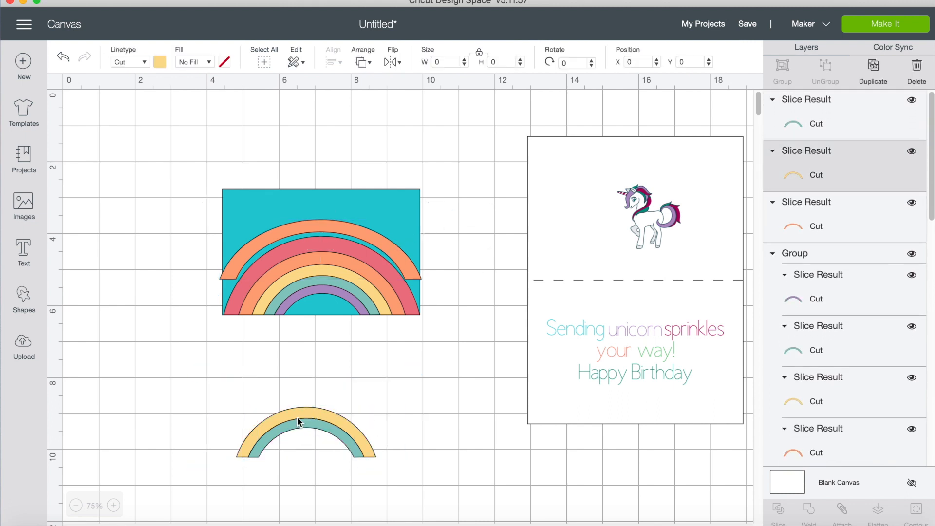
key(Delete)
click(298, 426)
key(Delete)
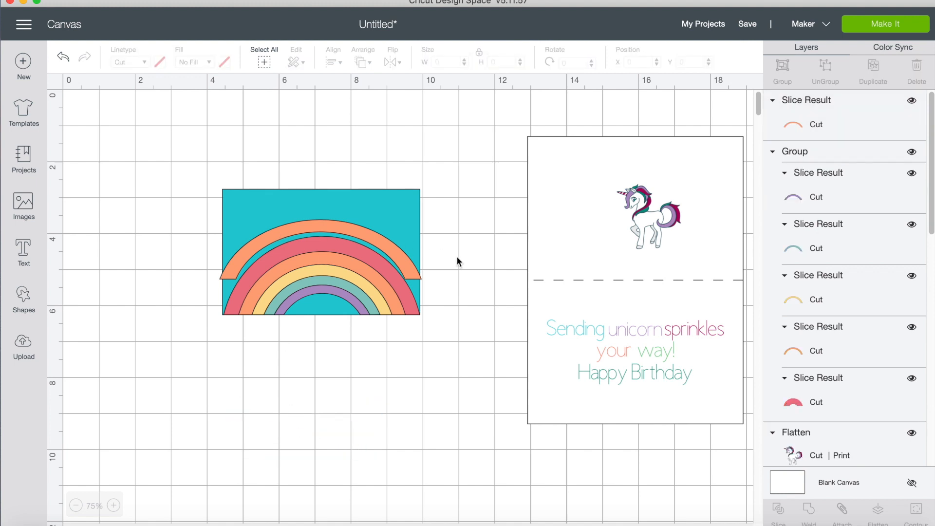
- Move the rainbow group onto the card's upper half and the separate orange arc below the turquoise panel
click(331, 277)
click(351, 297)
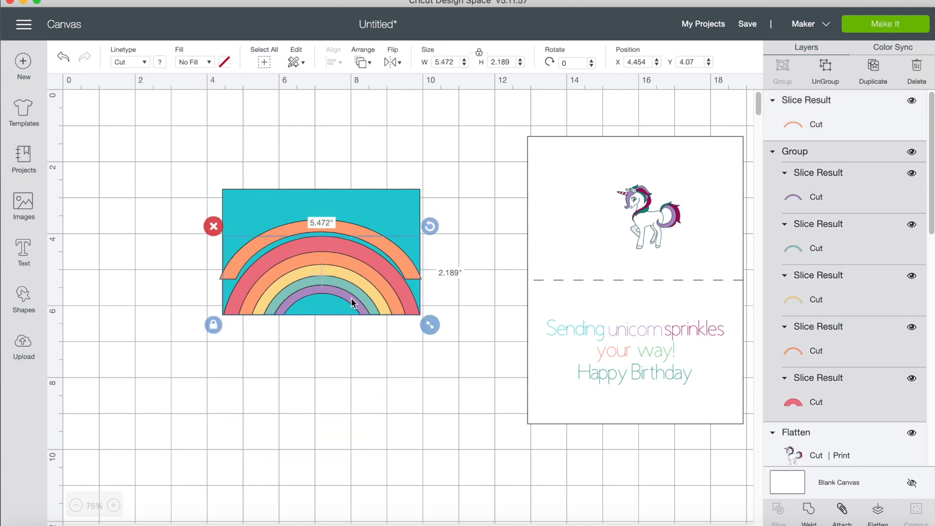
drag(348, 289, 664, 244)
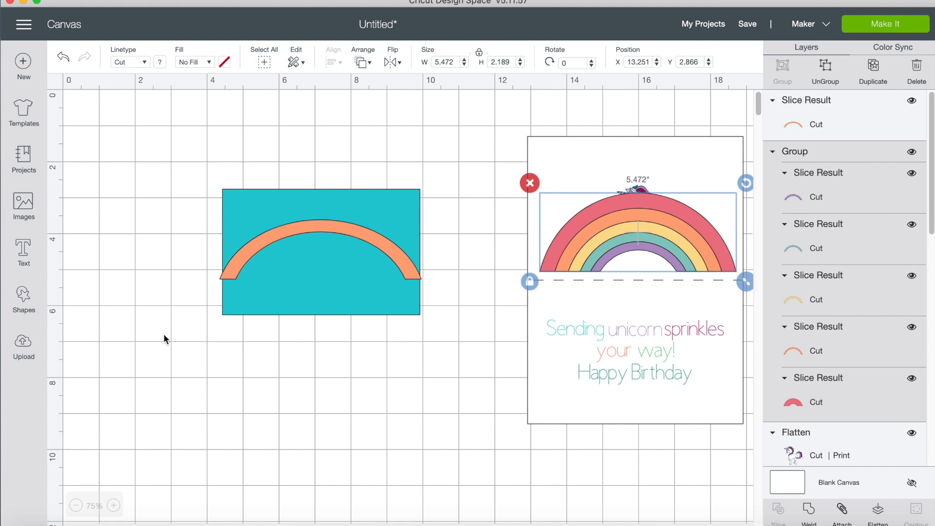
click(252, 249)
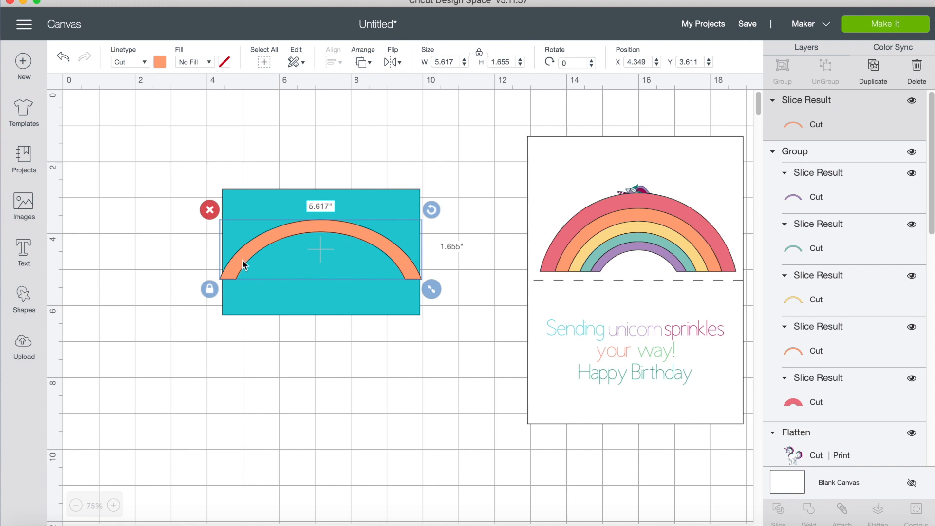
drag(241, 258, 192, 413)
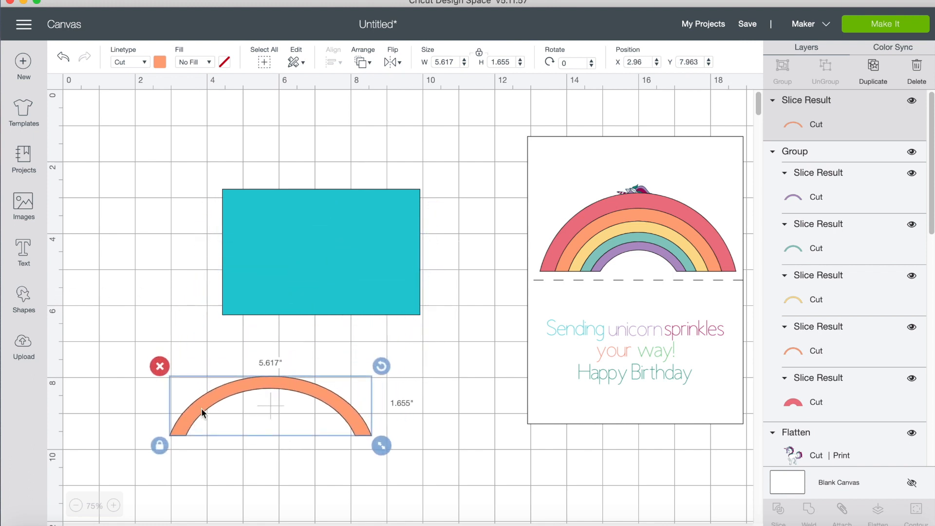
- Insert a square, stretch it to about 7.56 × 1.94 inches and place it over the orange arc's lower ends
click(24, 298)
click(76, 208)
drag(197, 234, 161, 414)
drag(252, 473, 411, 432)
drag(374, 395, 379, 458)
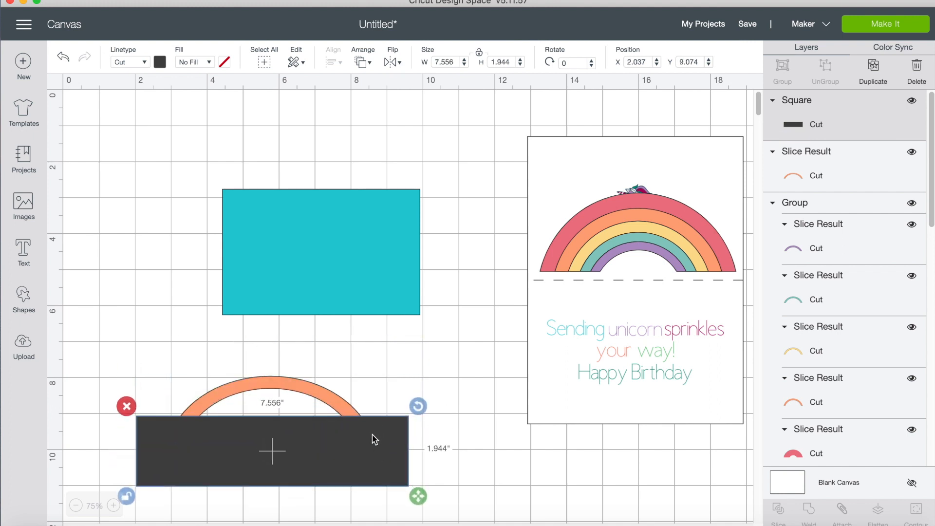
- Slice the orange arc with the dark rectangle and delete the rectangle pieces and the cut-off arc ends
drag(116, 363, 294, 465)
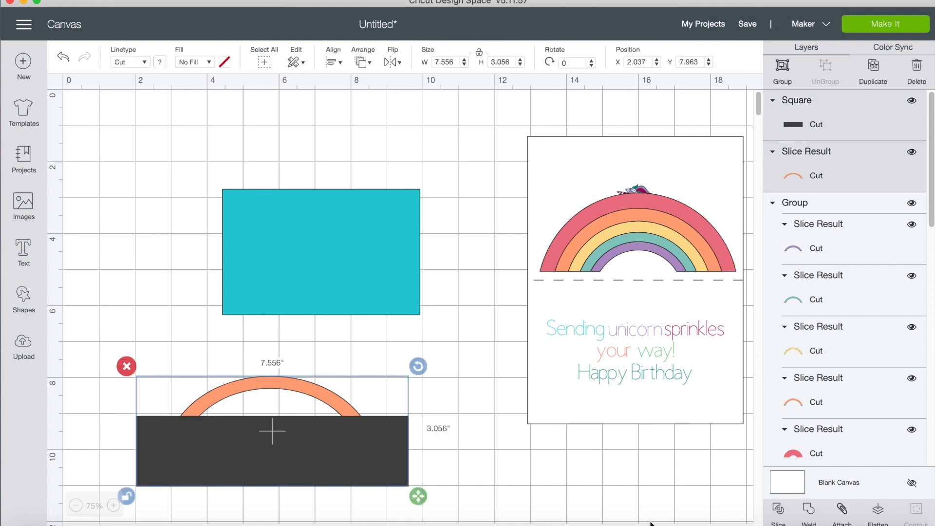
click(778, 510)
click(283, 437)
key(Delete)
click(371, 443)
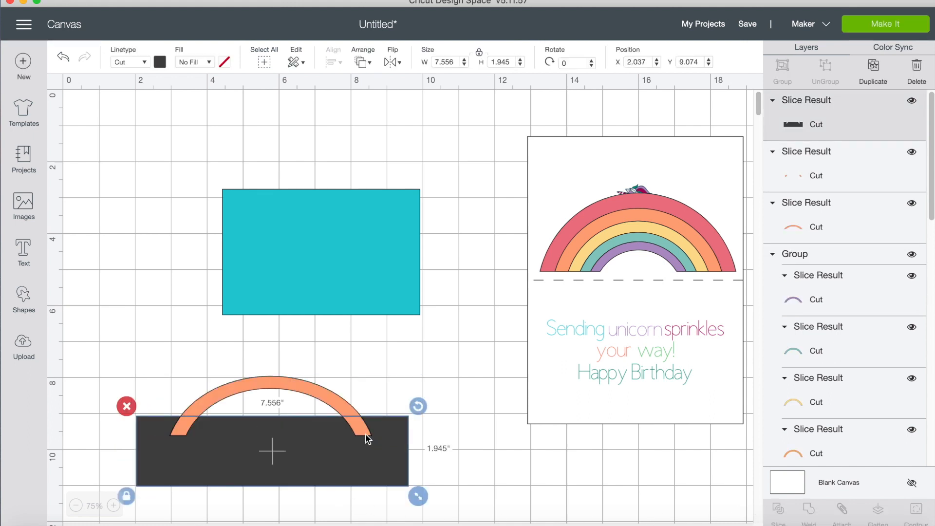
key(Delete)
click(358, 431)
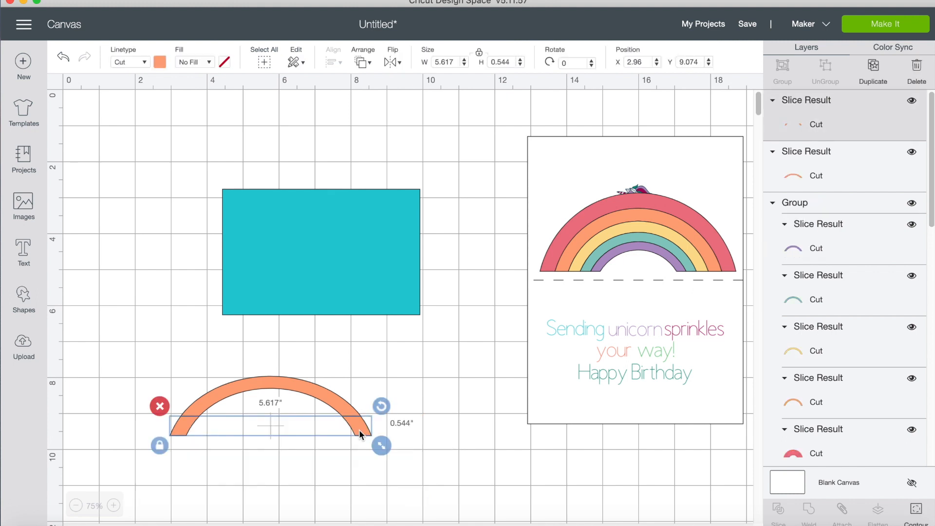
key(Delete)
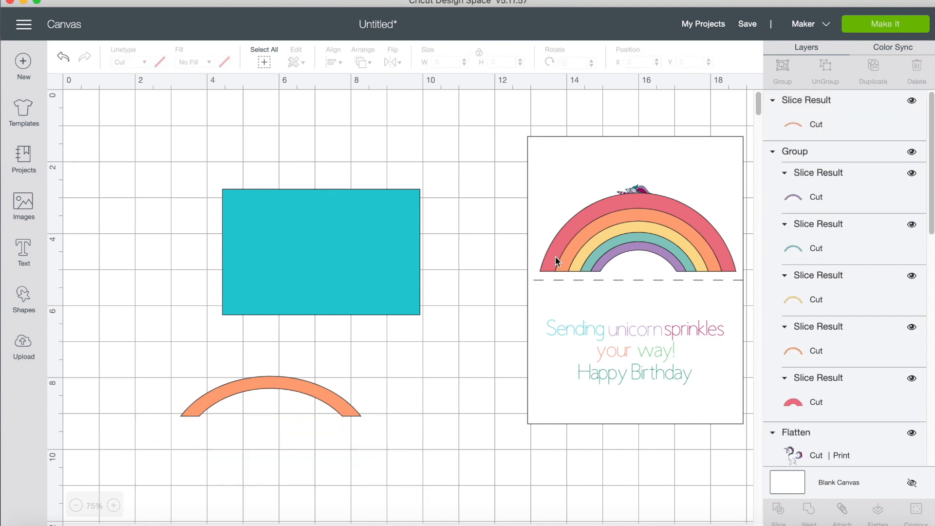
- Move the rainbow group back onto the turquoise panel's bottom edge and place the trimmed orange arc below the panel
drag(580, 251, 566, 245)
drag(626, 252, 340, 281)
drag(314, 392, 364, 239)
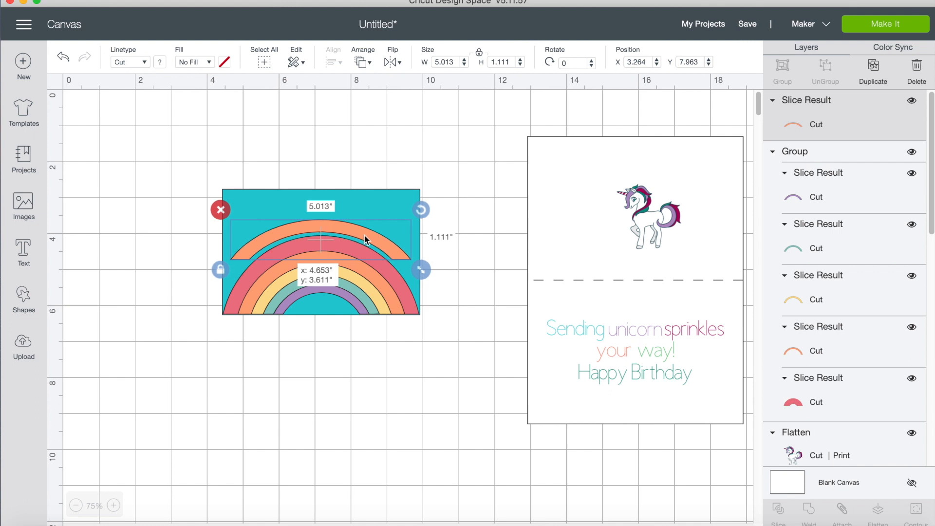
drag(363, 235, 326, 419)
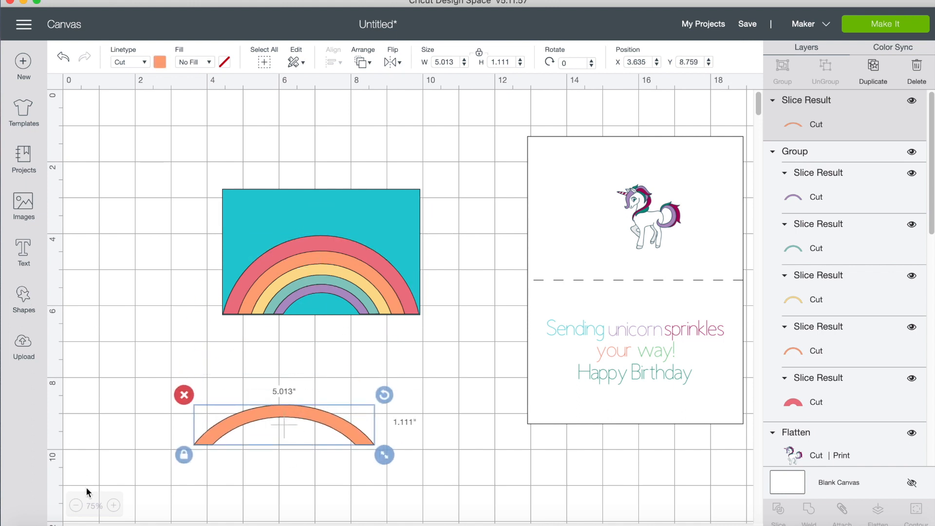
drag(255, 407, 245, 359)
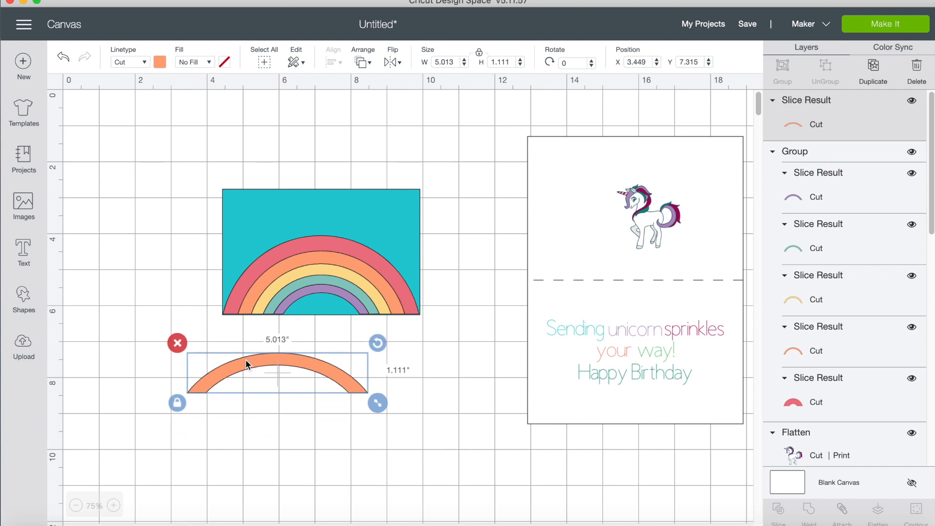
- Insert a circle, shrink it to about 0.41 inches and place it over the orange arc's left end
click(113, 505)
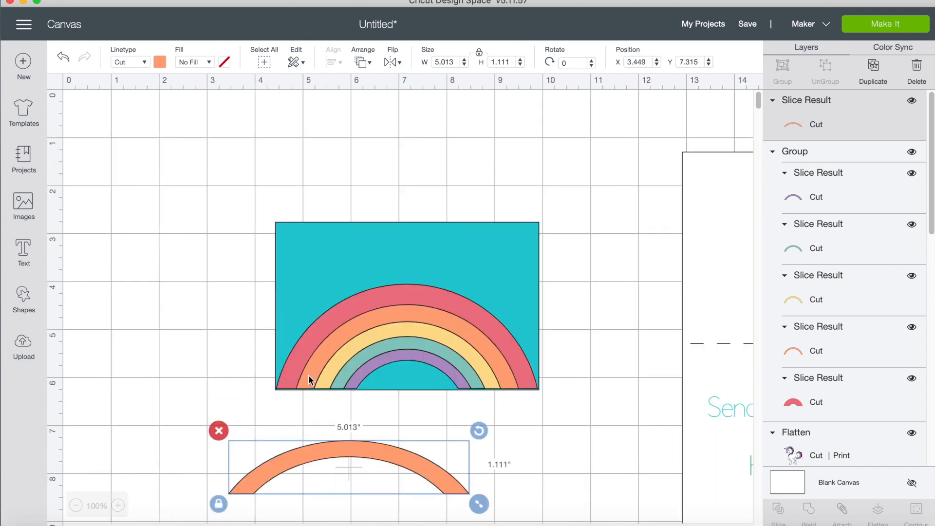
scroll(308, 375, down, 5)
click(118, 505)
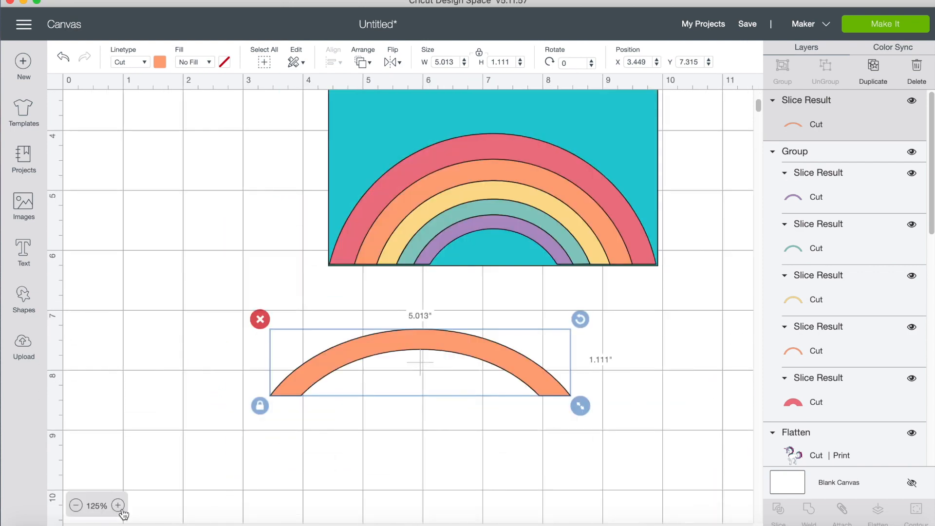
click(23, 297)
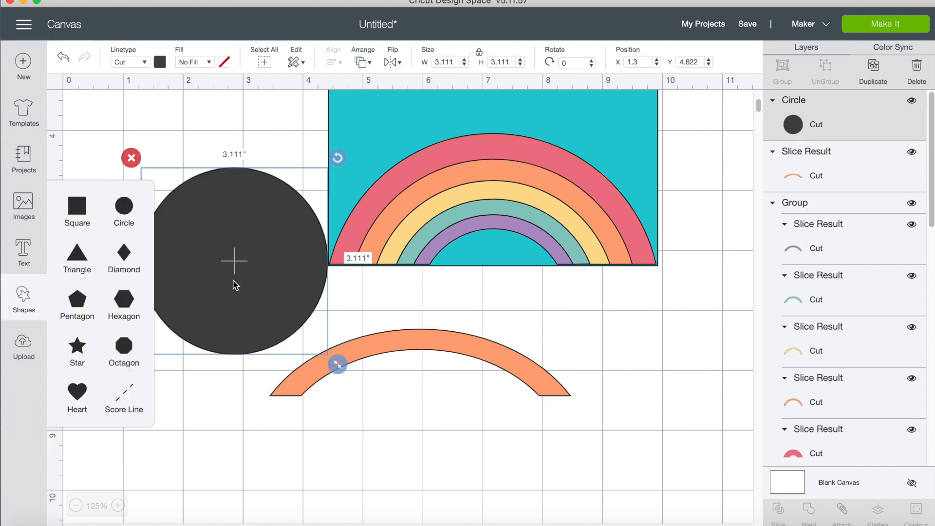
drag(337, 365, 186, 231)
drag(157, 186, 294, 397)
click(361, 429)
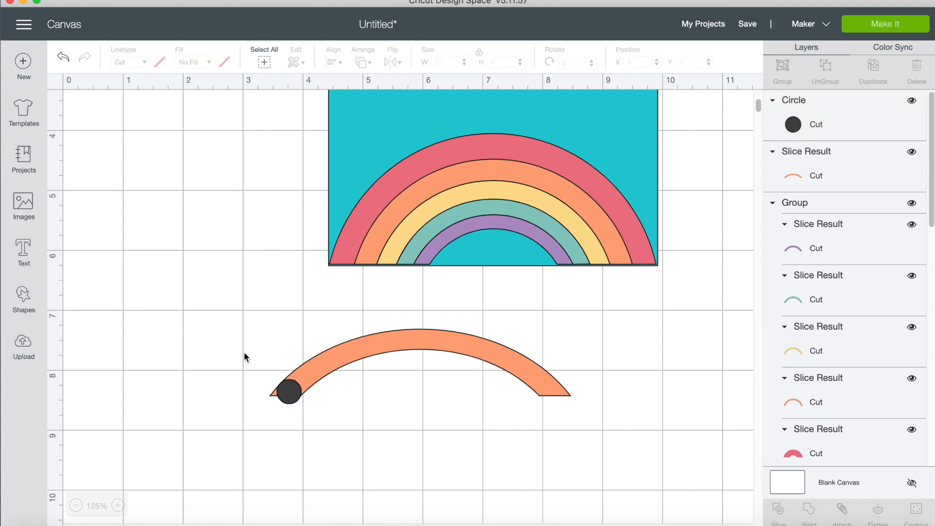
drag(291, 396, 304, 381)
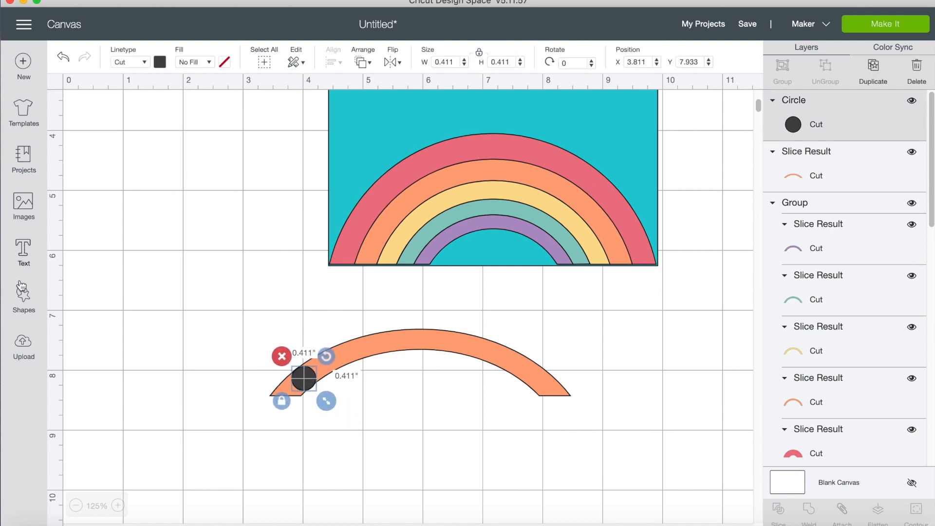
- Insert a triangle, shrink it to about 1.57 × 1.36 inches and place it over the orange arc's left end
click(23, 297)
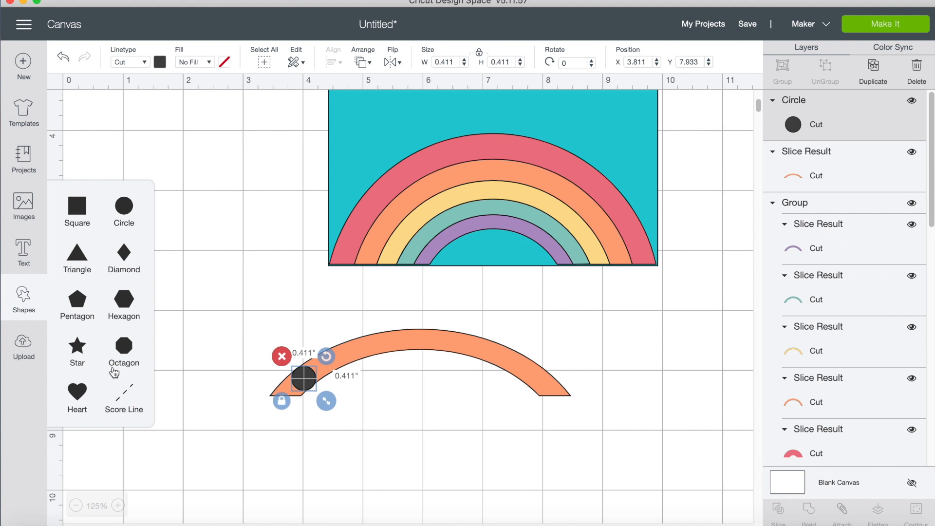
click(80, 256)
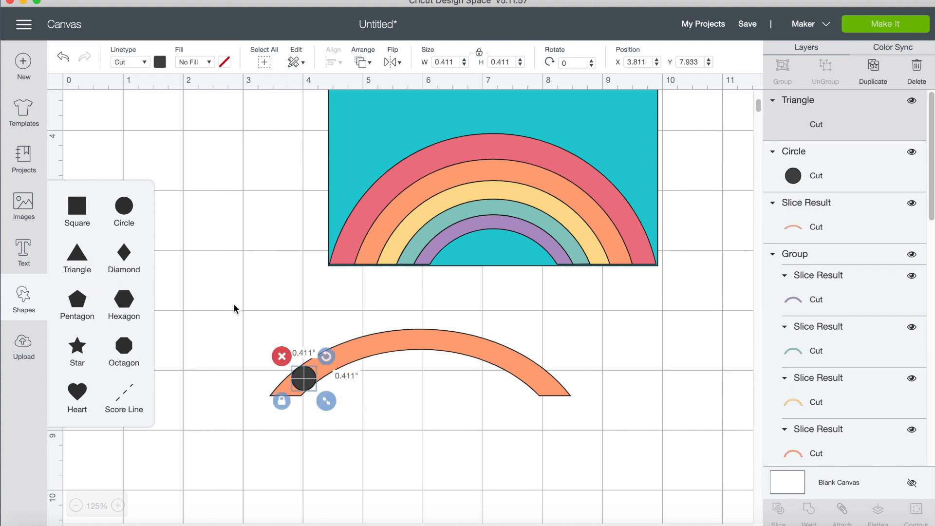
drag(396, 394, 301, 388)
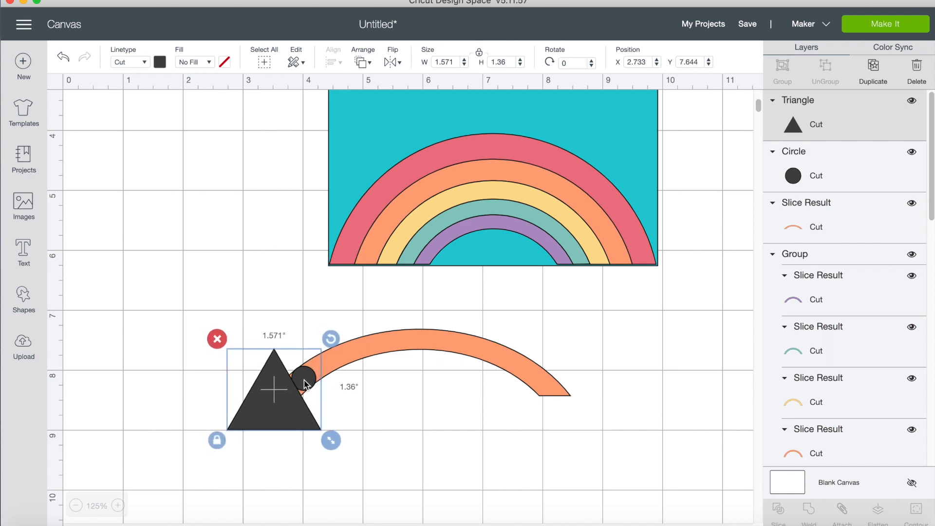
click(384, 402)
click(309, 375)
drag(253, 382, 237, 383)
- Nudge the triangle at the arc's left end and move the small circle below the arc's middle
drag(311, 378, 407, 438)
drag(258, 406, 272, 400)
drag(395, 448, 294, 395)
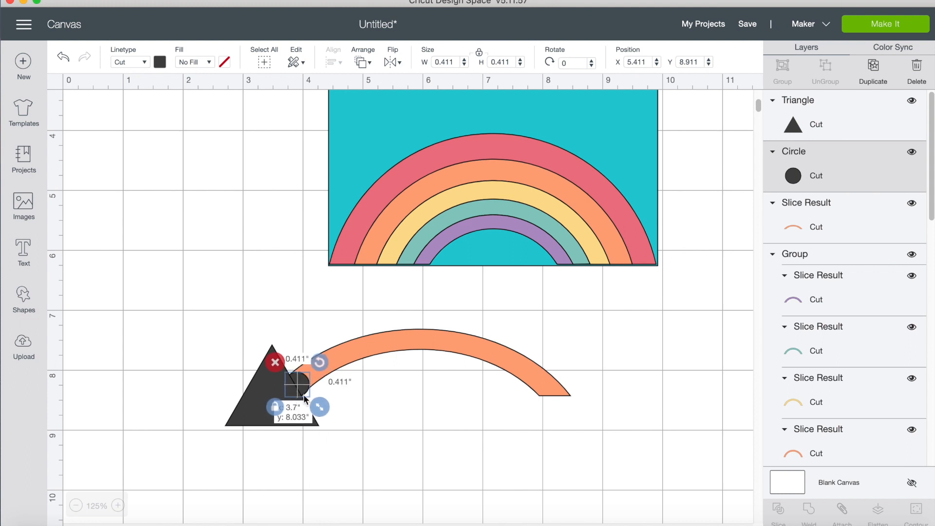
drag(303, 394, 416, 421)
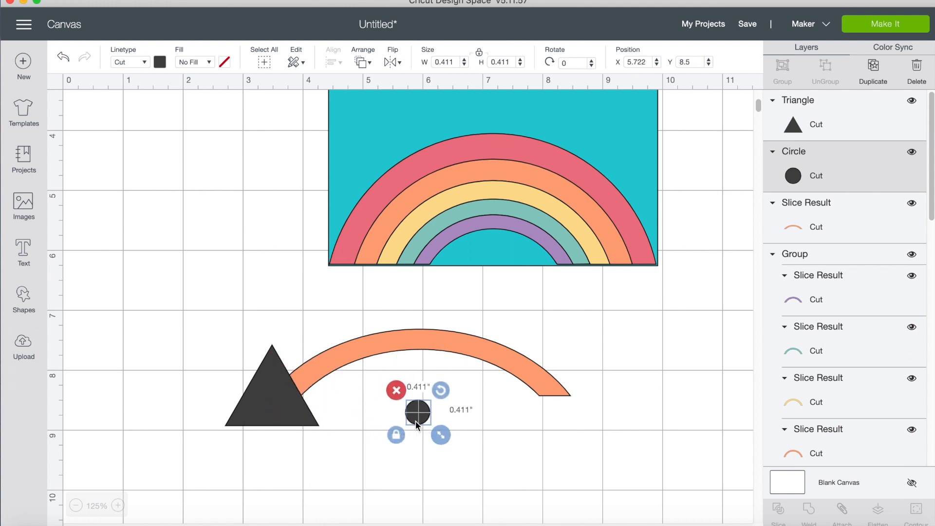
- Duplicate the triangle, place the copy over the arc's right end and align both triangles at the bottom
click(271, 416)
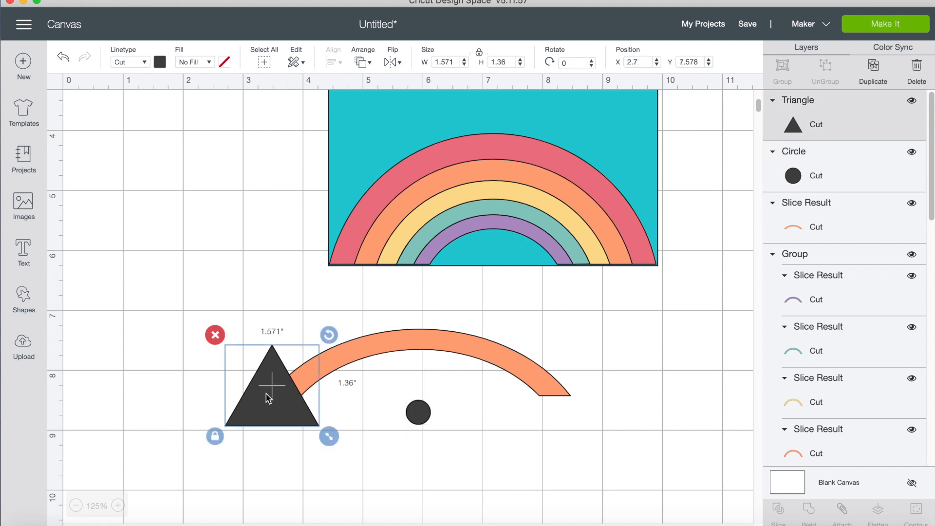
click(877, 66)
drag(301, 442, 559, 415)
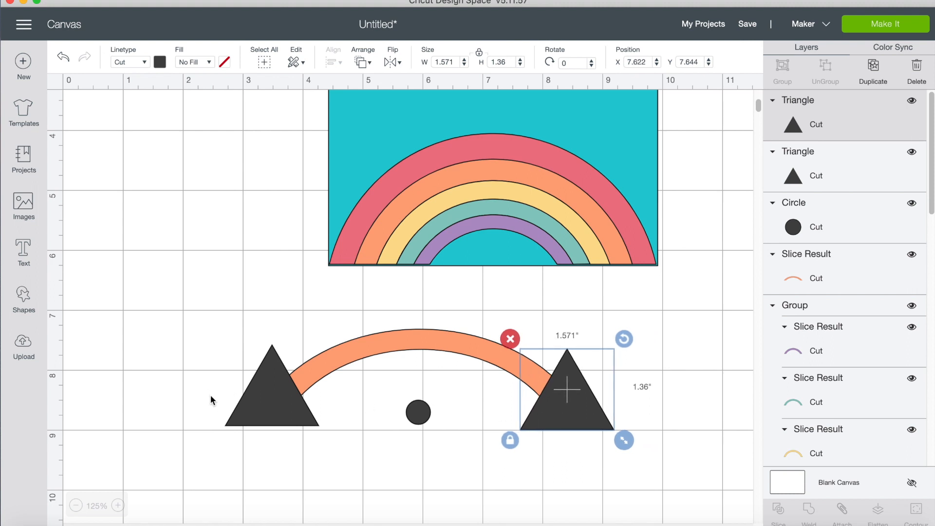
shift+click(247, 421)
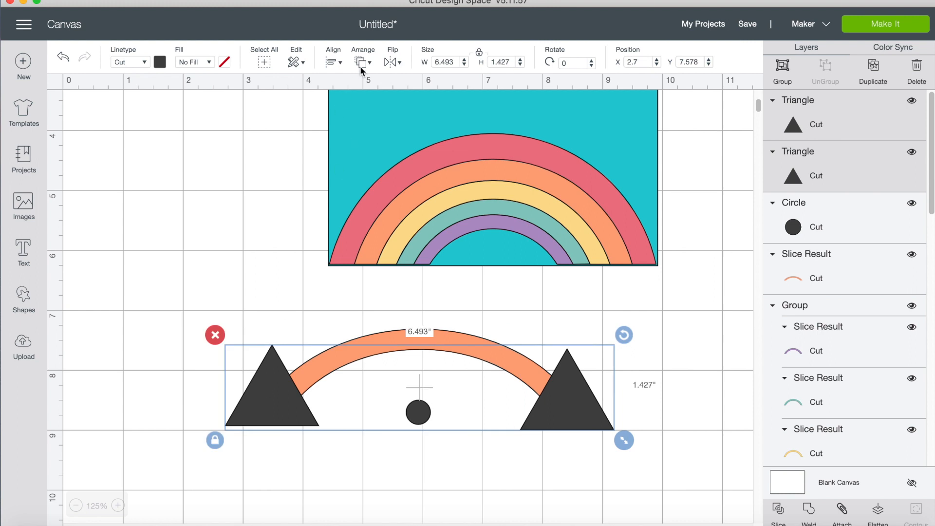
click(335, 63)
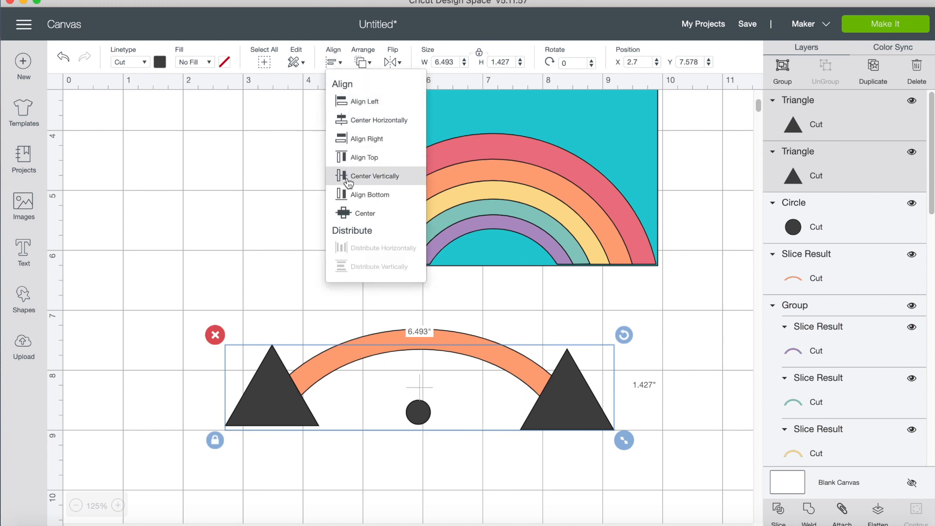
click(348, 194)
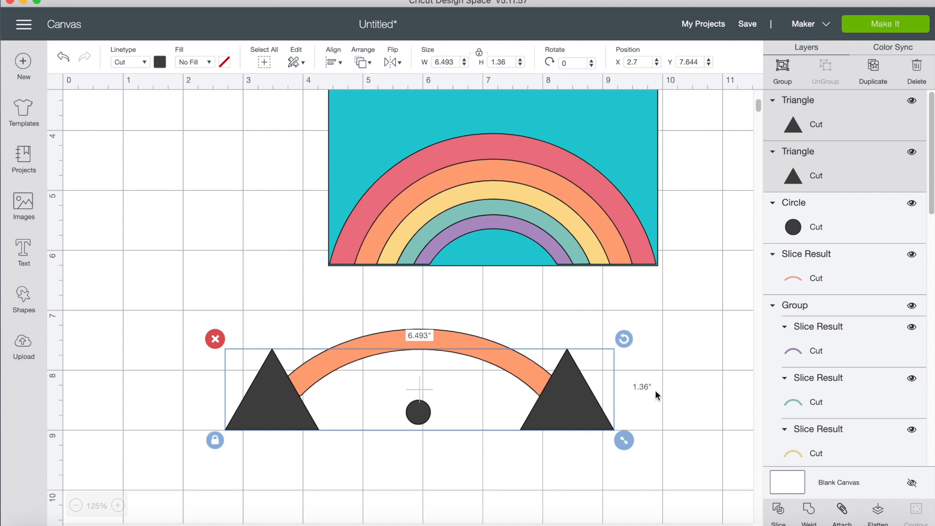
- Move the circle aside, slice the orange arc with the right triangle and delete the triangle and cut-off pieces
click(670, 388)
drag(431, 413, 670, 347)
click(657, 460)
drag(553, 480, 537, 337)
click(779, 509)
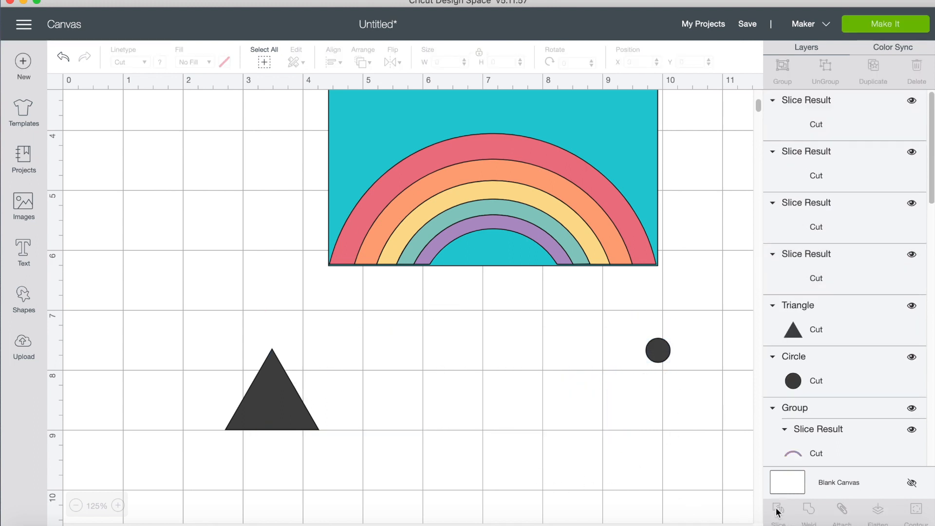
click(568, 406)
key(Delete)
click(561, 393)
key(Delete)
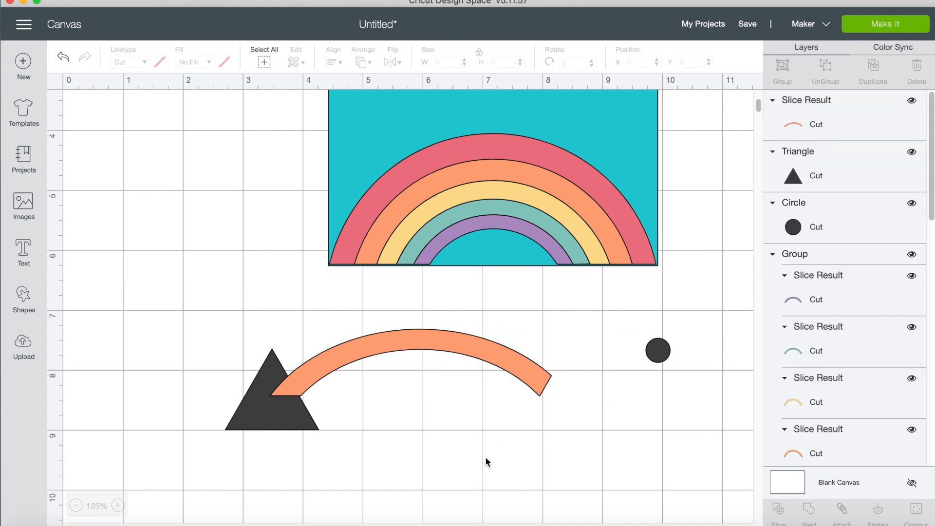
- Slice the orange arc with the left triangle and delete the cut-off tip and triangle pieces
drag(203, 346, 350, 425)
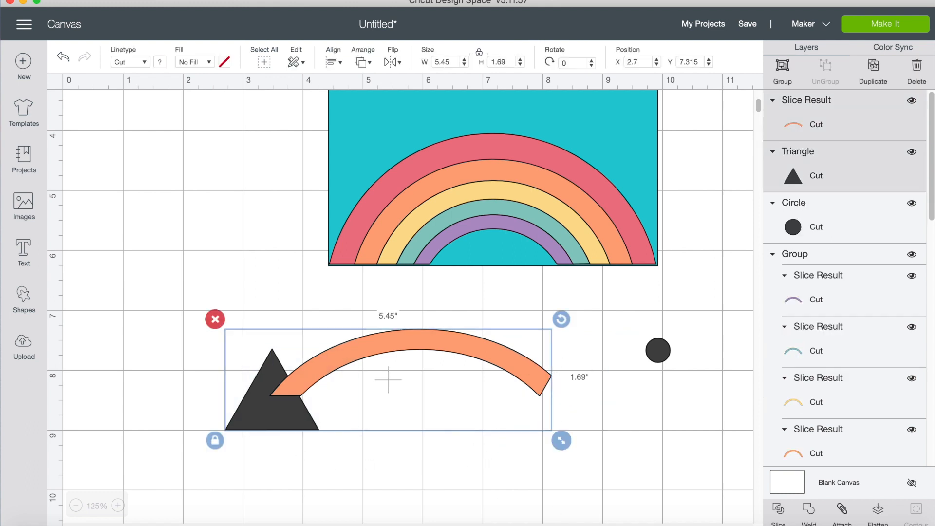
click(779, 508)
click(285, 394)
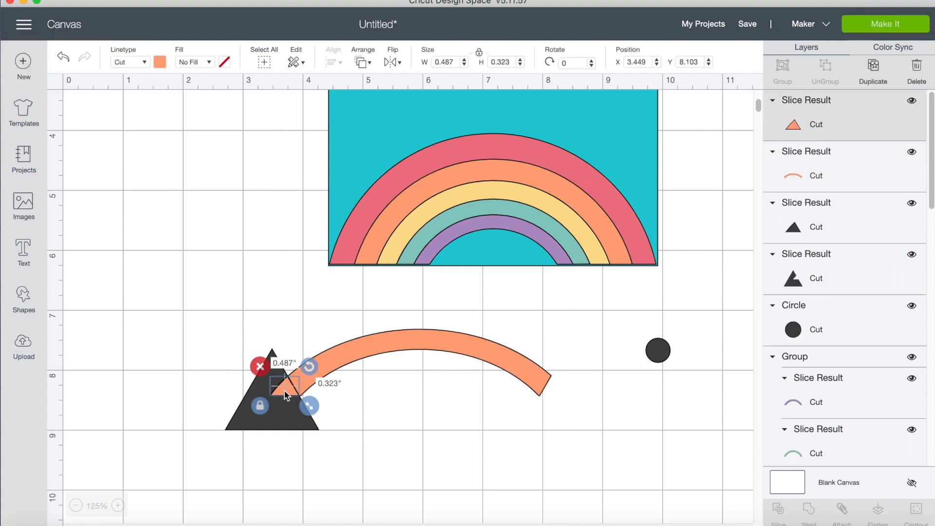
key(Delete)
click(284, 393)
key(Delete)
click(286, 395)
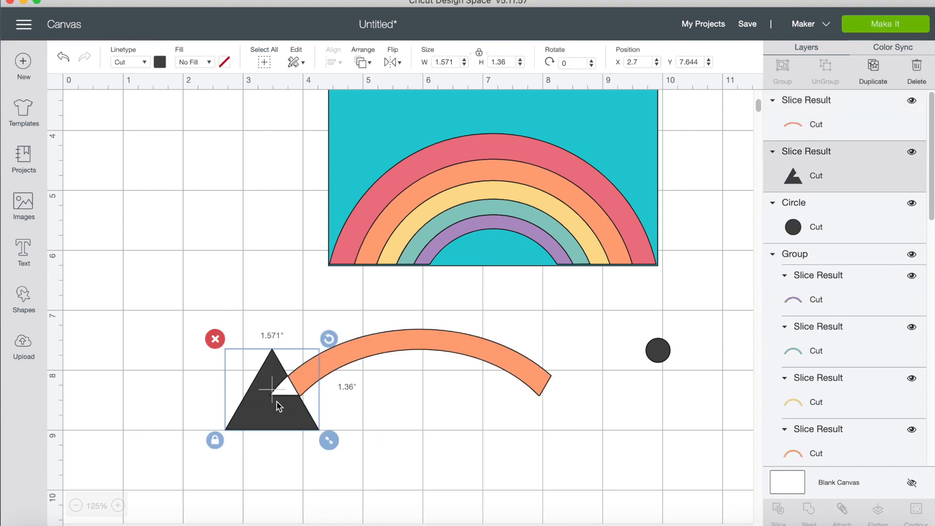
key(Delete)
- Place the circle over the arc's left cut end and resize it to about 0.4 inches
drag(661, 355, 291, 385)
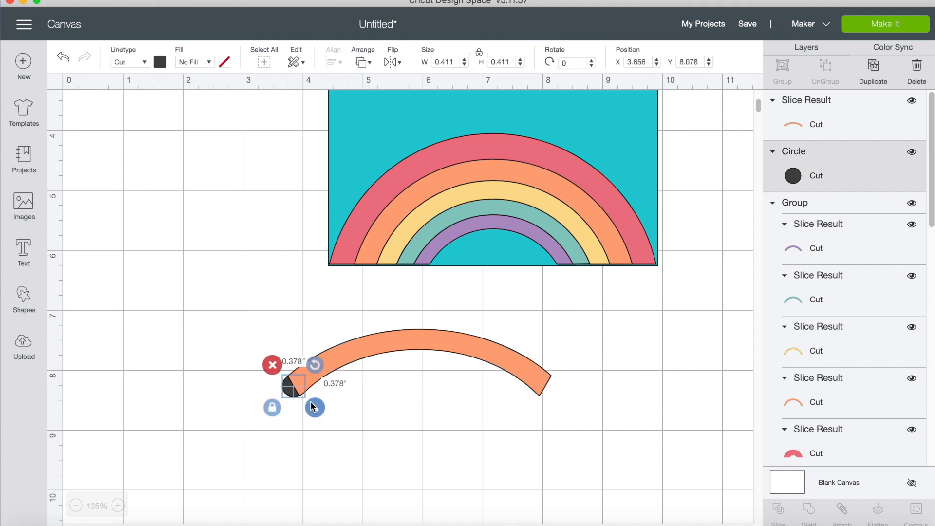
click(403, 411)
scroll(211, 400, up, 2)
scroll(211, 399, down, 5)
click(380, 343)
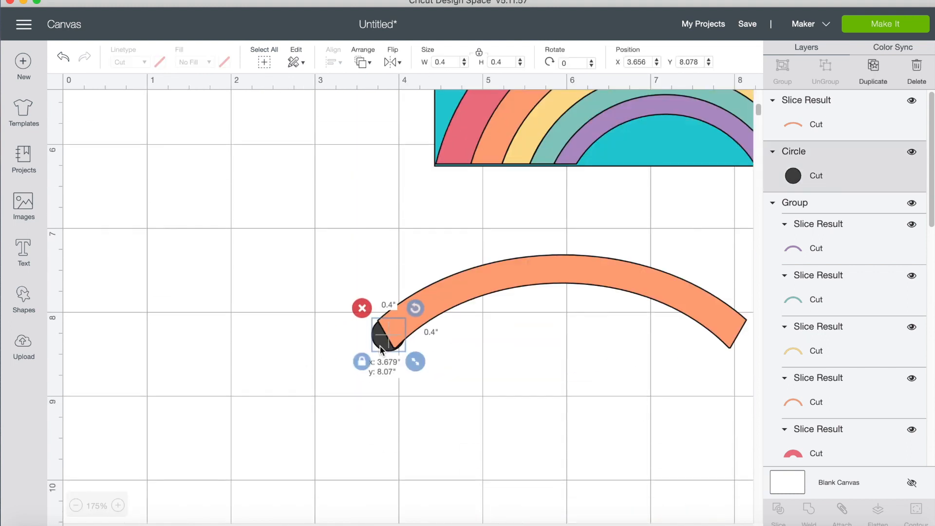
click(440, 365)
click(392, 340)
click(379, 336)
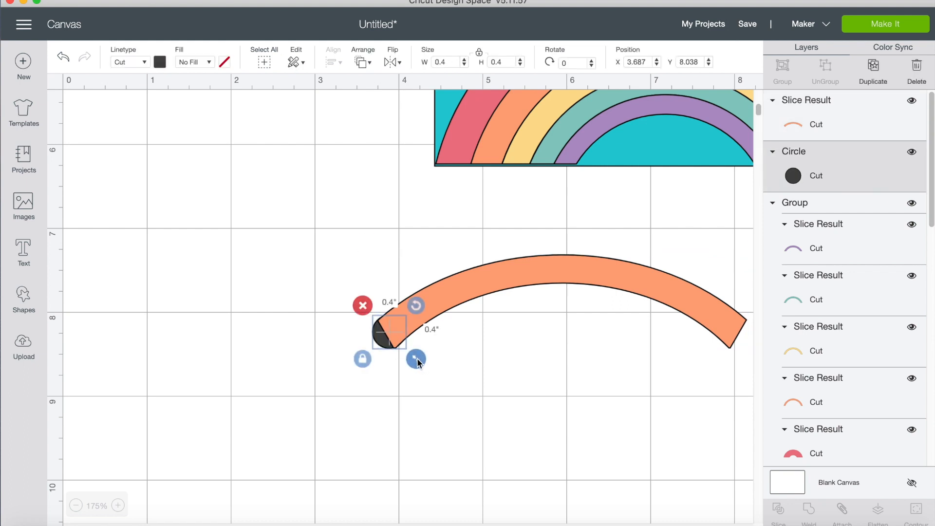
- Fine-tune the circle's fit on the arc's left end and bring it in front of the arc
drag(416, 358, 384, 331)
click(388, 346)
click(380, 336)
right_click(380, 336)
click(428, 383)
click(400, 334)
- Duplicate the circle and place the copy over the arc's right cut end
click(873, 71)
drag(74, 525, 82, 525)
drag(173, 377, 514, 359)
drag(499, 343, 497, 341)
- Weld the orange arc and both end circles into one round-ended strip
drag(574, 361, 97, 298)
drag(574, 361, 94, 298)
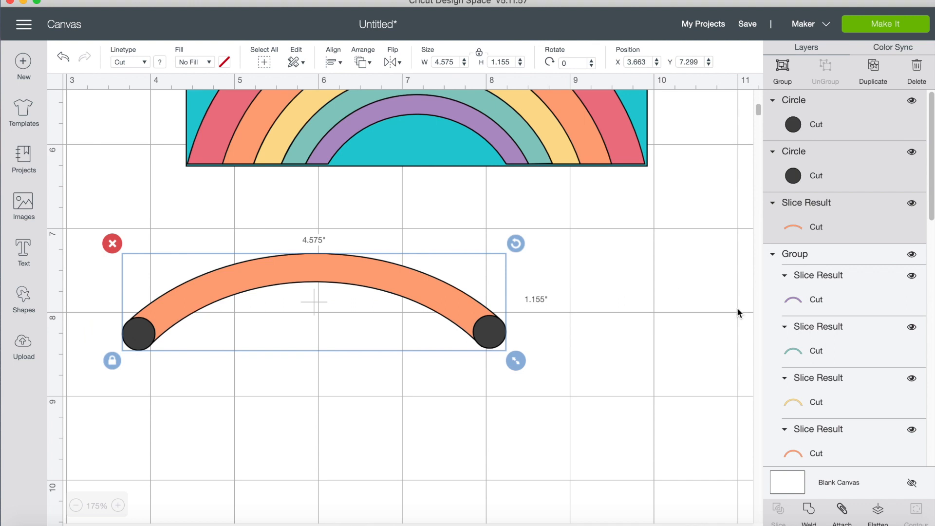
click(809, 510)
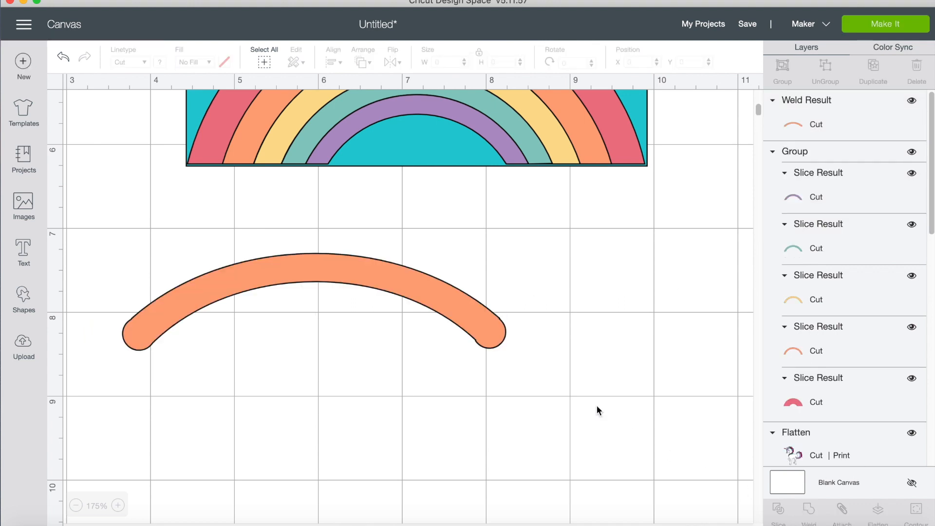
- Move the welded arc onto the turquoise panel above the rainbow and center it horizontally with the panel
scroll(572, 317, up, 3)
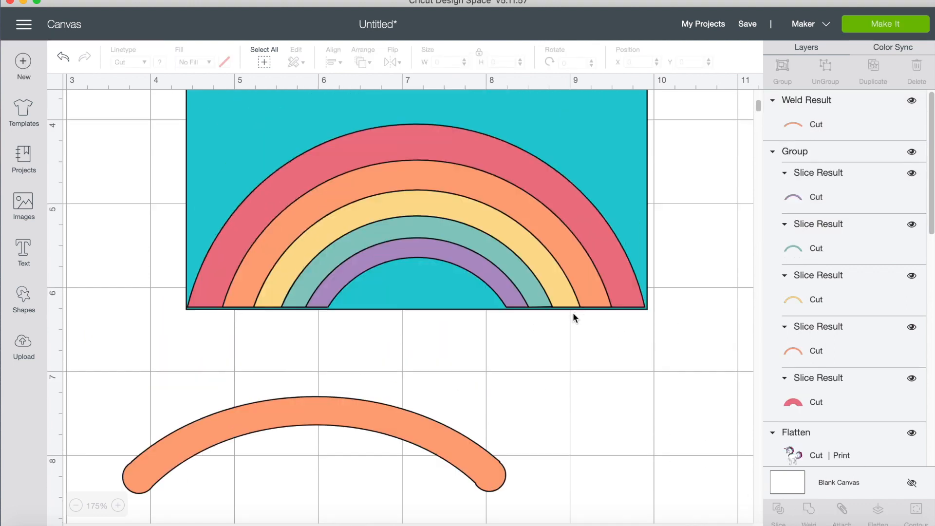
scroll(563, 340, up, 1)
drag(407, 475, 511, 159)
scroll(543, 250, up, 2)
click(691, 257)
drag(687, 251, 505, 247)
click(334, 62)
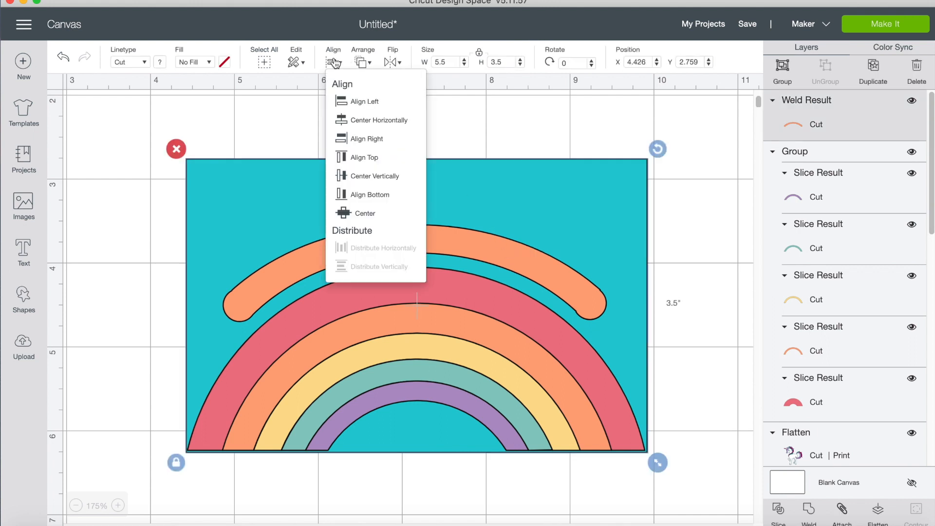
click(341, 119)
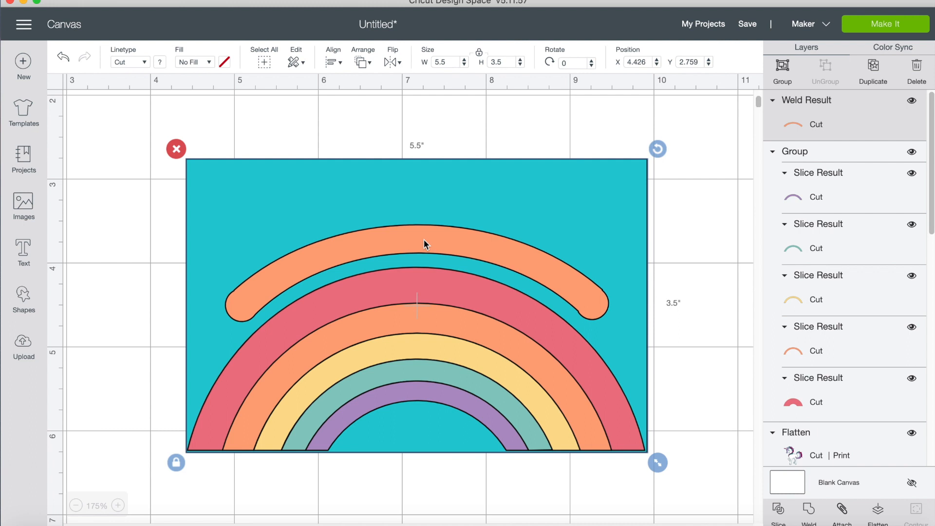
- Nudge the rainbow group down to the panel's bottom edge and set the welded arc's Y position to 3.645 inches
click(671, 350)
click(560, 372)
drag(452, 334, 452, 335)
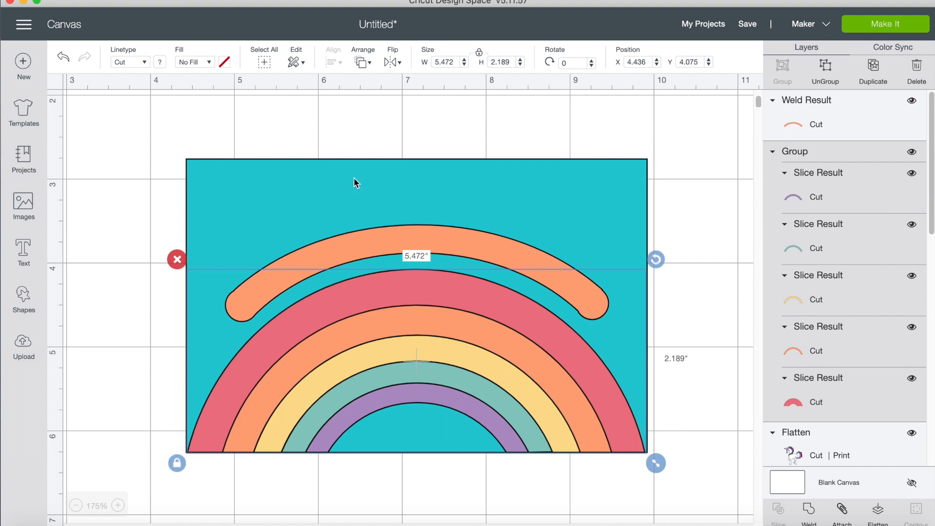
click(501, 252)
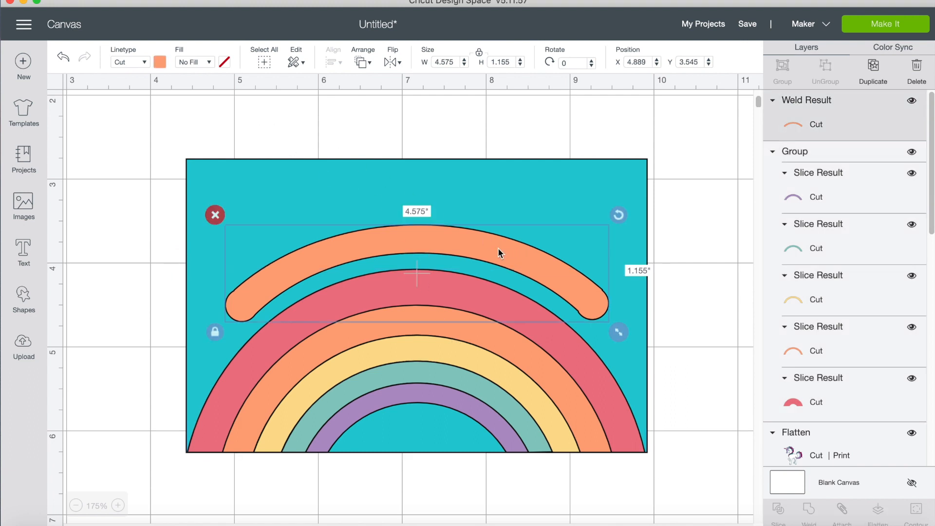
click(709, 60)
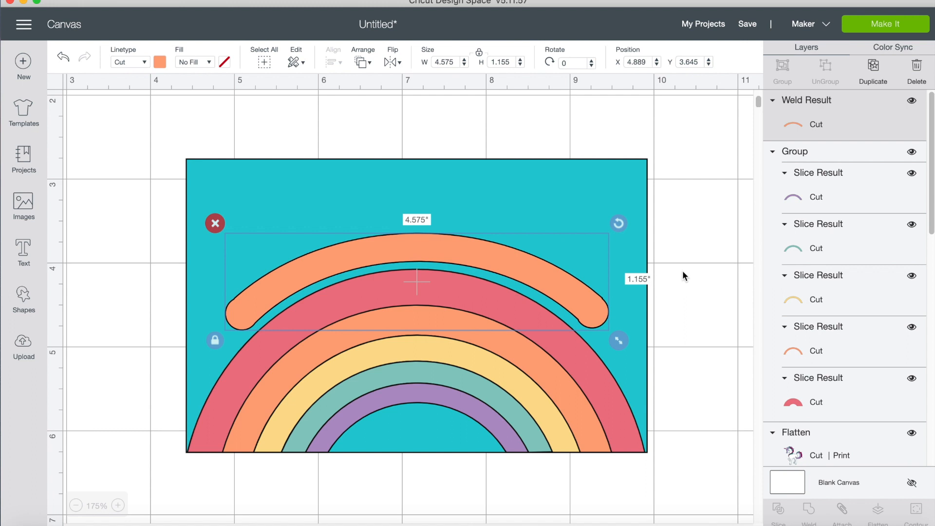
- Move the rainbow group down off the arc, slice the turquoise panel with the welded arc and delete the arc pieces
click(690, 321)
drag(511, 374, 540, 520)
drag(705, 322, 544, 296)
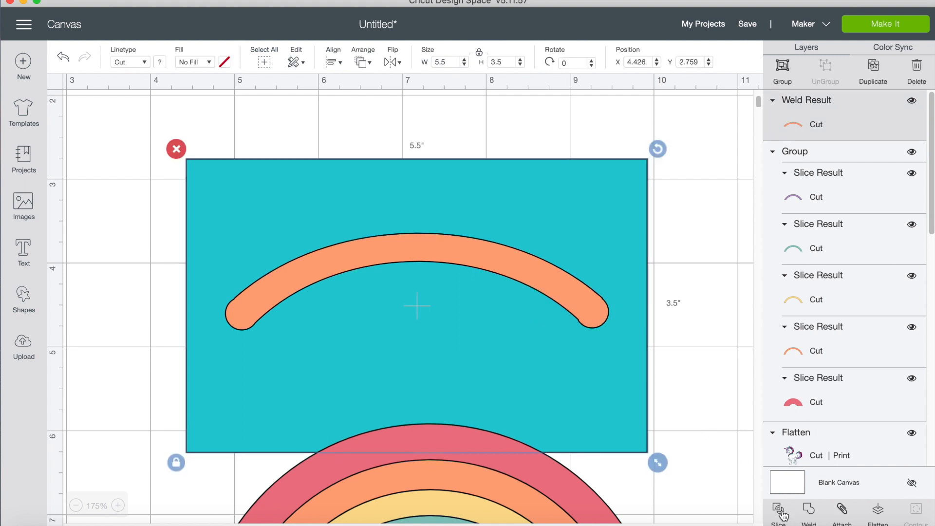
click(778, 511)
click(462, 256)
key(Delete)
click(462, 256)
key(Delete)
- Move the rainbow group back to the panel's bottom edge and send the slotted turquoise panel to the back
drag(486, 472, 475, 314)
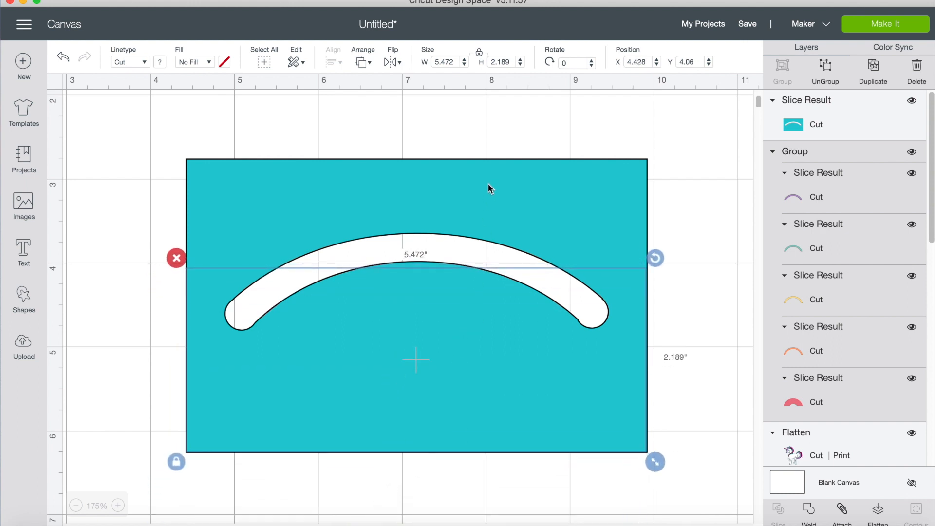
right_click(488, 184)
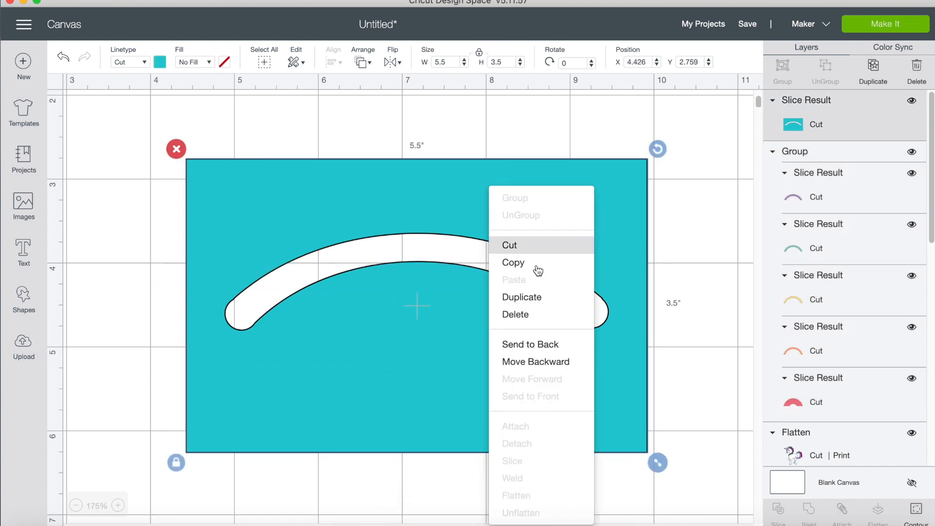
click(530, 344)
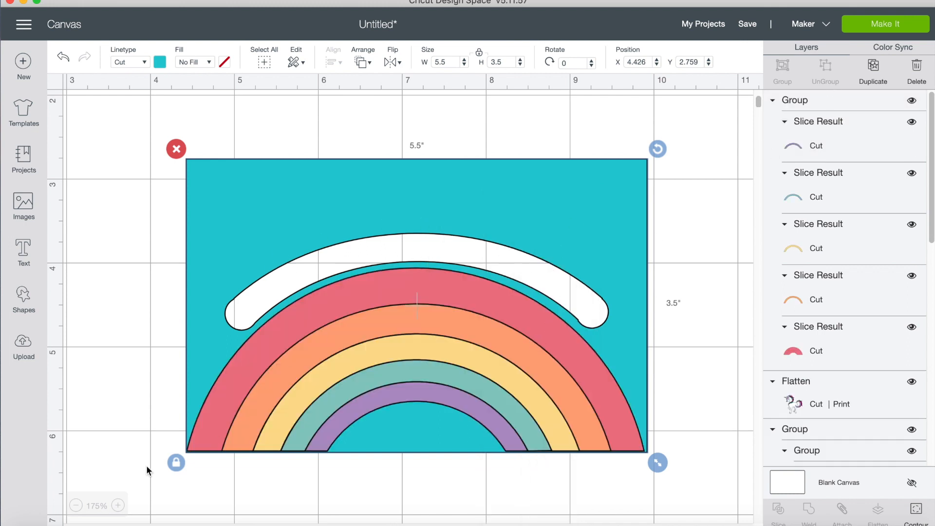
- Move the rainbow group off the slotted turquoise panel to the empty canvas area below it
click(76, 505)
click(75, 505)
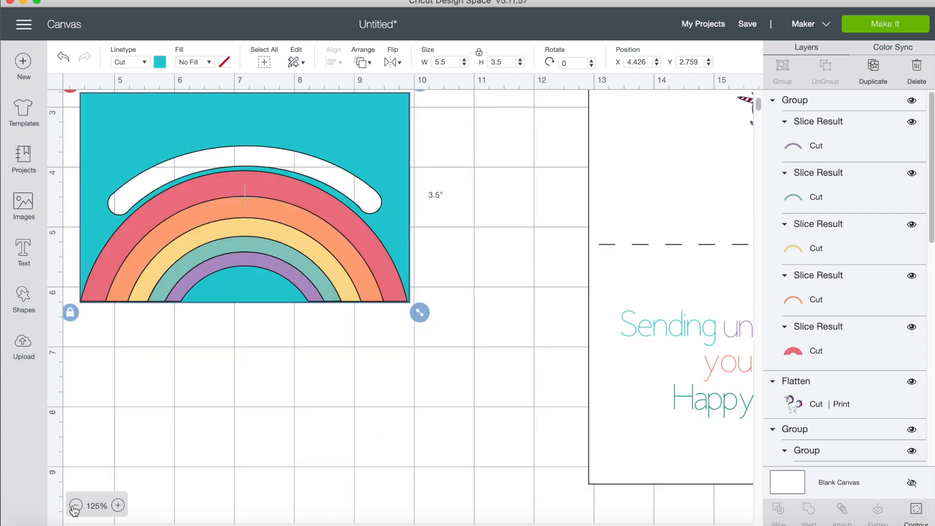
click(75, 505)
click(76, 505)
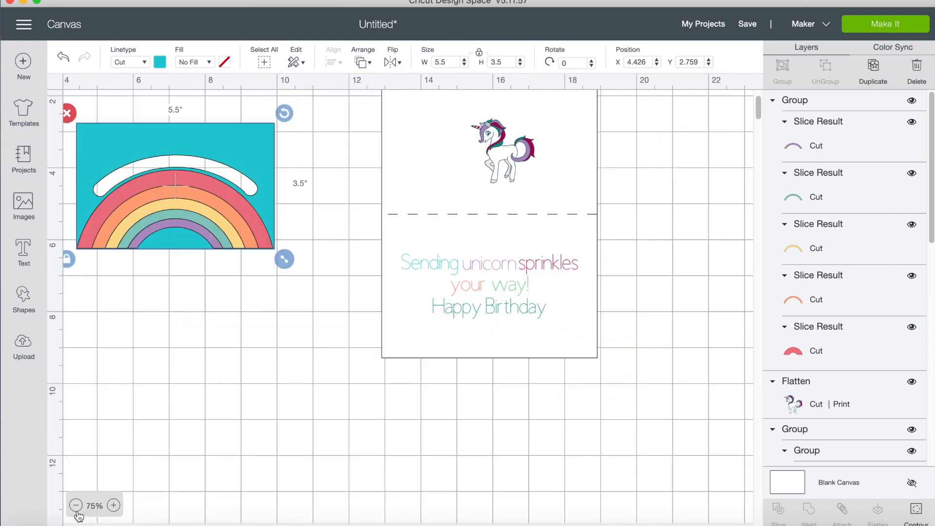
click(76, 510)
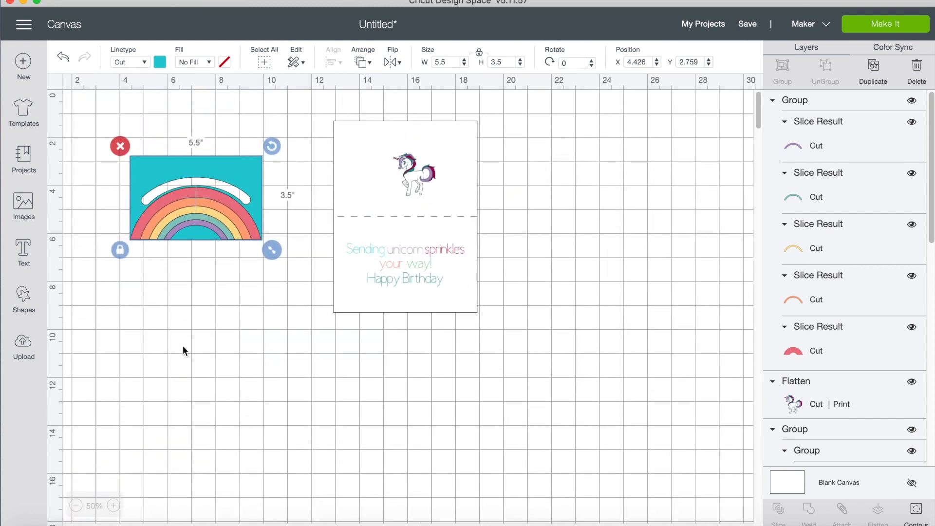
drag(200, 203, 223, 338)
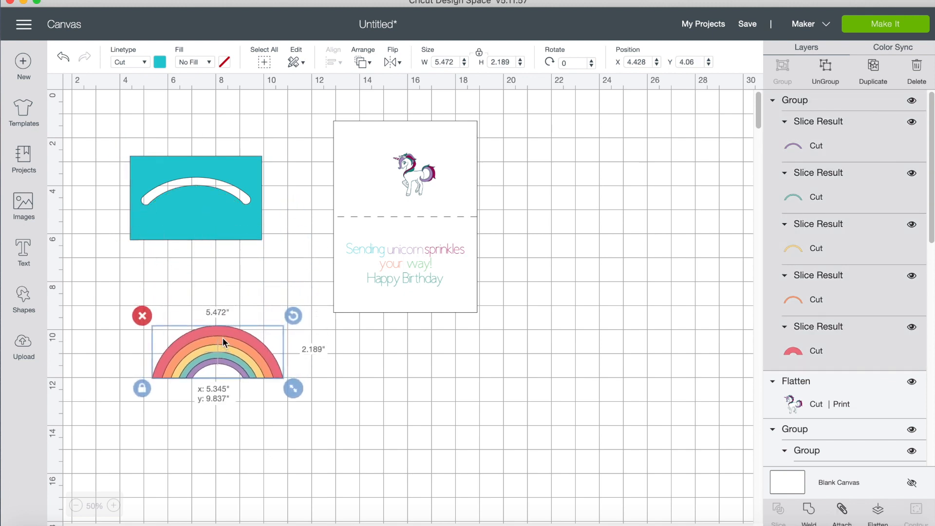
- Duplicate the slotted turquoise panel and change the copy's material color to white
drag(182, 164, 205, 169)
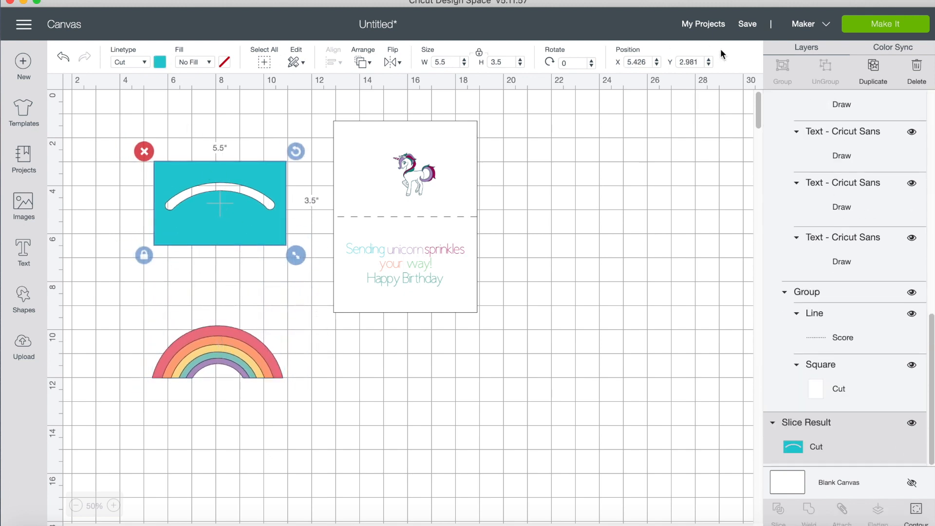
click(873, 72)
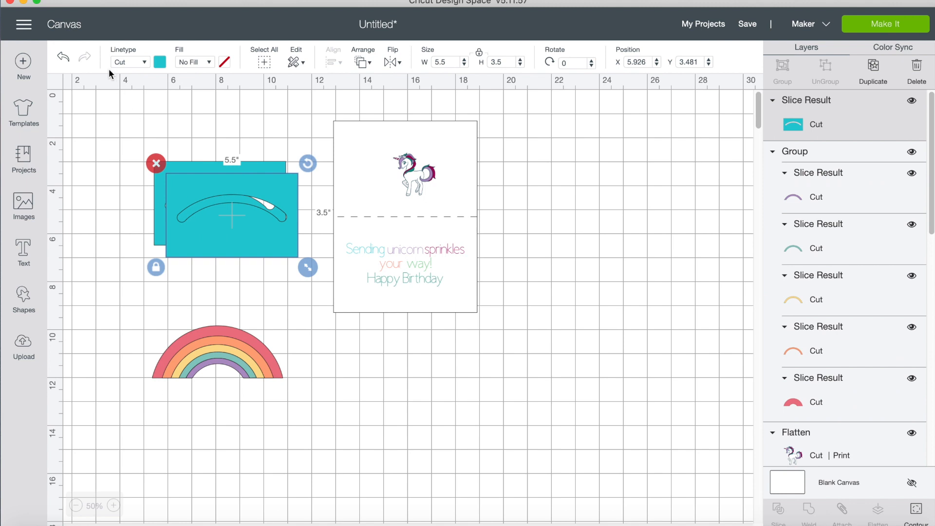
click(160, 62)
click(174, 109)
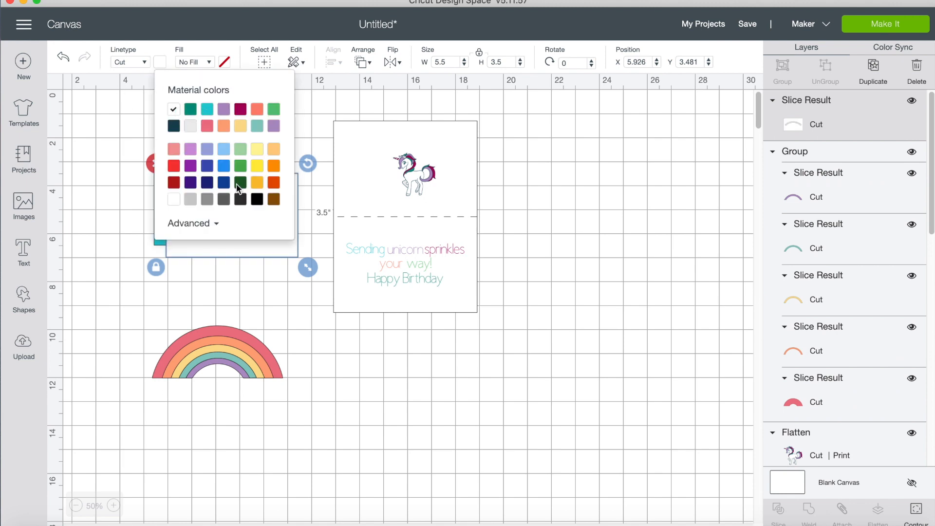
click(262, 296)
- Move the white slotted panel beside the card's upper half and the turquoise slotted panel directly beneath the white one
drag(246, 240, 550, 188)
drag(261, 227, 561, 290)
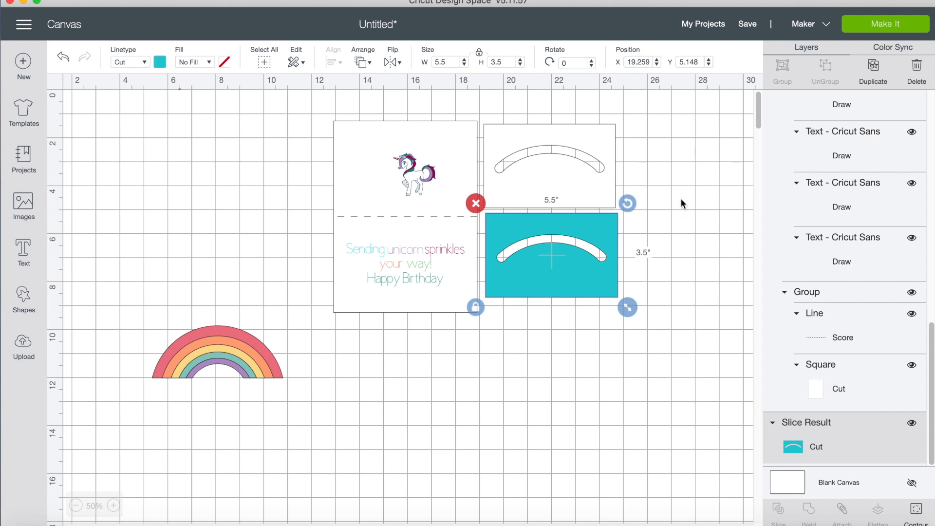
click(306, 269)
- Search the image library for "cloud" and insert the light teal, gray and dark green flat-bottomed clouds
click(24, 298)
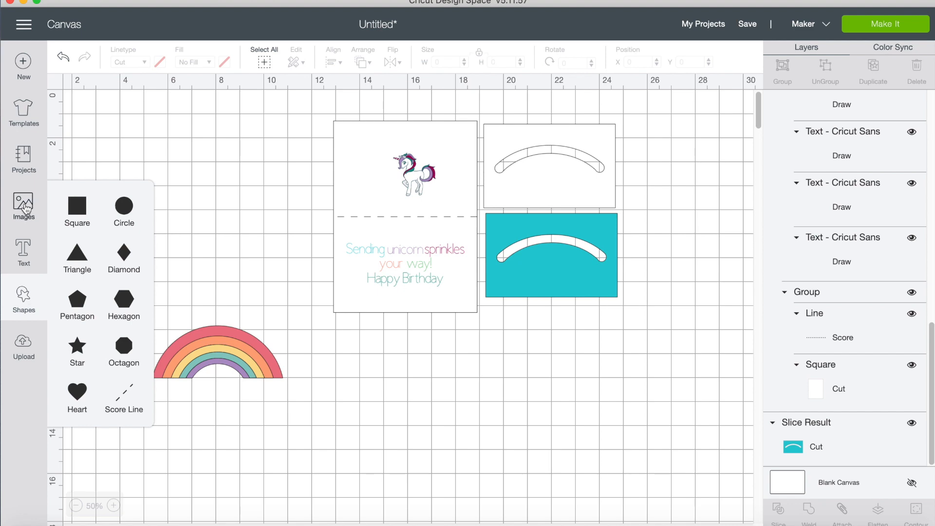
click(23, 205)
text(cloud)
scroll(463, 211, down, 10)
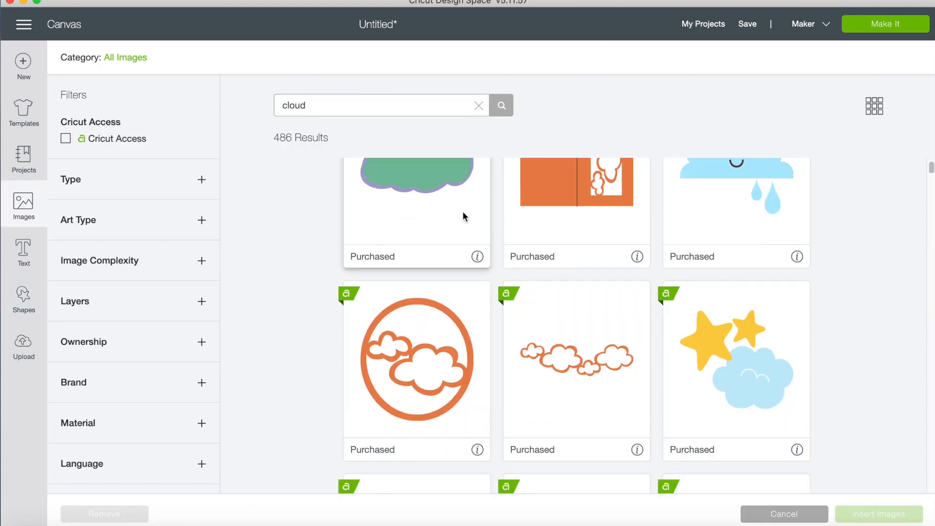
click(706, 217)
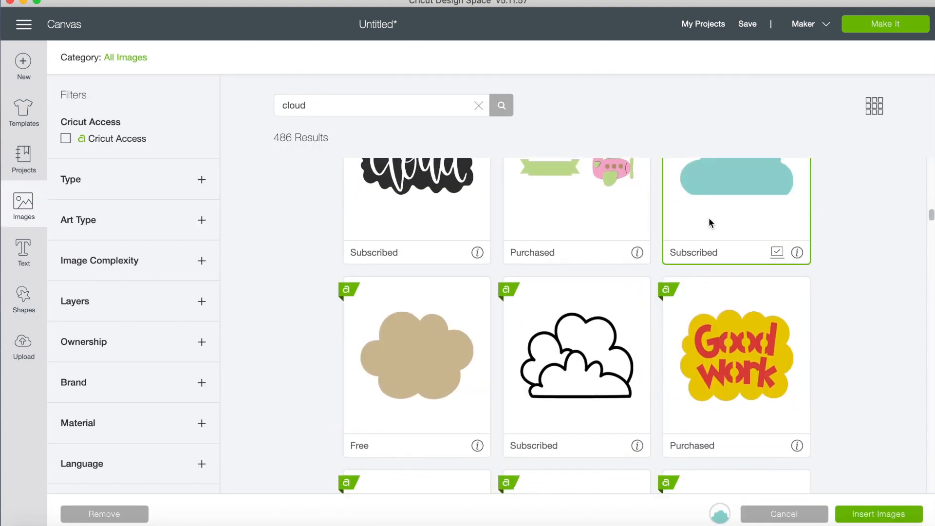
scroll(682, 244, down, 5)
click(586, 289)
scroll(536, 341, down, 2)
click(452, 381)
scroll(461, 361, down, 10)
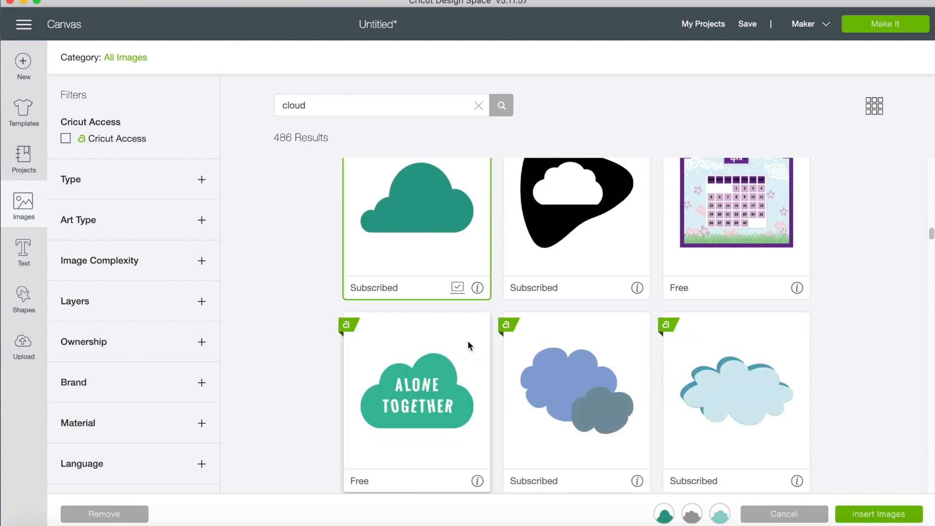
click(877, 514)
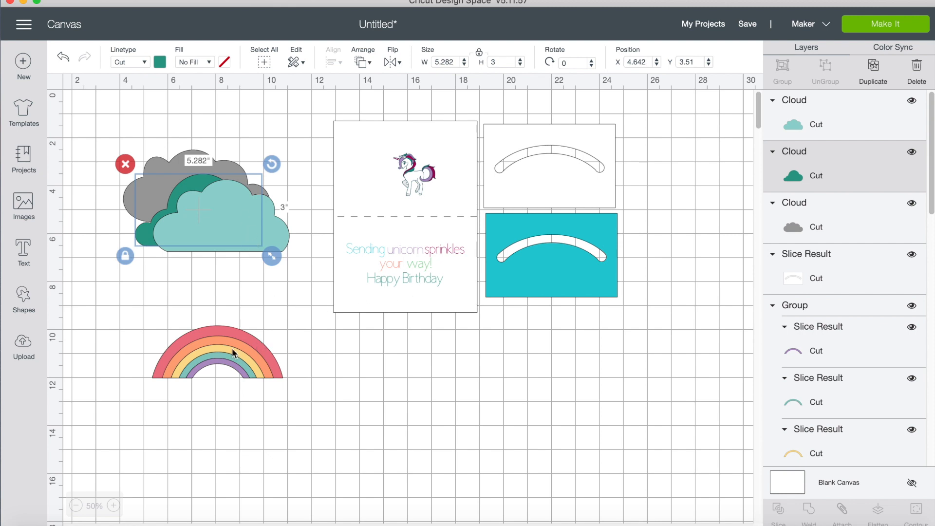
- Move the rainbow group onto the turquoise panel, aligned with the panel's bottom edge below the curved slot
click(554, 290)
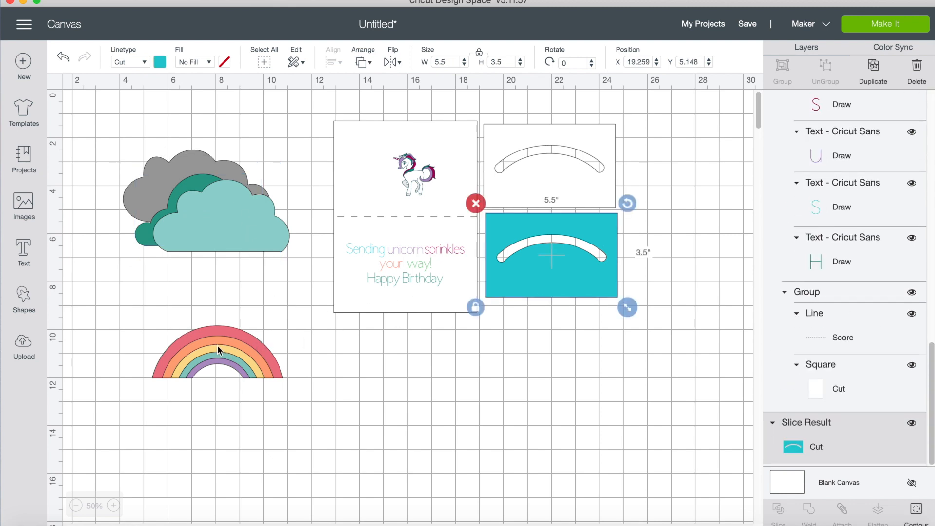
drag(218, 346, 557, 267)
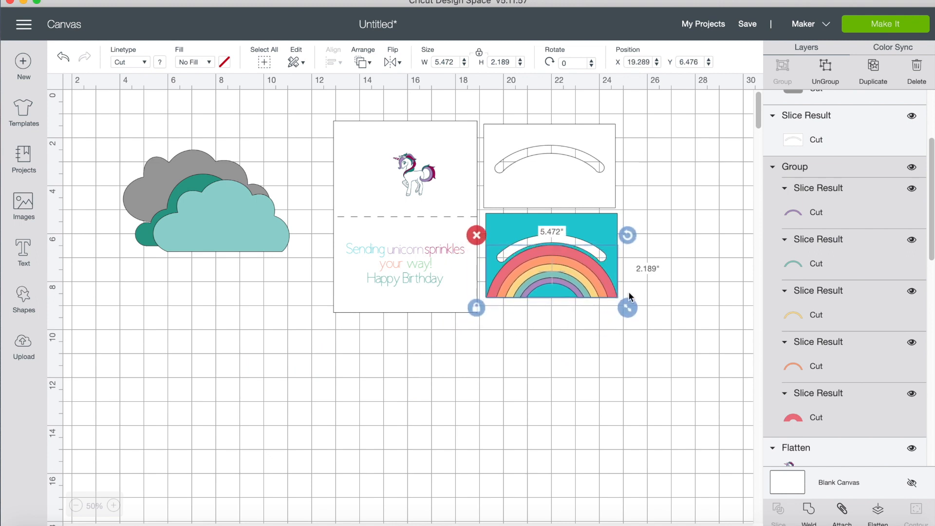
click(666, 339)
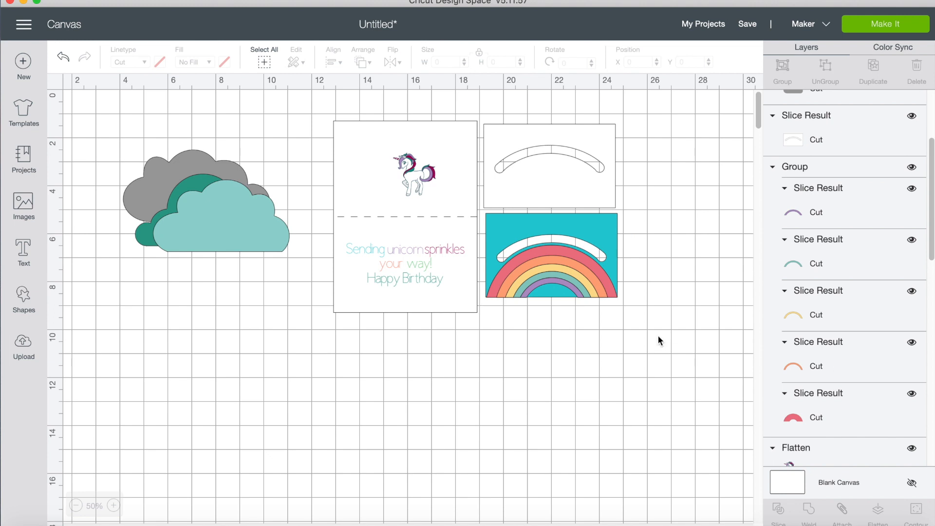
- Move the unicorn off the card to the empty canvas area below the clouds
click(113, 505)
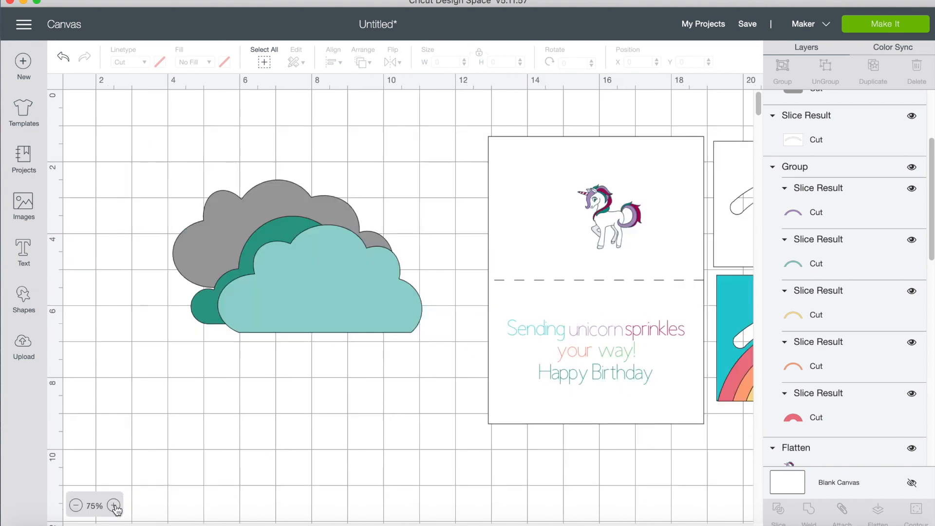
scroll(238, 319, right, 6)
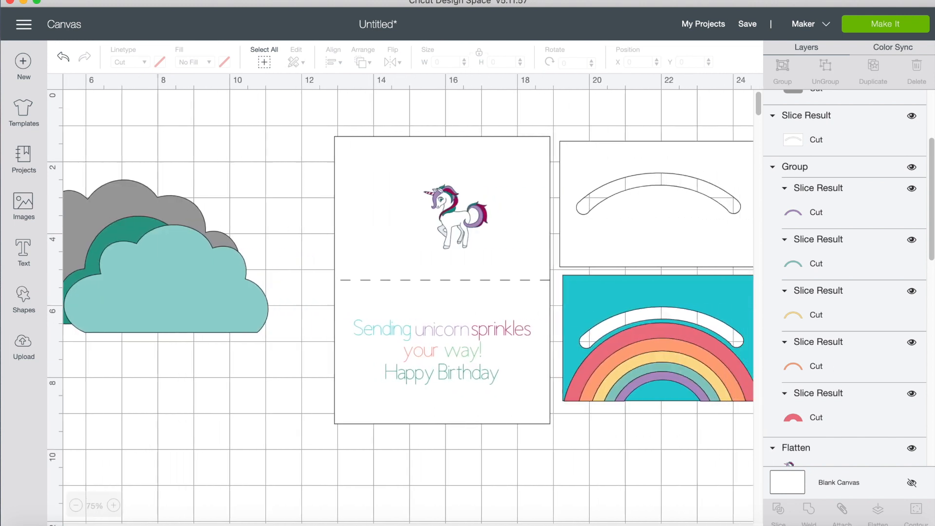
drag(451, 227, 231, 407)
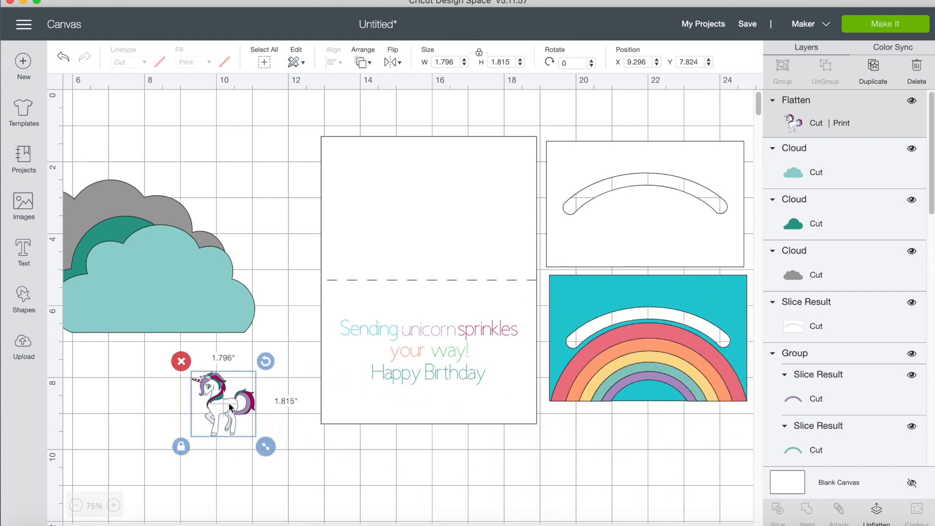
- Move the three clouds below the turquoise panel, shrink them together to about 2.976 x 1.725 inches and color them white
drag(145, 150, 126, 295)
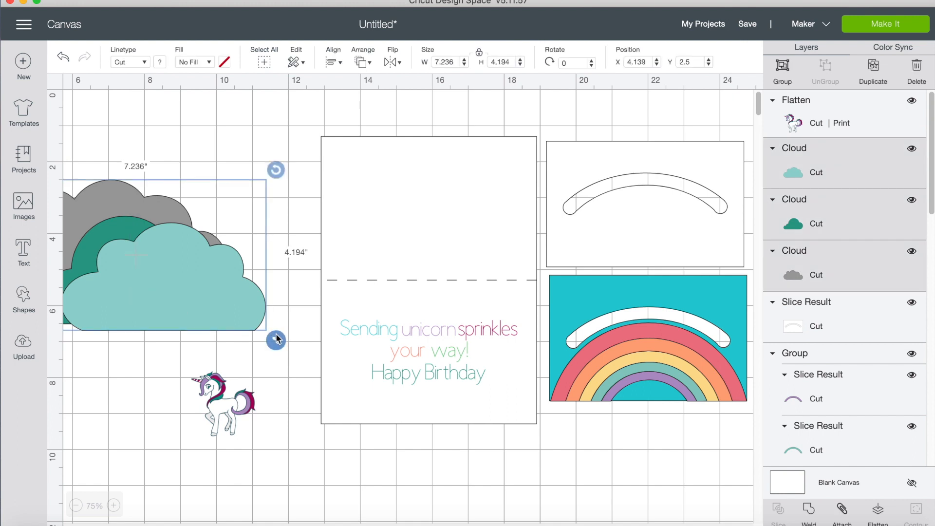
drag(275, 337, 647, 484)
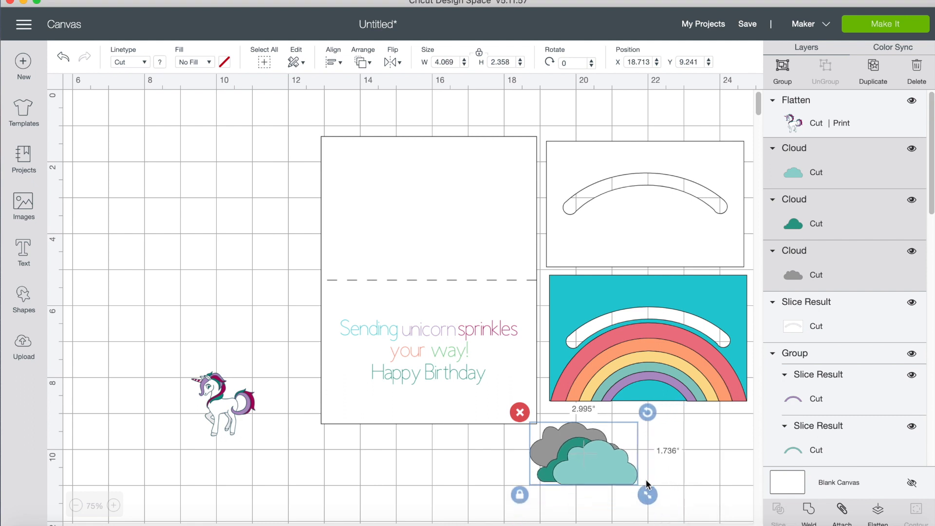
click(158, 63)
click(190, 110)
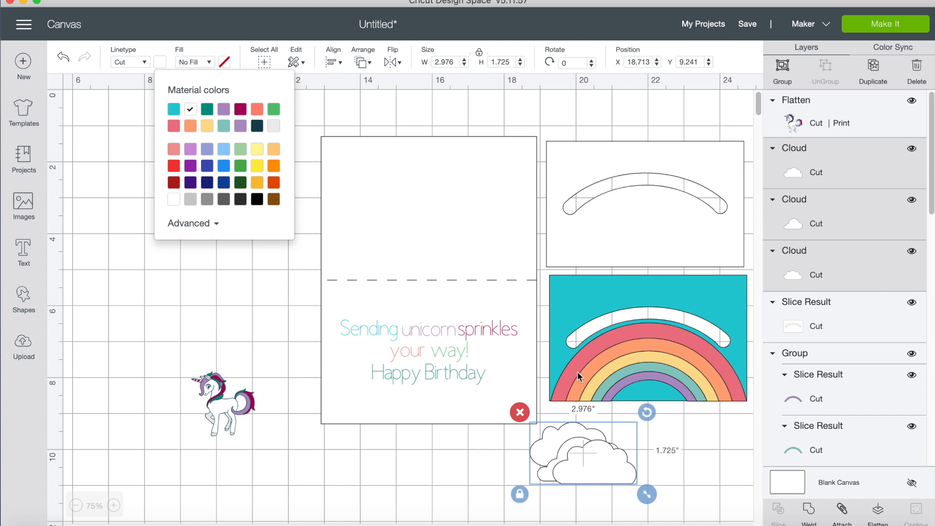
click(599, 457)
click(695, 471)
- Place the frontmost cloud over the rainbow's right end and shrink it to about 2.136 x 1.127 inches
drag(589, 460, 733, 389)
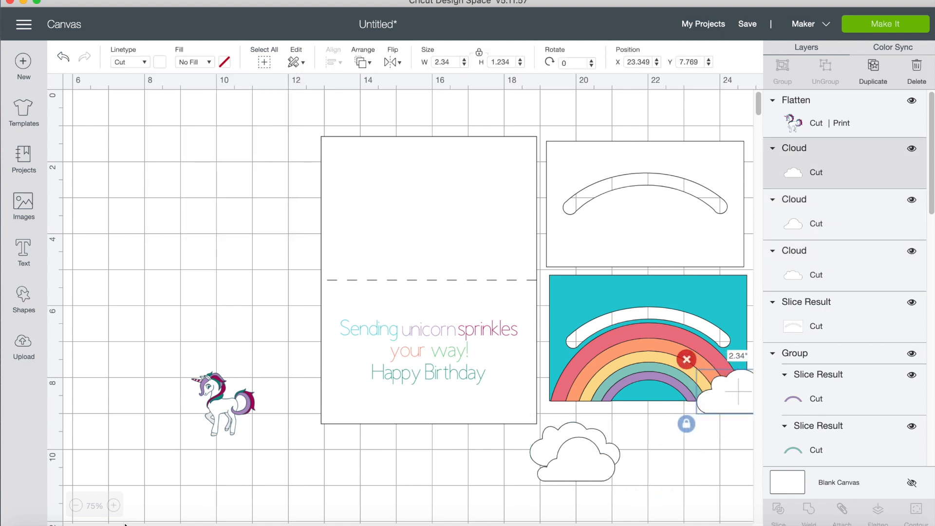
scroll(414, 298, right, 5)
drag(628, 403, 605, 400)
drag(646, 424, 621, 407)
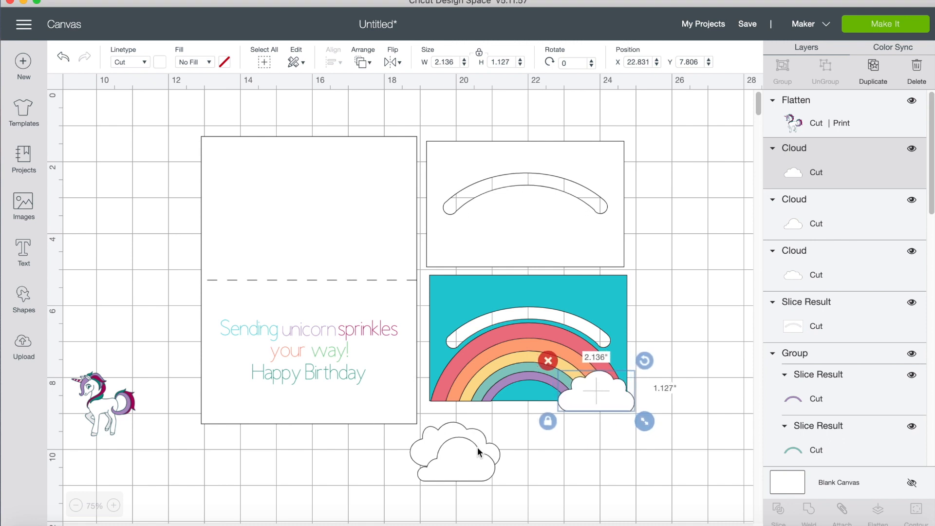
- Place the two remaining clouds over the rainbow's left end, shrinking the back one and overlapping it with the smaller cloud
drag(443, 471, 566, 477)
drag(477, 440, 492, 383)
drag(524, 420, 492, 391)
drag(576, 478, 519, 405)
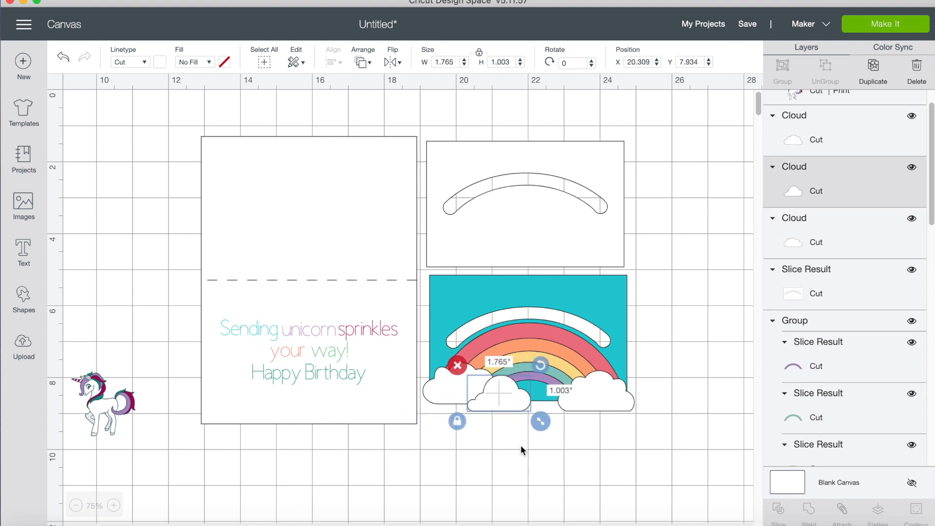
click(522, 446)
- Move the right-hand cloud below the panel, duplicate it and shrink the copy to about 1.77 x 0.933 inches, centered inside the original
click(603, 394)
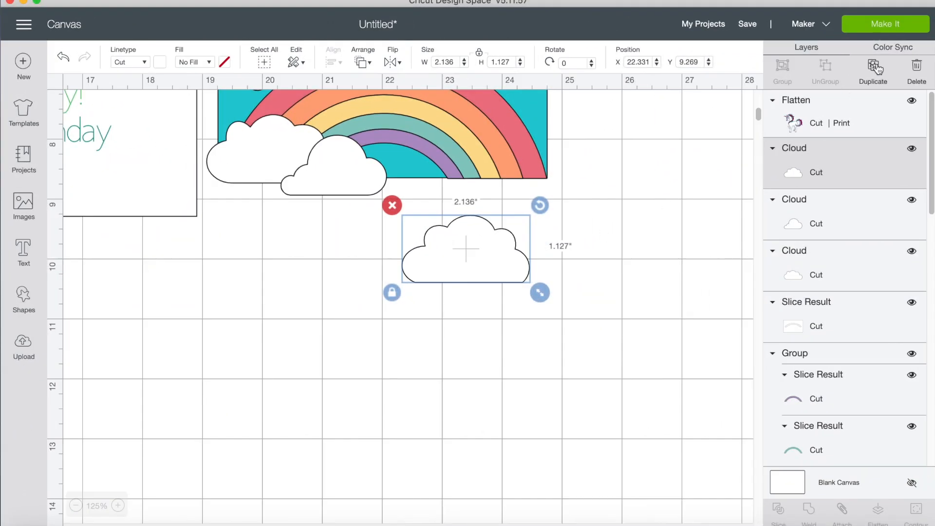
click(873, 68)
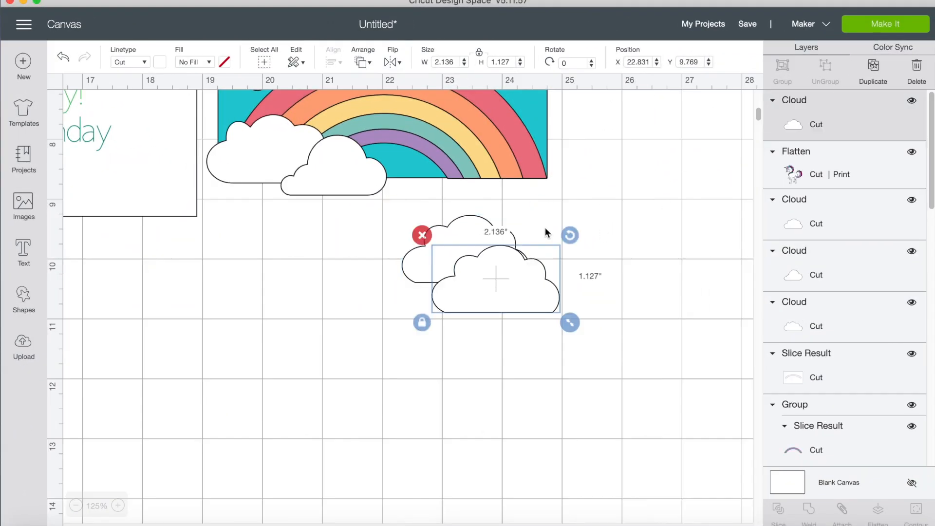
drag(527, 301, 498, 273)
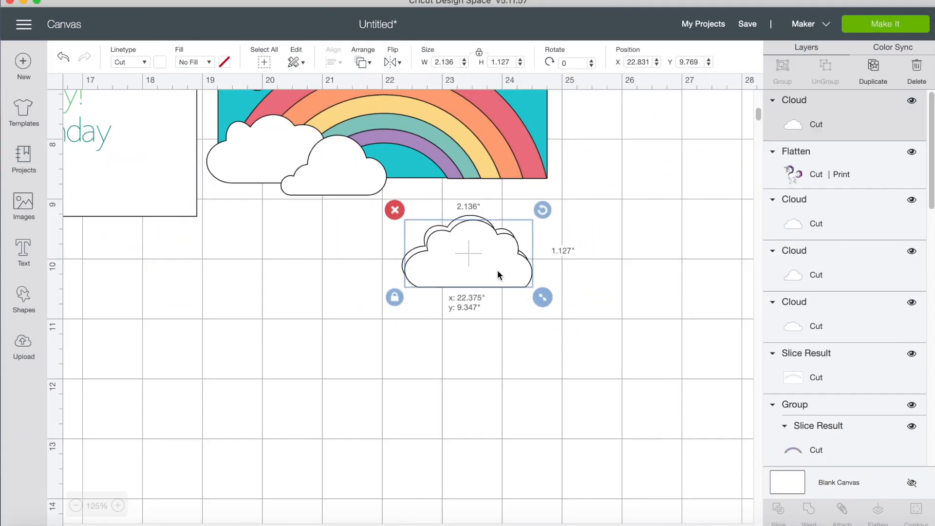
drag(539, 295, 532, 291)
drag(472, 258, 477, 258)
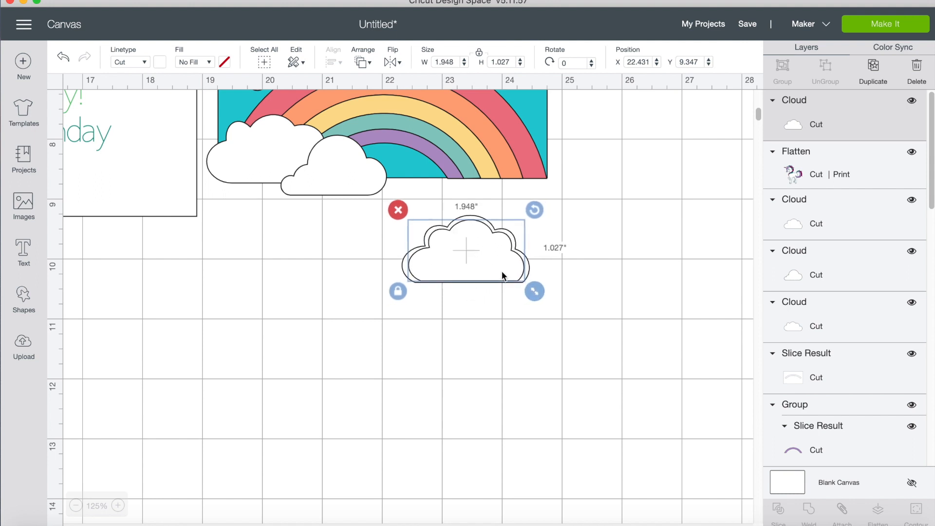
drag(527, 292, 524, 287)
drag(475, 250, 474, 248)
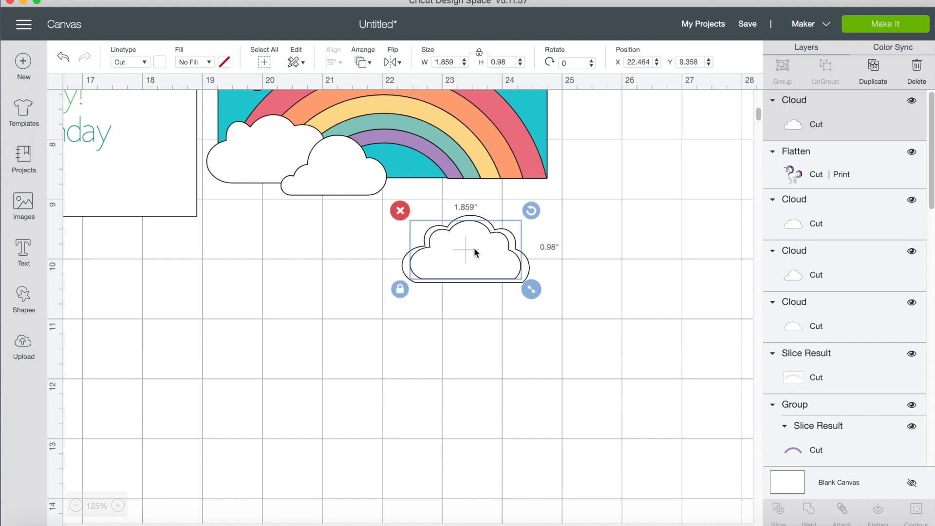
drag(533, 289, 527, 284)
drag(489, 250, 492, 253)
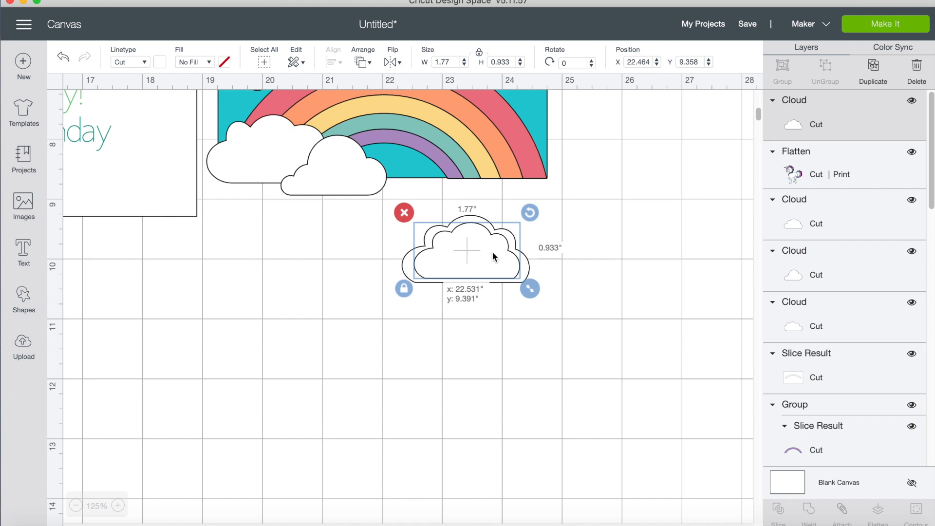
- Shift the inner right-hand cloud downward, add a square overlapping its bottom edge, and slice the two shapes
drag(492, 252, 484, 266)
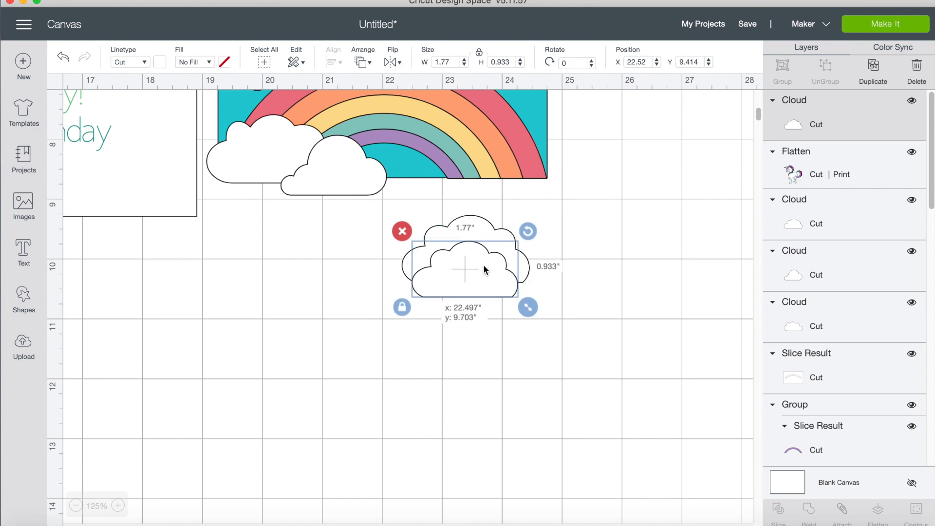
click(24, 302)
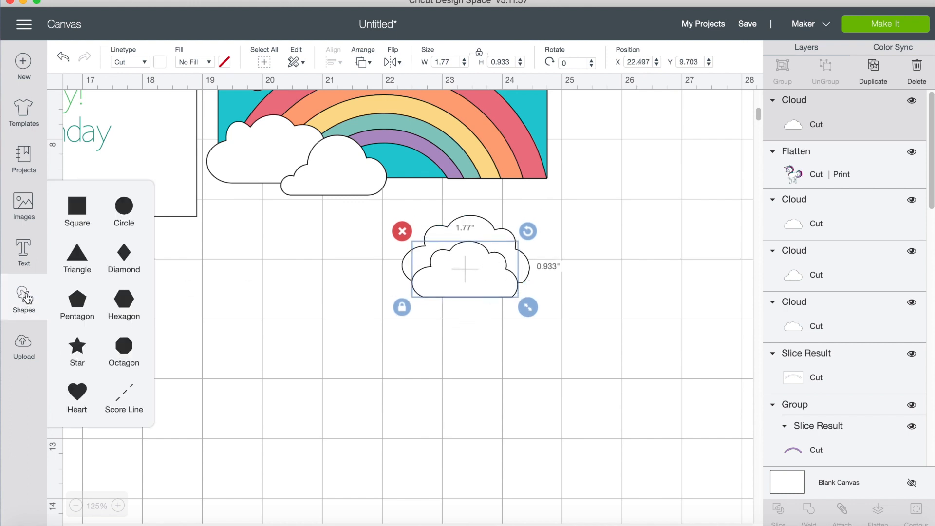
click(74, 210)
drag(268, 313, 488, 435)
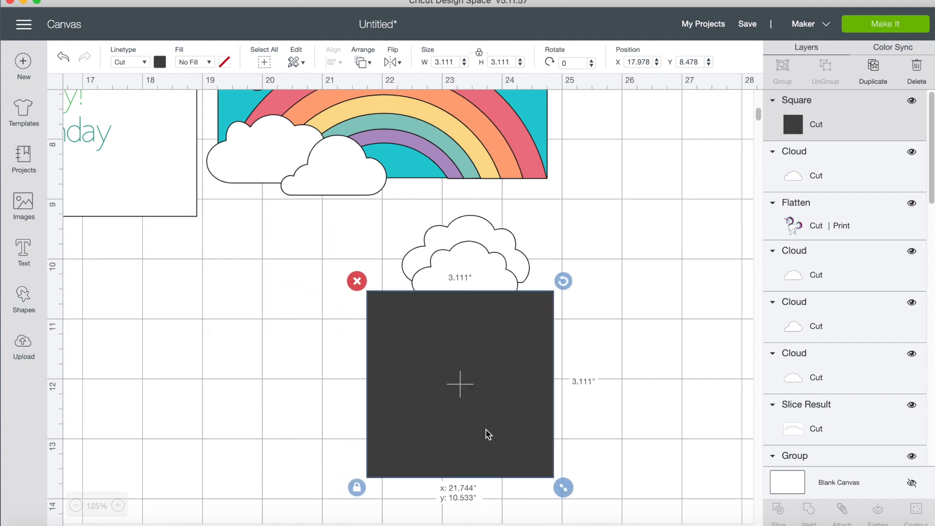
click(589, 423)
drag(586, 411, 497, 287)
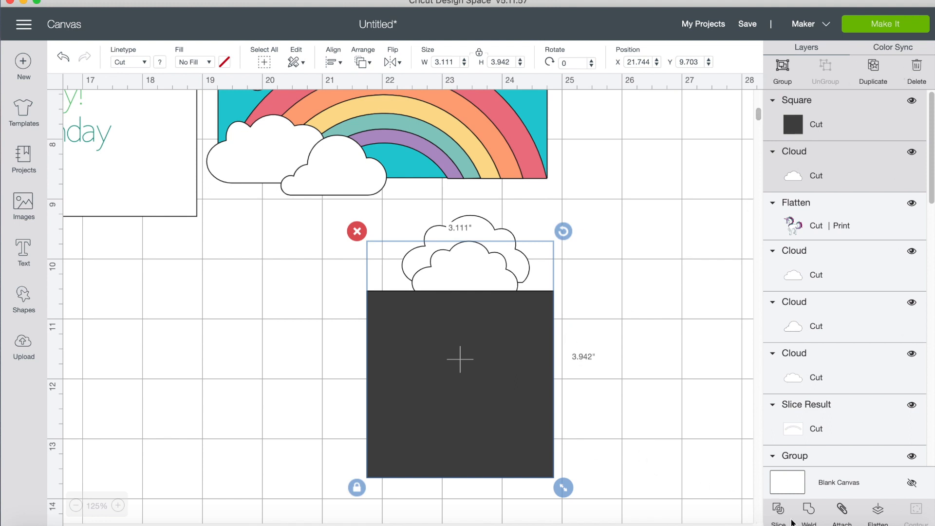
click(778, 510)
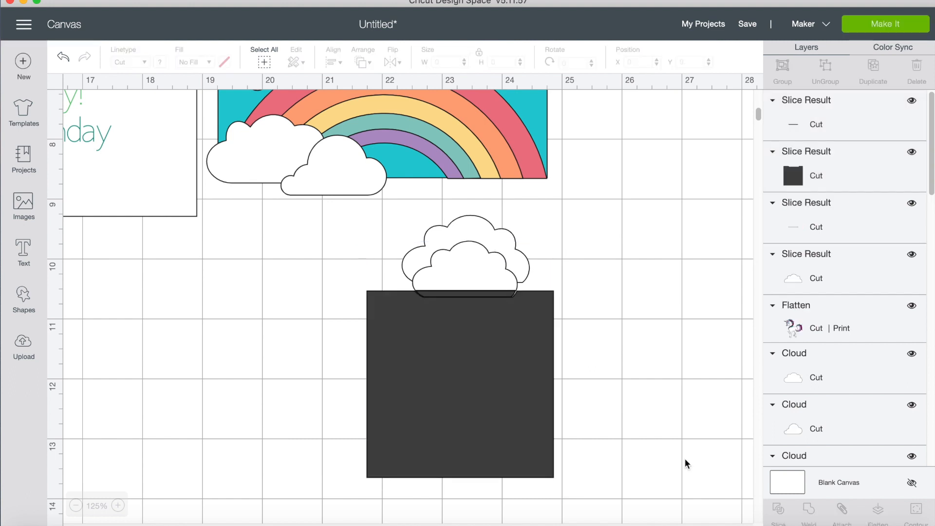
- Delete the square and the sliced-off scraps, and center the trimmed cloud inside the larger cloud outline
click(475, 304)
key(Delete)
click(475, 296)
key(Delete)
click(475, 296)
key(Delete)
drag(472, 284, 475, 267)
click(599, 293)
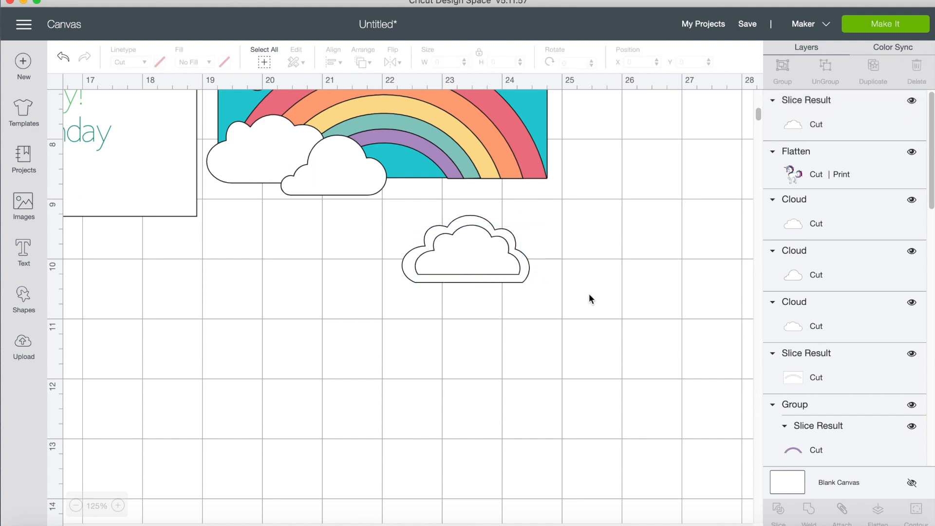
- Set the inner cloud's linetype to Deboss, group it with the outer cloud, and place the group over the rainbow's right end
click(471, 273)
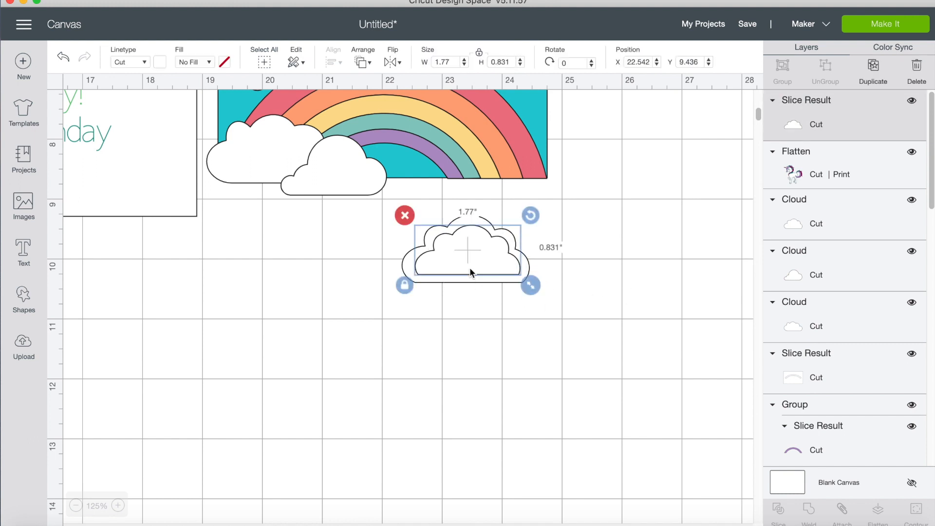
click(146, 63)
click(137, 153)
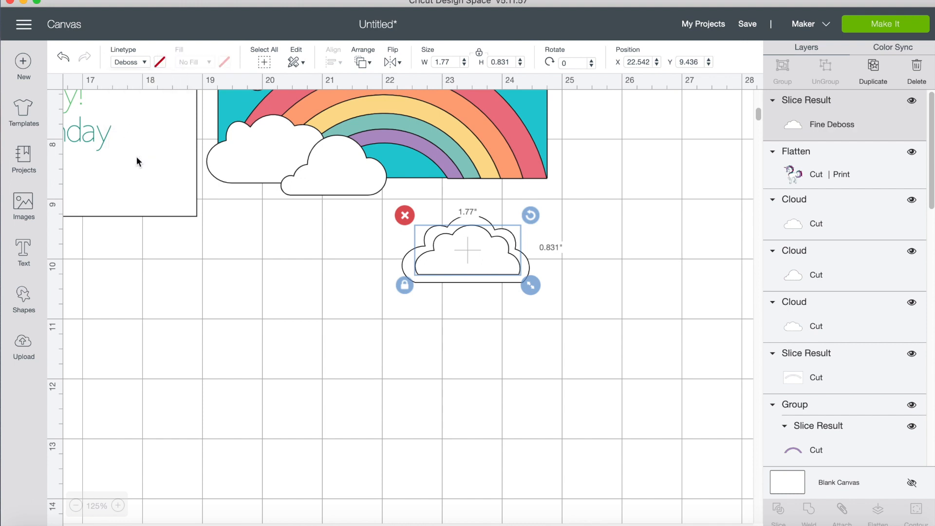
click(590, 312)
drag(539, 302, 492, 228)
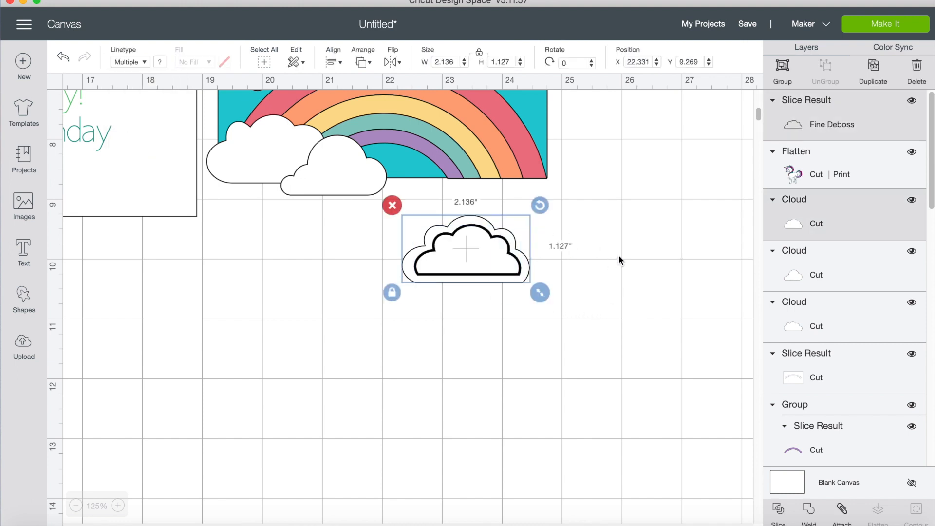
click(783, 68)
drag(459, 257, 484, 157)
- Duplicate the small front cloud below the panel and shrink the copy to about 1.532 x 0.87 inches
drag(328, 166, 439, 390)
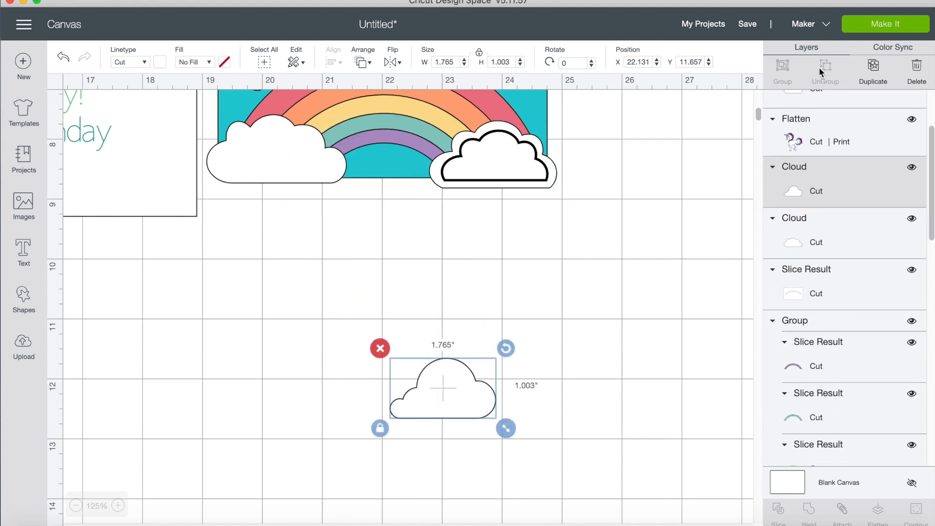
click(874, 71)
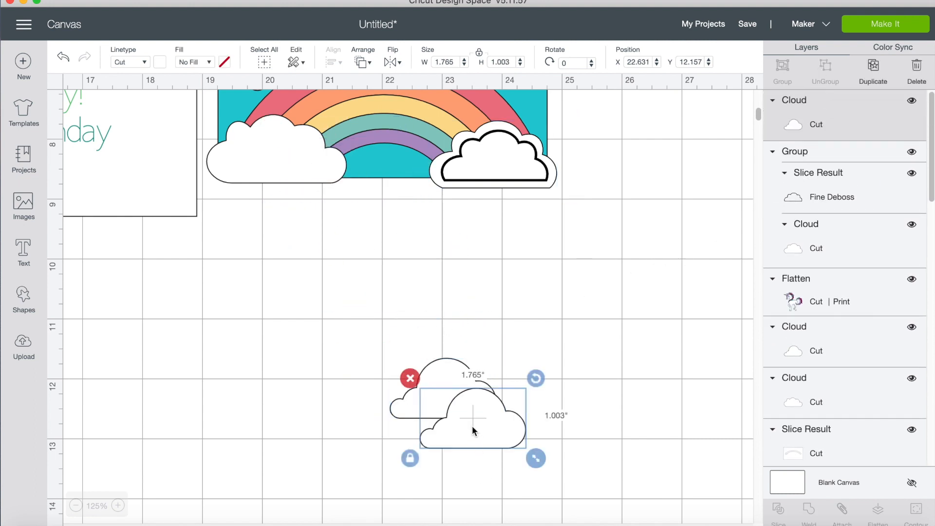
drag(537, 460, 461, 440)
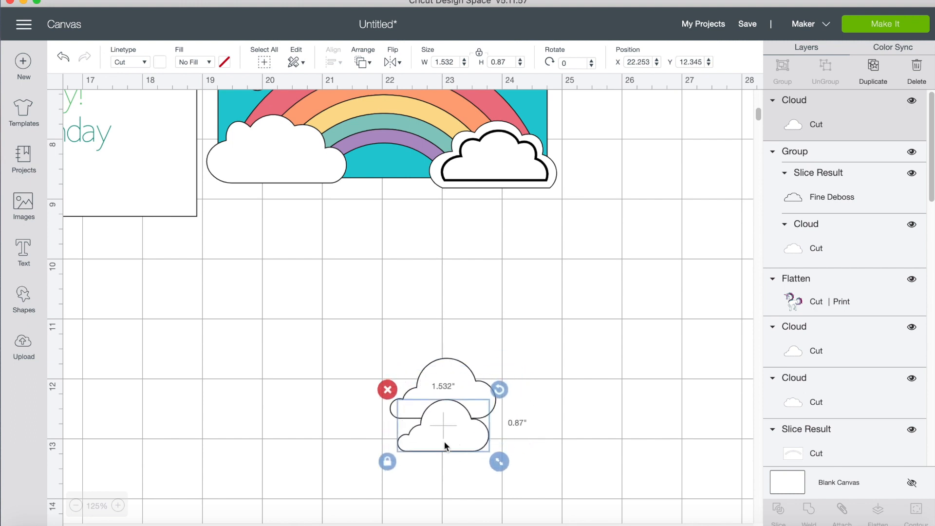
- Add a square overlapping the bottom edge of the small cloud's copy and slice the two shapes
click(25, 298)
click(77, 209)
drag(306, 273, 451, 499)
scroll(523, 379, down, 1)
drag(443, 405, 481, 431)
drag(584, 439, 463, 337)
click(778, 513)
- Delete the square and slice scraps, leaving the trimmed copy centered inside the small cloud
click(419, 408)
key(Delete)
click(437, 390)
key(Delete)
click(437, 390)
key(Delete)
- Set the small cloud's inner shape to the Deboss linetype and group it with its outer cloud
click(528, 343)
drag(526, 356, 470, 326)
click(130, 62)
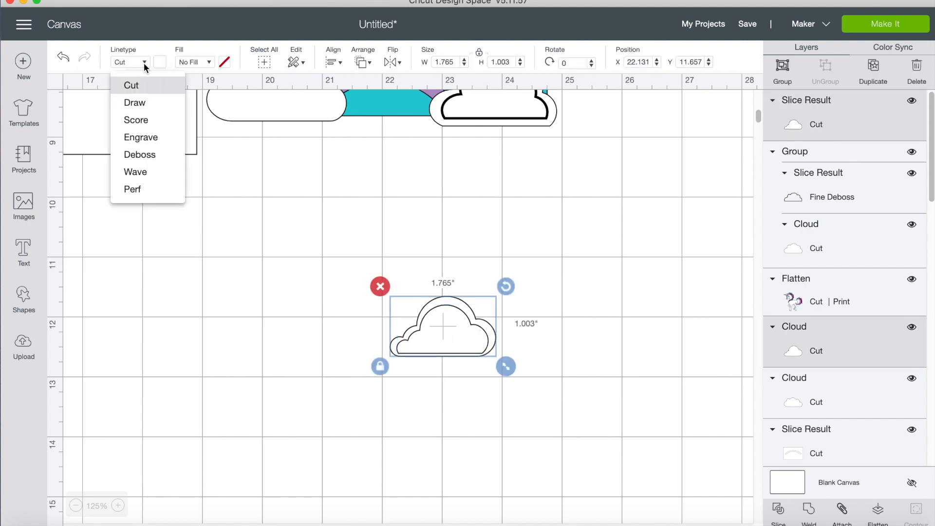
click(442, 347)
click(129, 61)
click(122, 157)
click(518, 367)
drag(517, 368, 465, 336)
click(782, 69)
- Move the large left-hand cloud below the panel, duplicate it and shrink the copy to fit inside the original
scroll(365, 206, up, 1)
drag(292, 115, 290, 285)
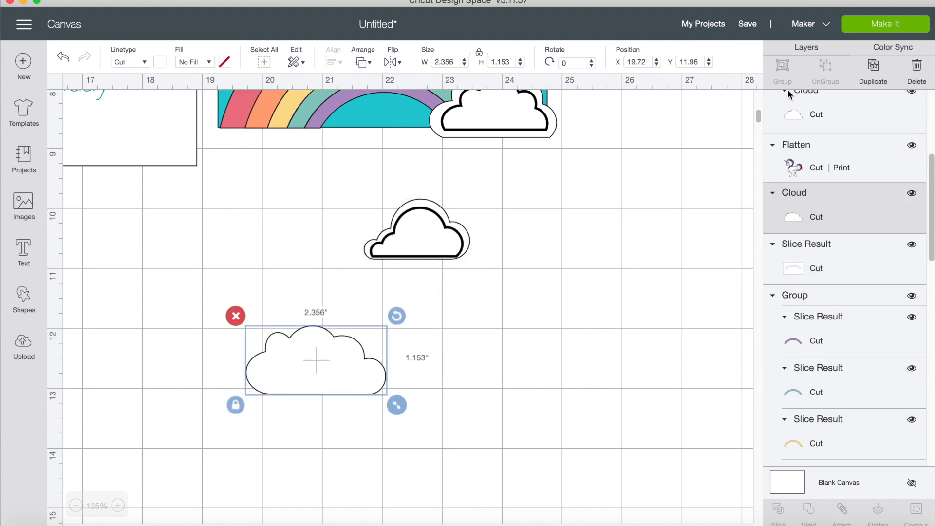
click(874, 70)
drag(344, 388, 316, 366)
drag(396, 409, 382, 405)
drag(315, 368, 321, 371)
click(241, 405)
drag(387, 405, 390, 398)
- Trim the bottom edge off the large cloud's copy by slicing with a square, and center the remainder inside the original
drag(328, 371, 497, 368)
click(24, 297)
click(77, 207)
drag(528, 476, 521, 473)
shift+click(479, 361)
click(778, 512)
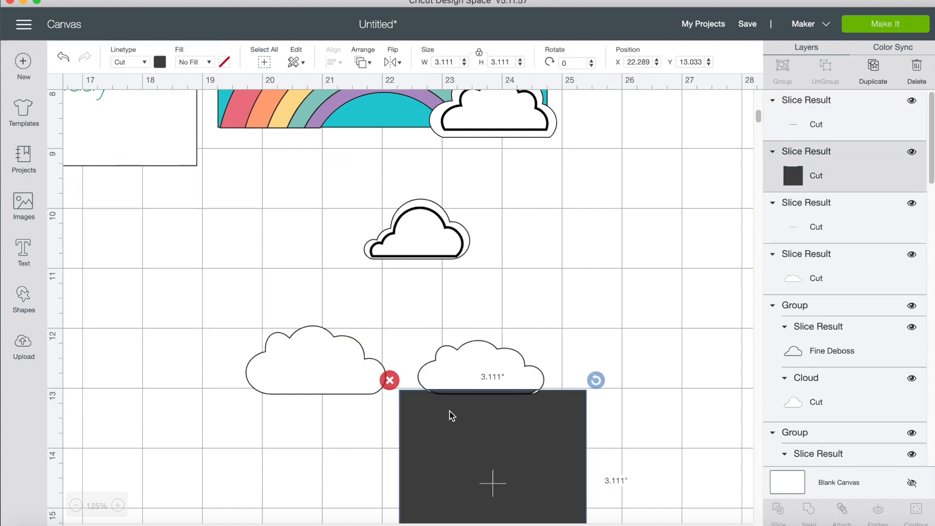
key(Delete)
drag(454, 391, 305, 370)
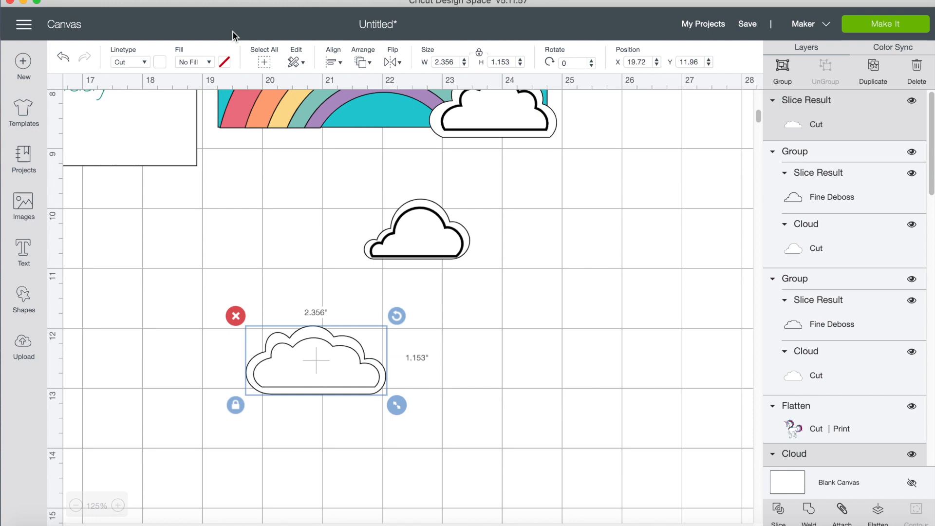
- Set the large cloud's inner shape to the Deboss linetype and group it with its outer cloud
click(129, 62)
click(138, 159)
drag(405, 405, 292, 347)
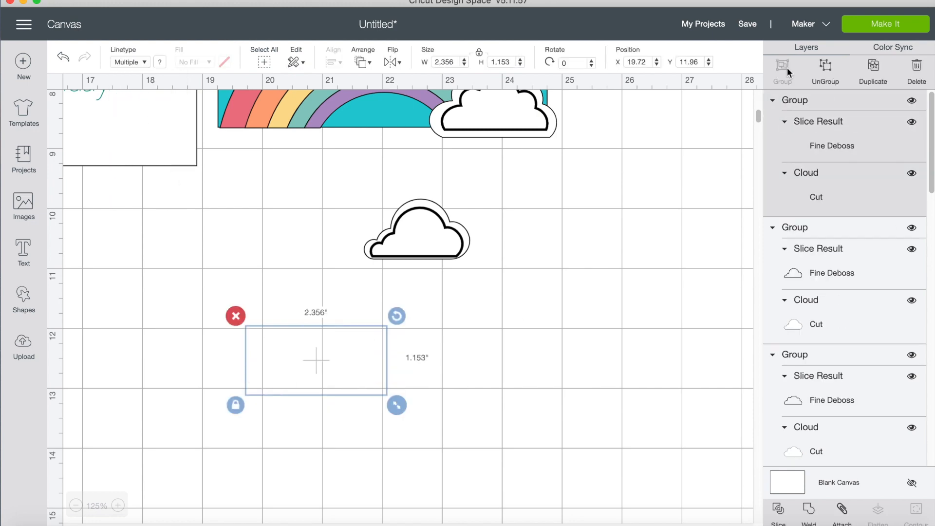
- Place the large and small cloud groups over the rainbow's left end, with the small group brought to the front
scroll(509, 279, up, 5)
drag(318, 509, 286, 257)
drag(434, 404, 354, 295)
right_click(354, 294)
click(388, 351)
click(664, 354)
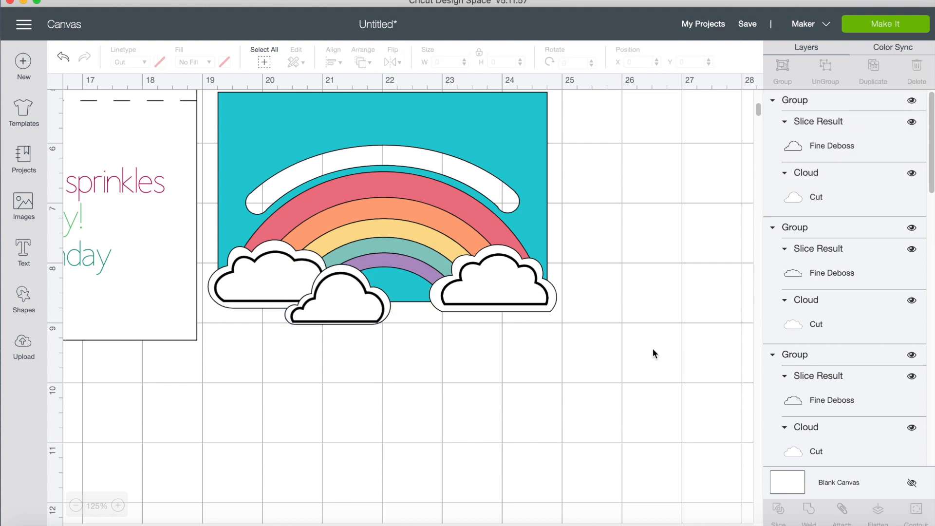
- Duplicate the green "way!" text from the card greeting and move the copy to the empty area below the card
scroll(653, 347, up, 2)
click(520, 209)
click(624, 206)
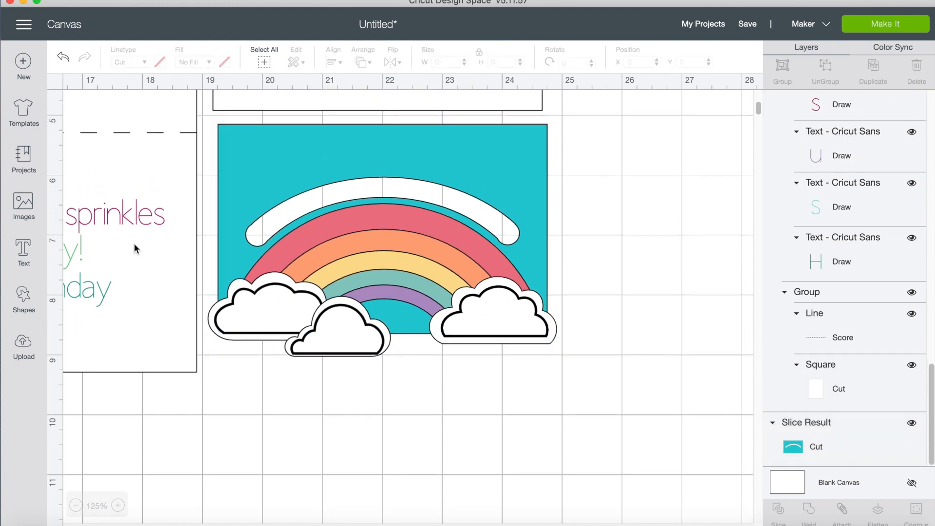
click(107, 219)
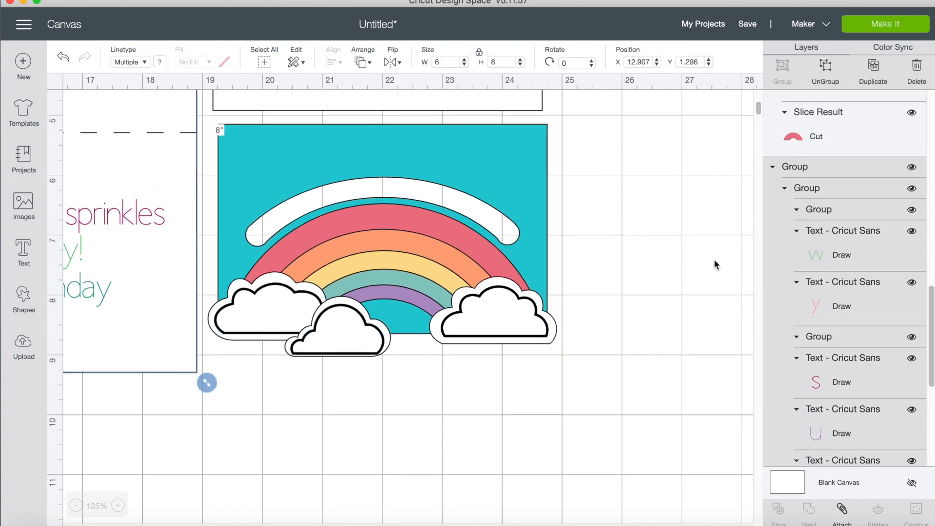
click(828, 254)
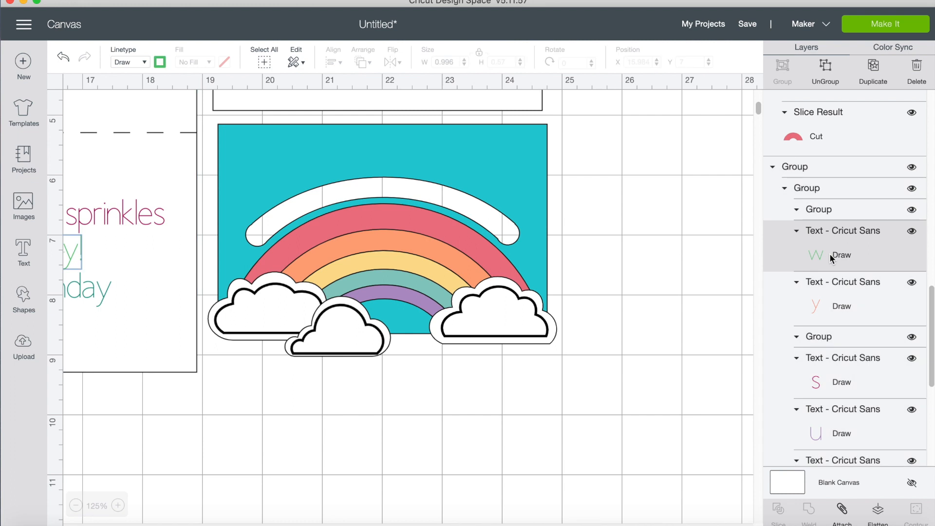
click(877, 72)
scroll(408, 307, left, 5)
key(super+z)
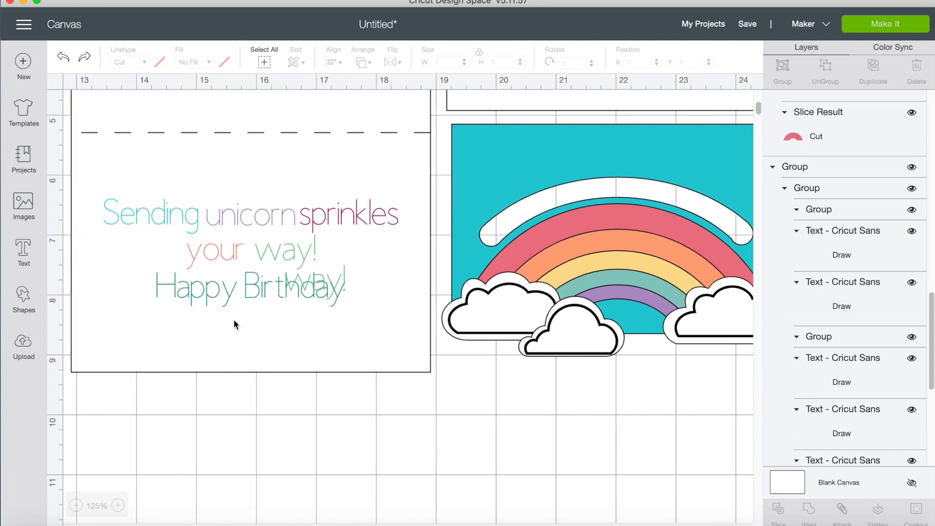
click(304, 271)
click(317, 277)
drag(316, 276, 394, 459)
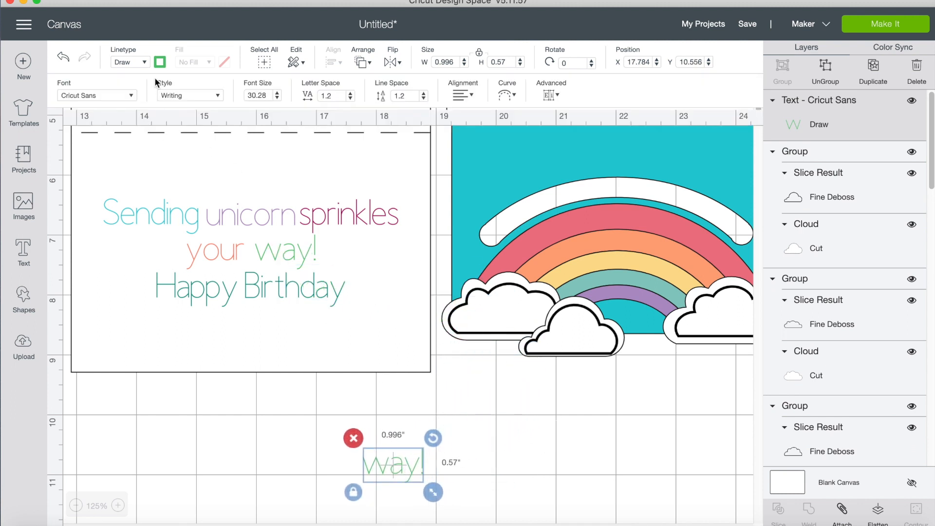
- Open the copied "way!" text for editing and clear its wording
click(403, 463)
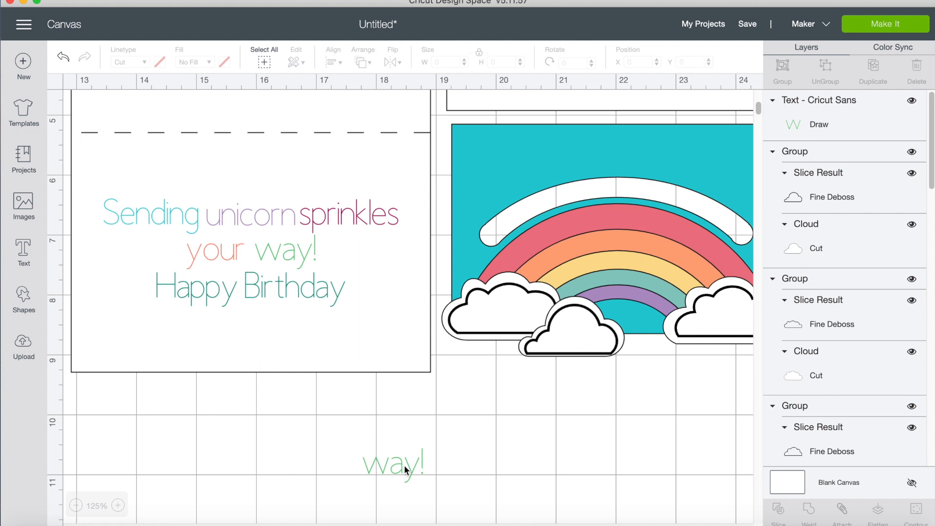
click(400, 460)
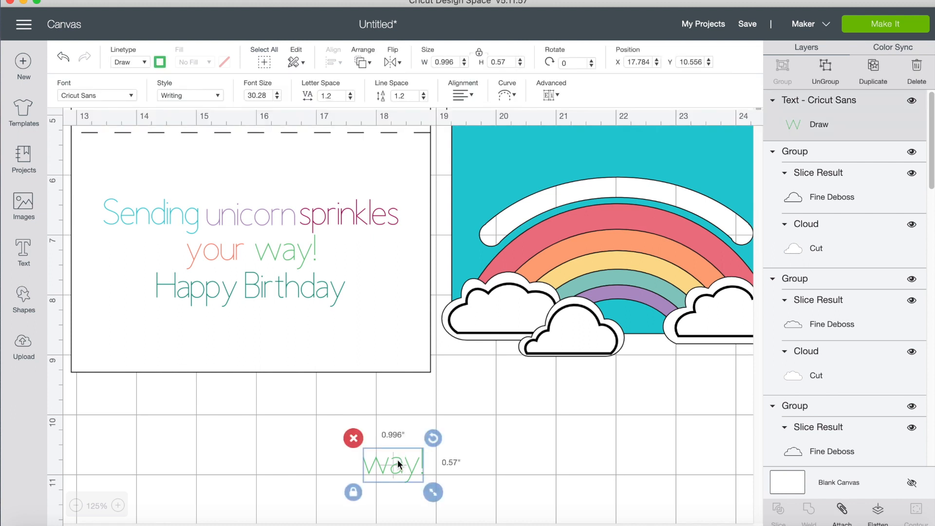
double_click(398, 460)
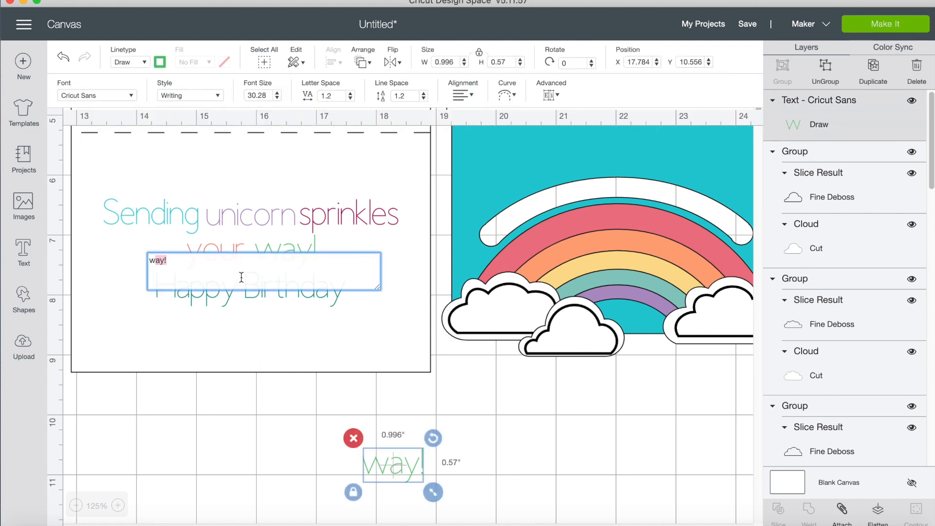
key(BackSpace)
text(Happy BirthdY)
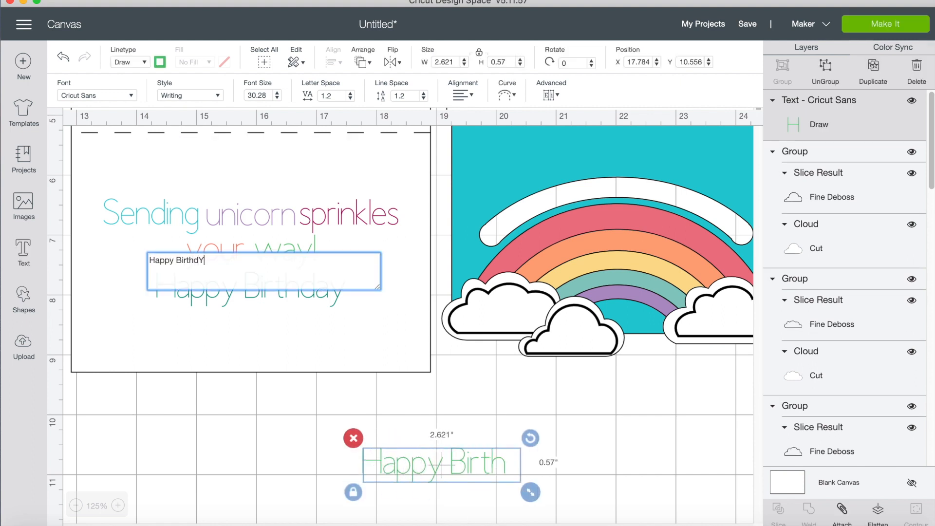
key(BackSpace)
key(BackSpace)
text(DAY)
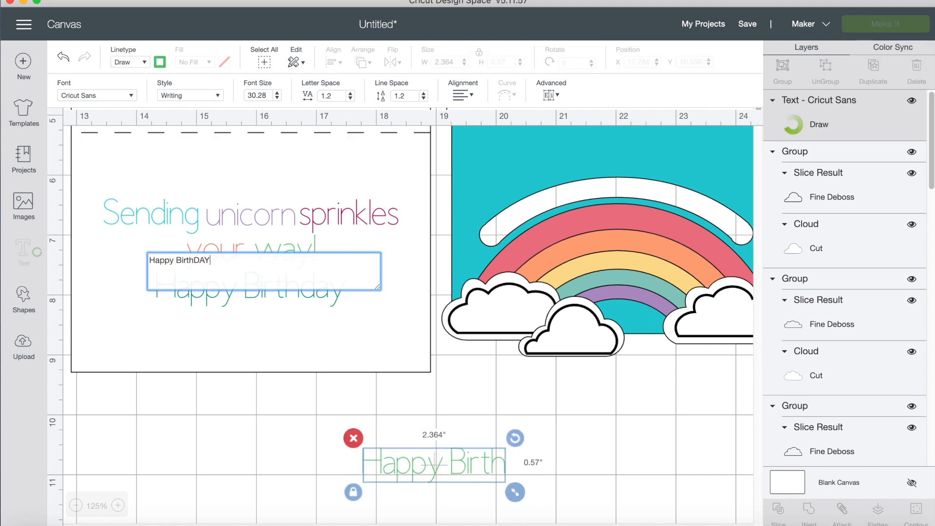
key(BackSpace)
key(BackSpace)
key(BackSpace)
text(day)
key(BackSpace)
key(BackSpace)
key(BackSpace)
key(BackSpace)
key(BackSpace)
key(BackSpace)
key(BackSpace)
key(BackSpace)
key(BackSpace)
key(BackSpace)
key(BackSpace)
key(BackSpace)
key(BackSpace)
key(BackSpace)
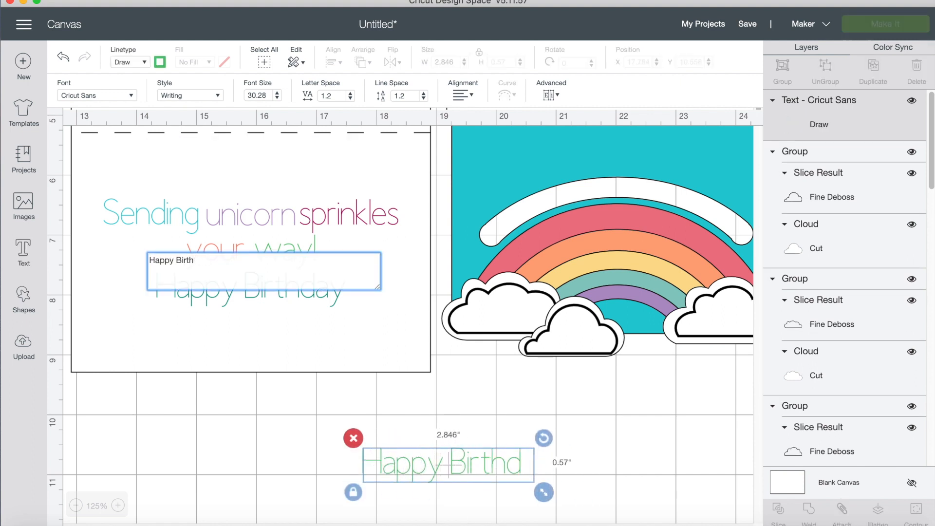
- Enter "Happy Birthday" as the copied text's wording and change its pen color to gray
text(Happy Birthday)
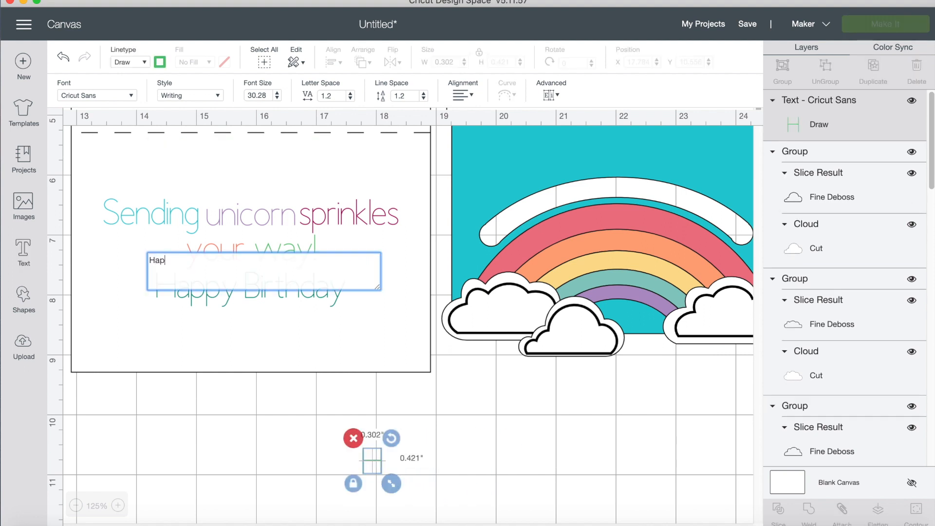
click(144, 62)
click(160, 61)
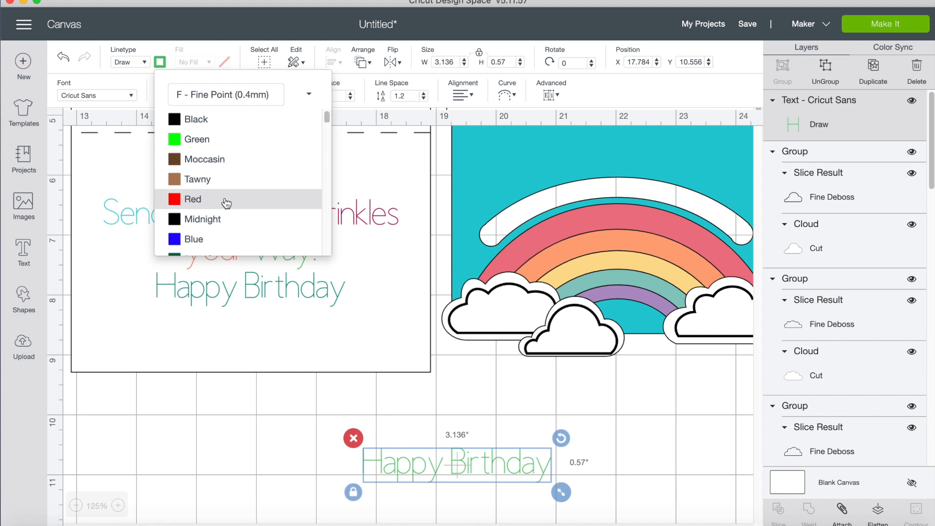
click(309, 94)
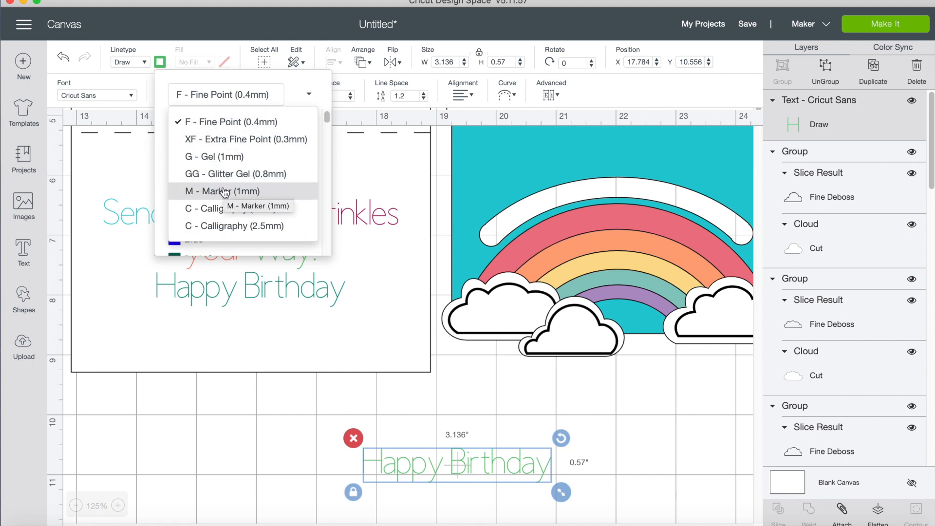
click(204, 183)
- Place the "Happy Birthday" text on the turquoise panel above the white arched slot
click(489, 466)
drag(490, 465, 630, 170)
click(546, 470)
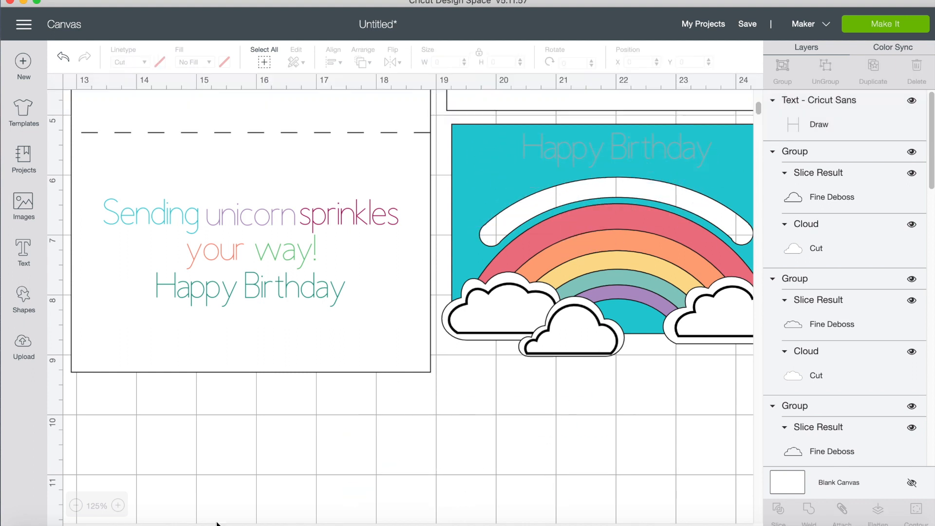
- Center the gray "Happy Birthday" text horizontally on the turquoise slotted panel and group the two together
scroll(143, 523, right, 10)
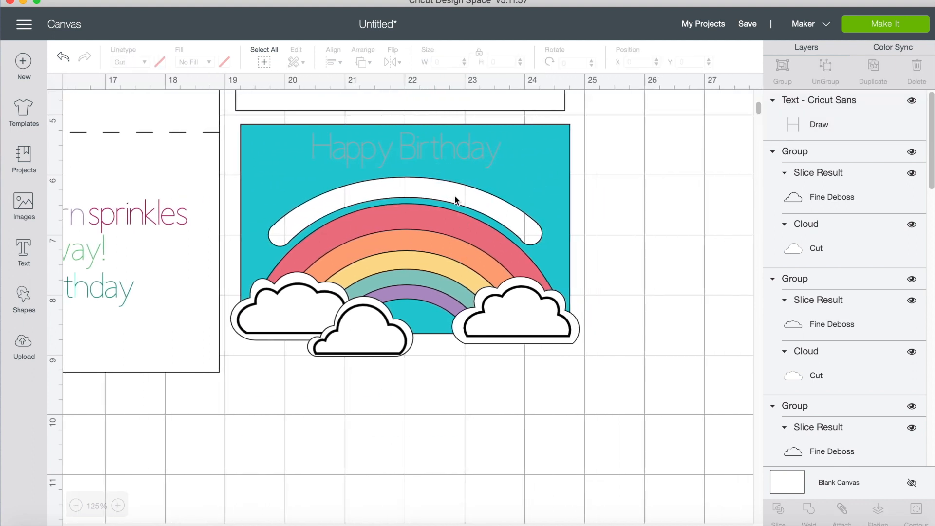
click(435, 156)
scroll(579, 202, up, 3)
mouse_move(612, 215)
mouse_down()
mouse_move(427, 193)
mouse_move(432, 199)
mouse_up()
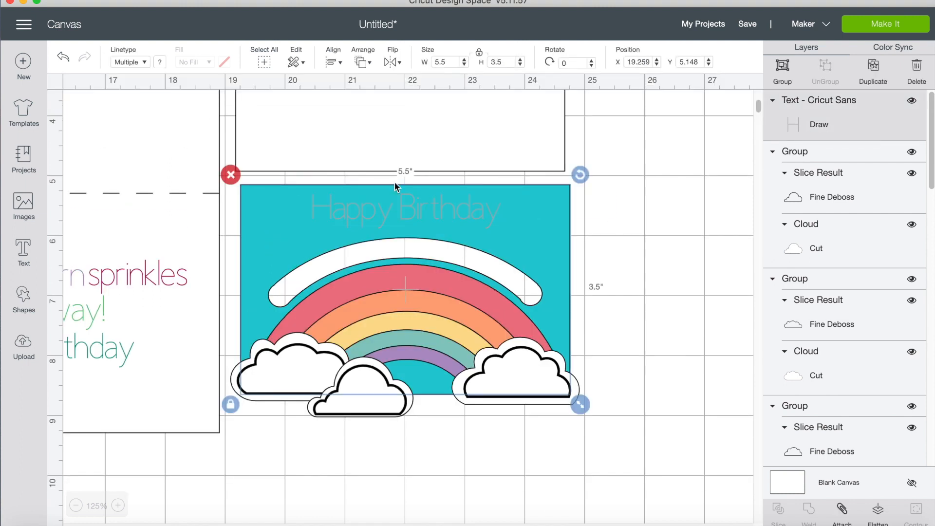
click(340, 69)
click(349, 120)
click(789, 73)
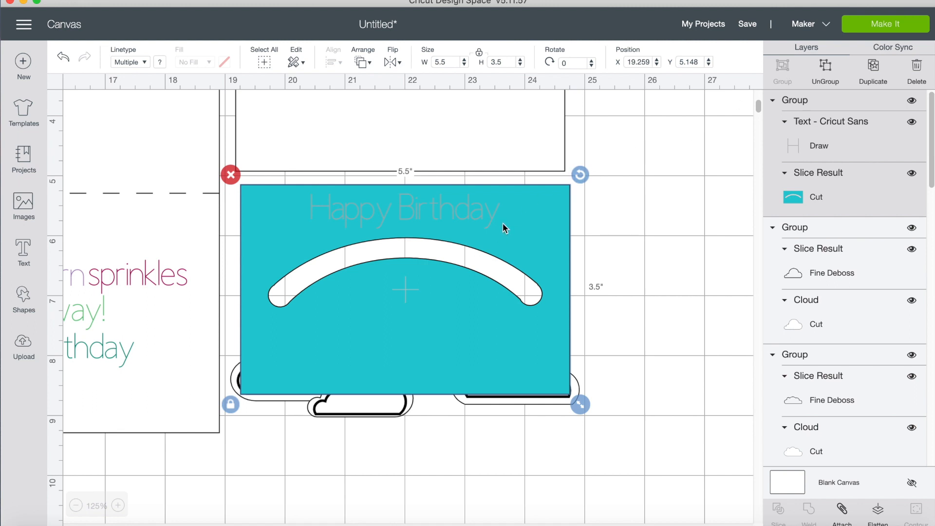
- Send the grouped turquoise panel and text to the back, behind the rainbow and clouds
right_click(503, 223)
click(547, 212)
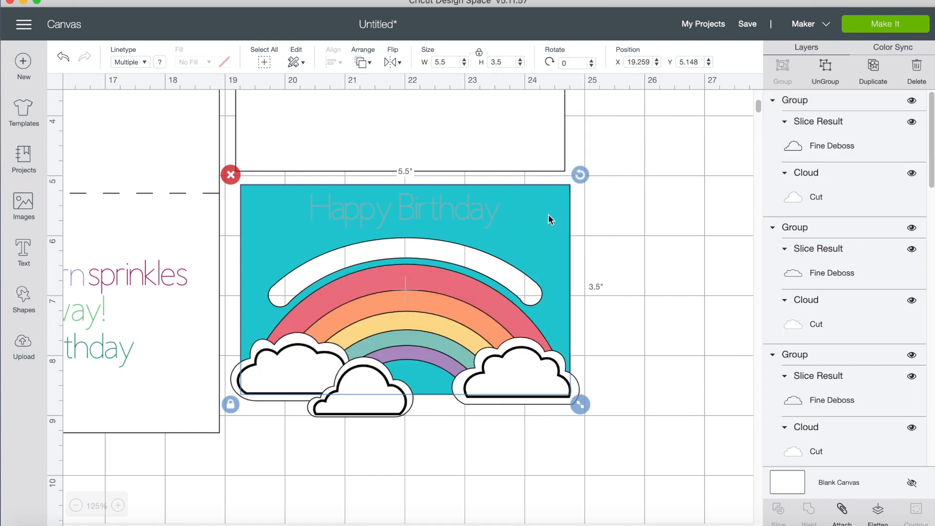
click(687, 221)
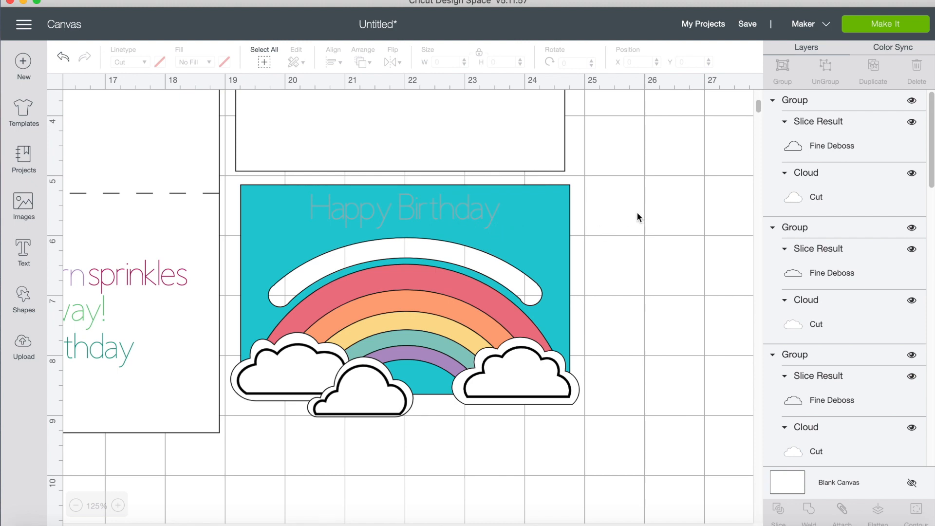
- Place the white slotted panel over the upper half of the card base
click(76, 506)
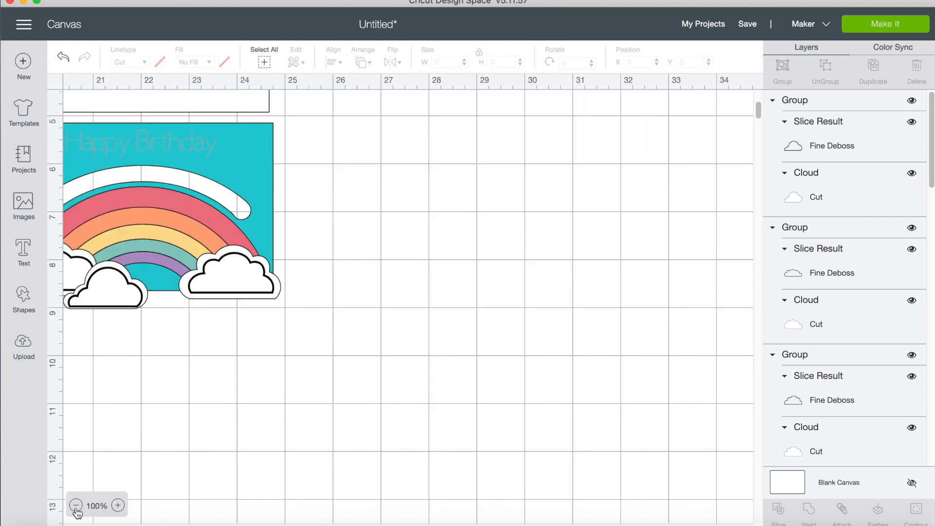
scroll(408, 307, right, 1)
click(76, 505)
scroll(294, 446, up, 3)
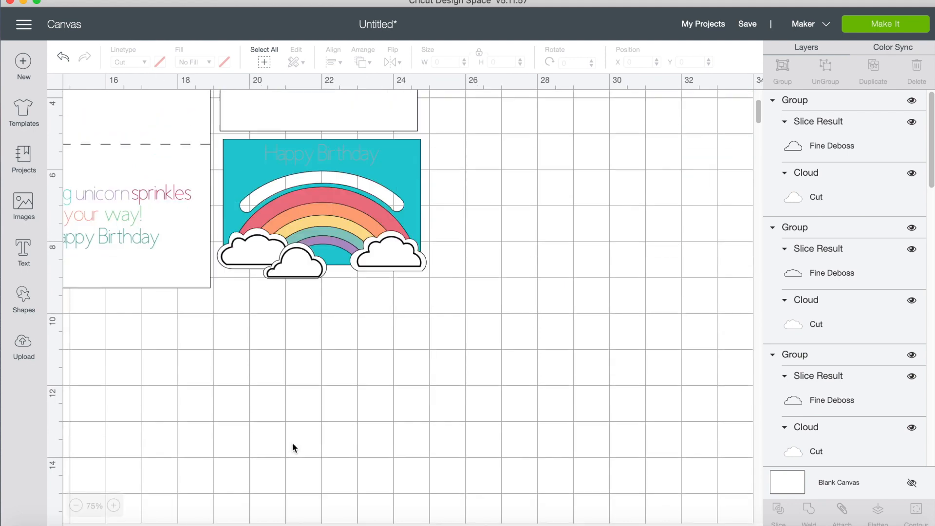
click(77, 506)
scroll(421, 324, left, 8)
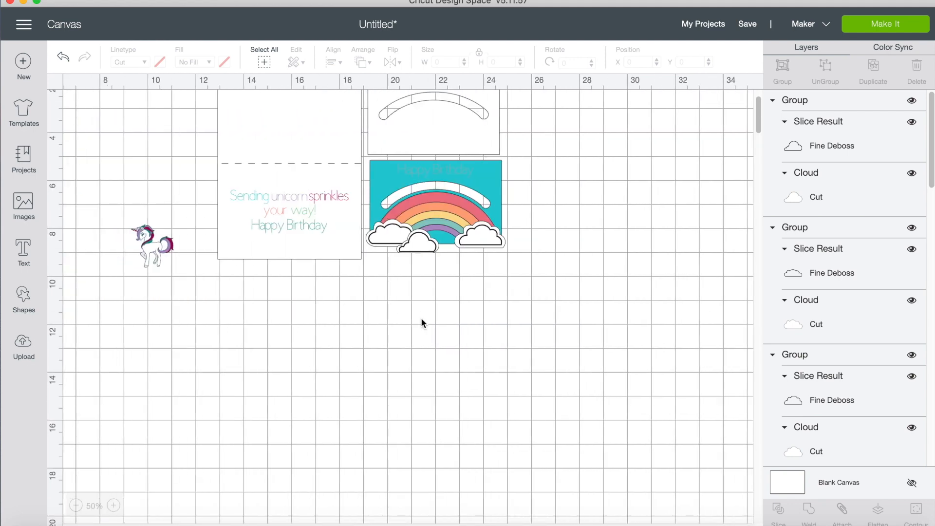
scroll(421, 324, up, 2)
click(428, 172)
drag(428, 172, 294, 170)
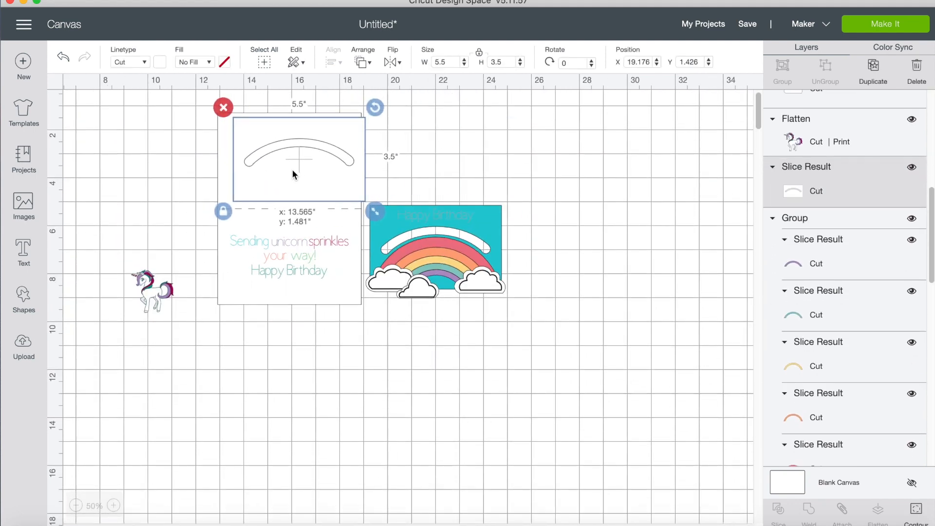
- Bring the turquoise "Happy Birthday" panel in front of the white slotted panel and lay it on top, slightly offset
drag(473, 229, 448, 158)
right_click(463, 167)
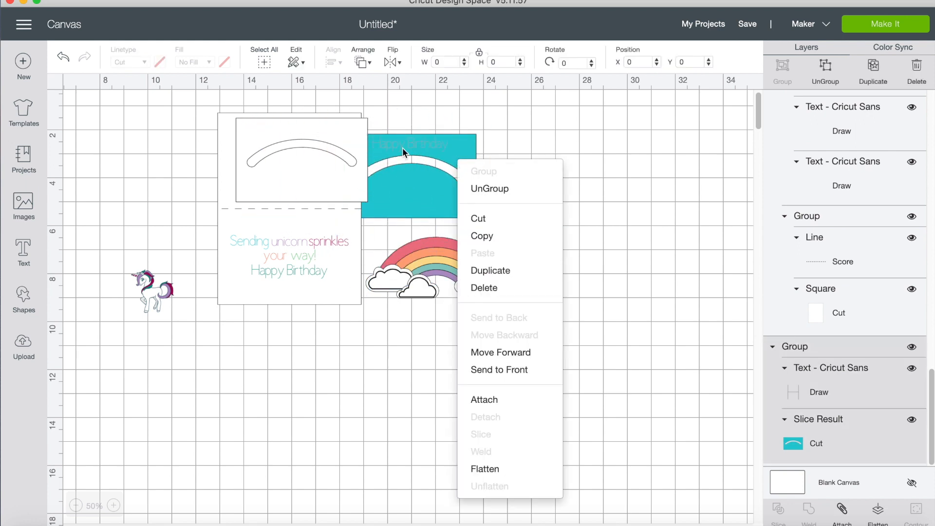
right_click(437, 185)
click(507, 379)
right_click(418, 151)
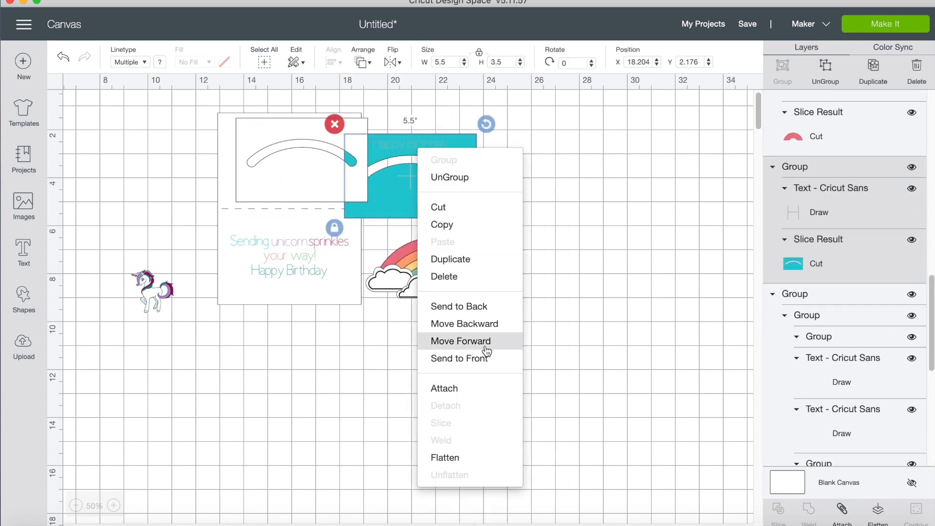
click(484, 345)
right_click(451, 155)
click(493, 367)
drag(431, 192, 334, 178)
- Bring the rainbow forward and place it on the turquoise panel beneath the arched slot
drag(449, 260, 453, 195)
right_click(453, 194)
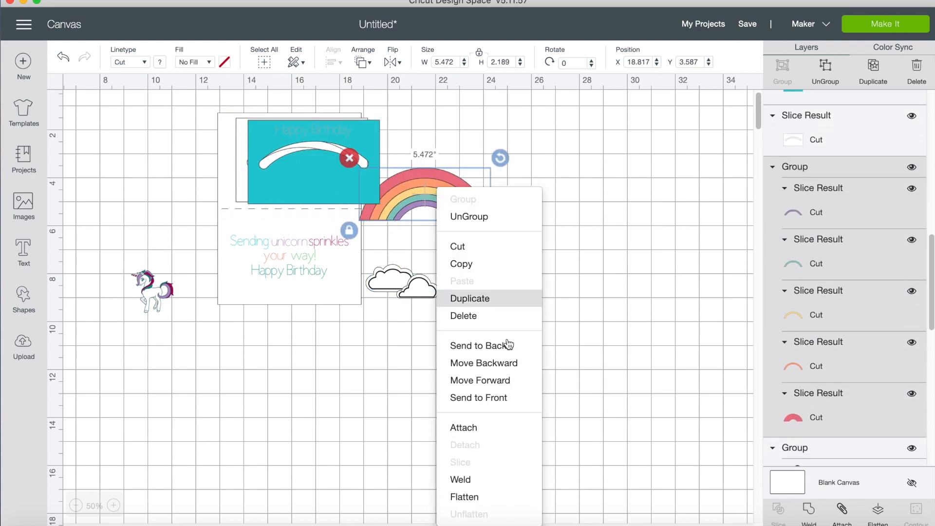
click(508, 378)
drag(396, 188, 286, 171)
- Move the three clouds onto the card along the base of the rainbow
click(315, 194)
click(396, 285)
click(354, 274)
right_click(384, 276)
click(580, 243)
drag(555, 281, 363, 267)
drag(404, 278, 281, 196)
- Bring all three clouds to the front of the rainbow
right_click(300, 175)
click(460, 225)
click(371, 209)
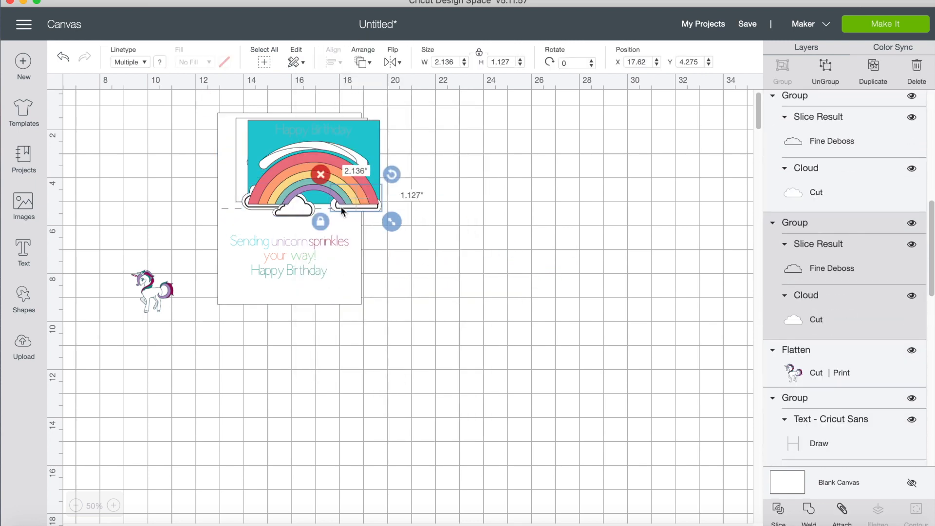
shift+click(303, 209)
right_click(280, 209)
click(384, 249)
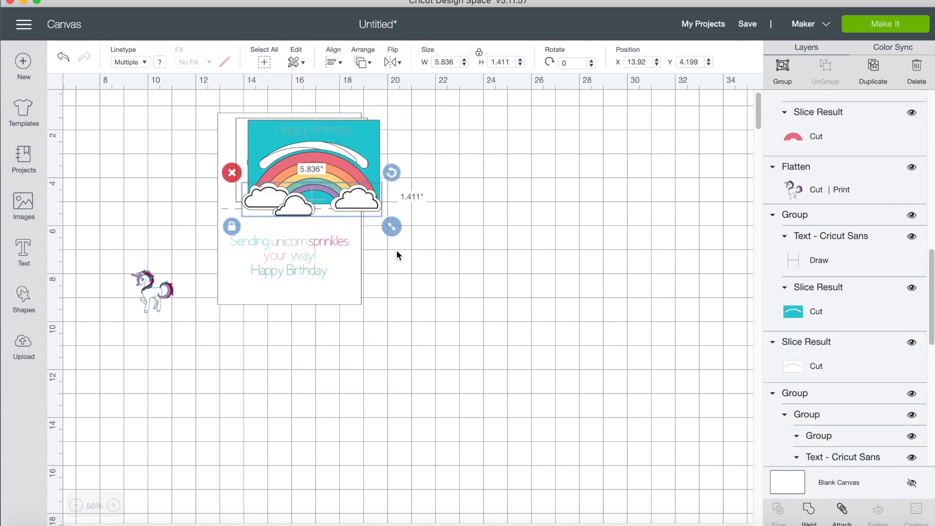
- Place the unicorn on the card at the right end of the arched slot, above the rainbow
click(198, 293)
click(152, 295)
drag(153, 295, 366, 162)
click(560, 209)
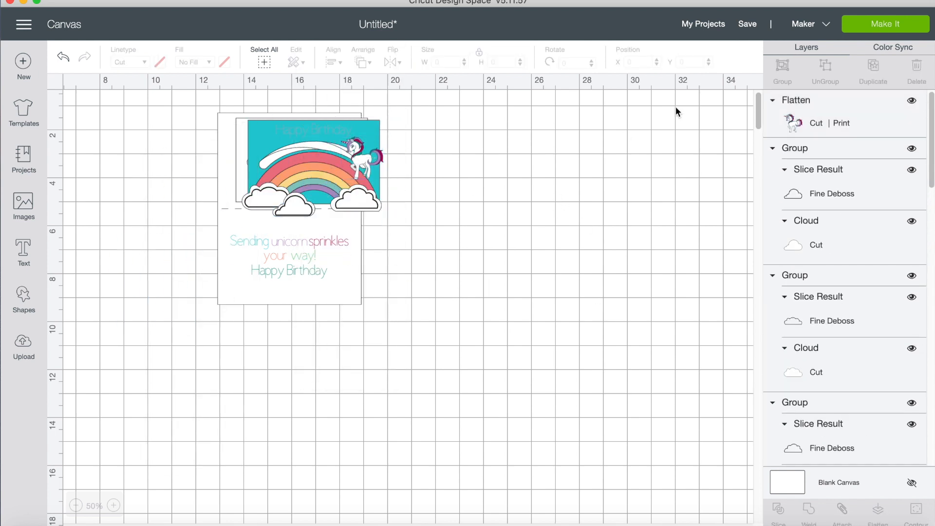
- Start making the project and review its prepared mats, including the turquoise panel mat and the unicorn print mat
click(857, 33)
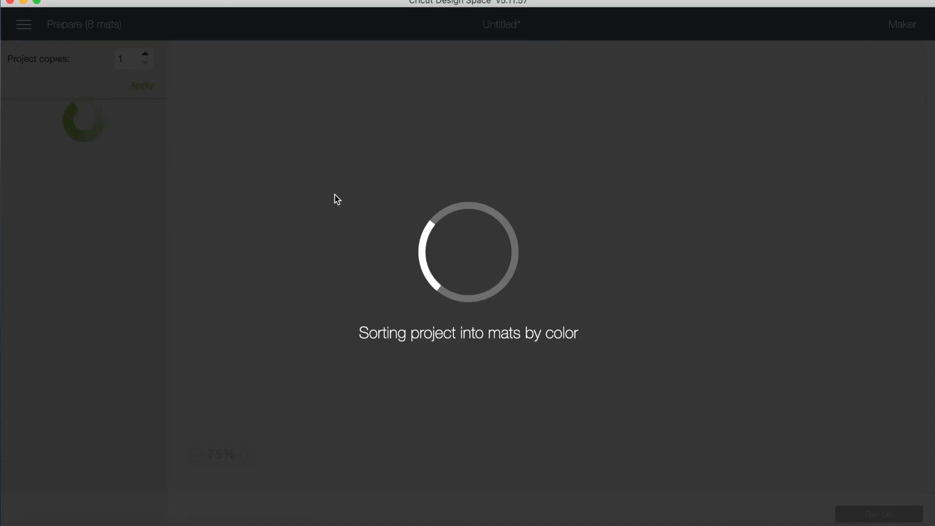
scroll(56, 341, down, 8)
click(57, 315)
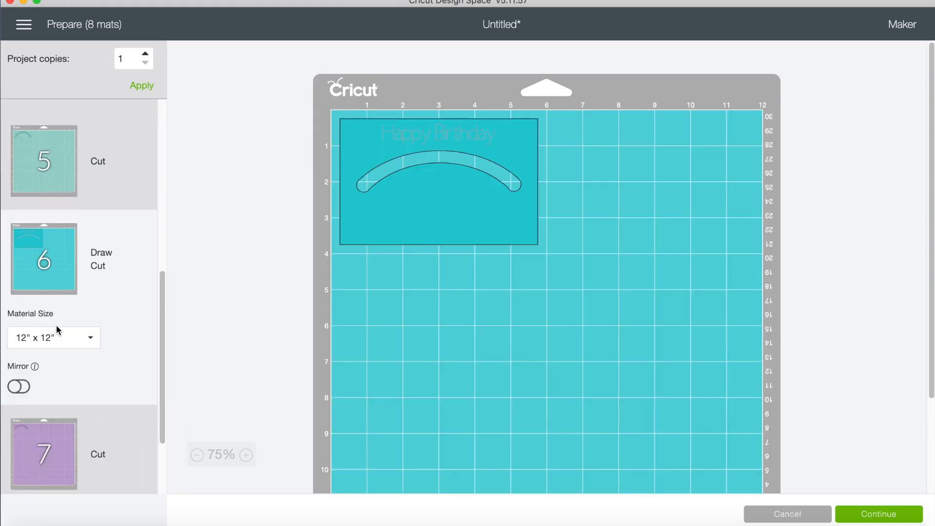
scroll(59, 326, up, 10)
click(44, 146)
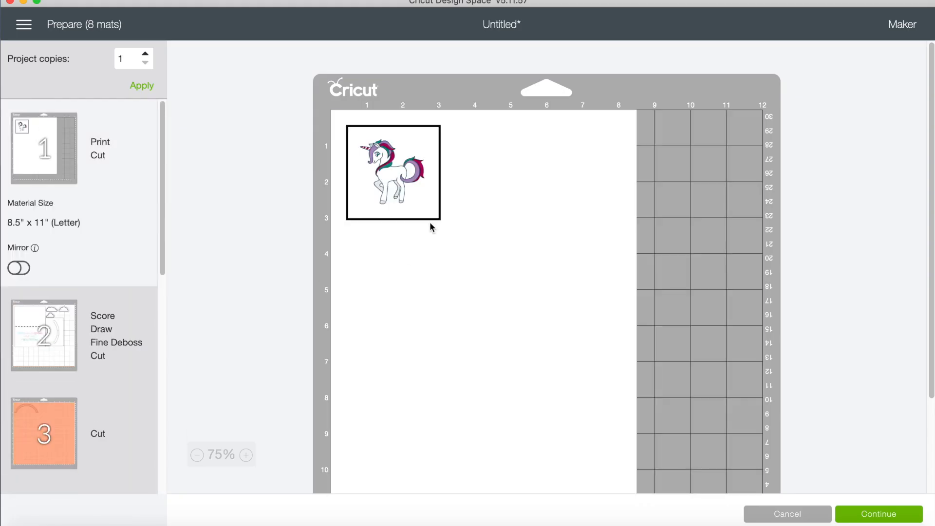
- Print one copy of the unicorn sheet and set its base material to Cardstock (for intricate cuts)
click(864, 520)
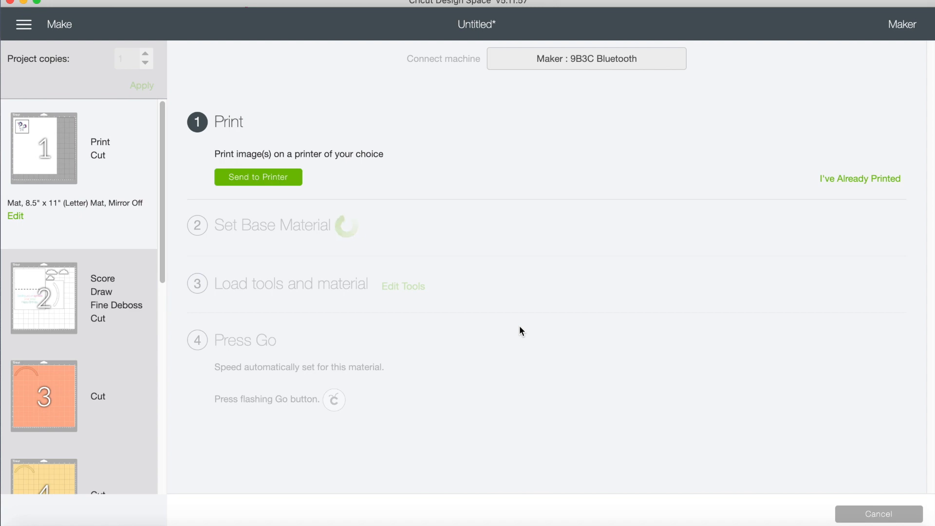
click(239, 179)
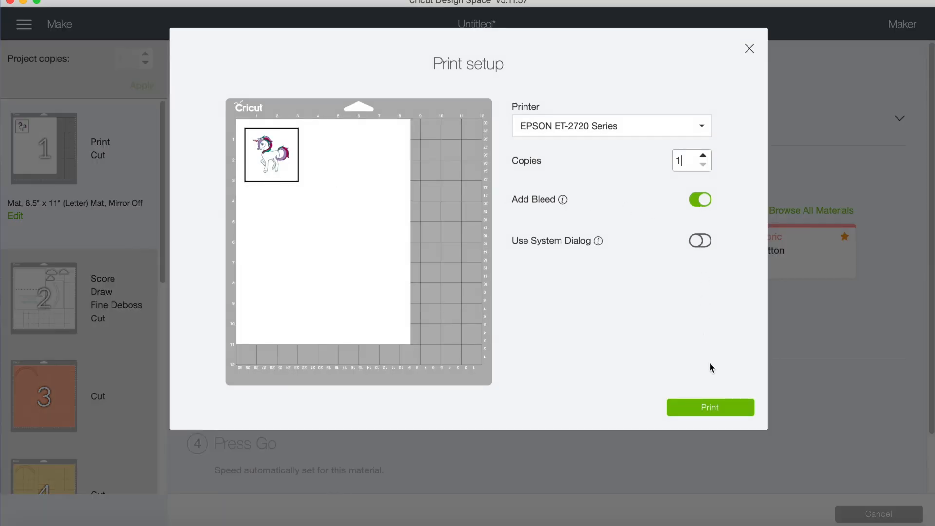
click(710, 408)
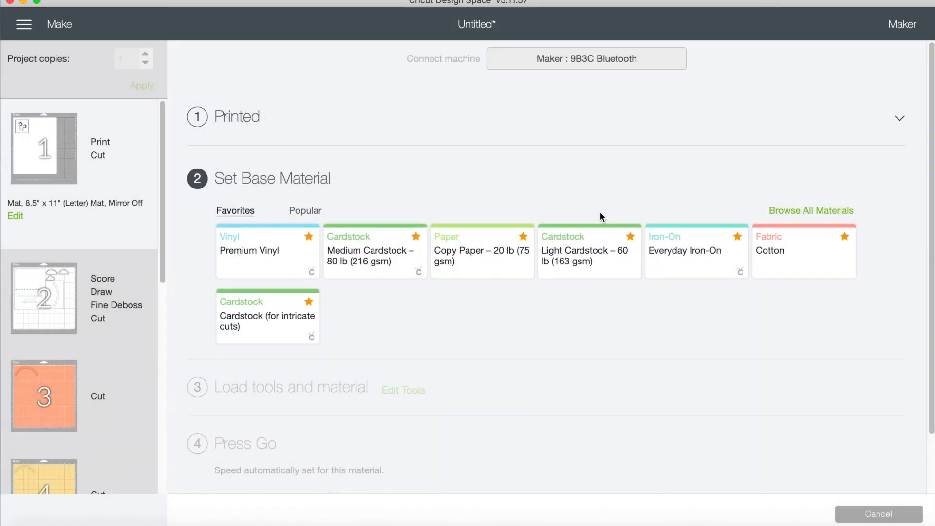
click(279, 330)
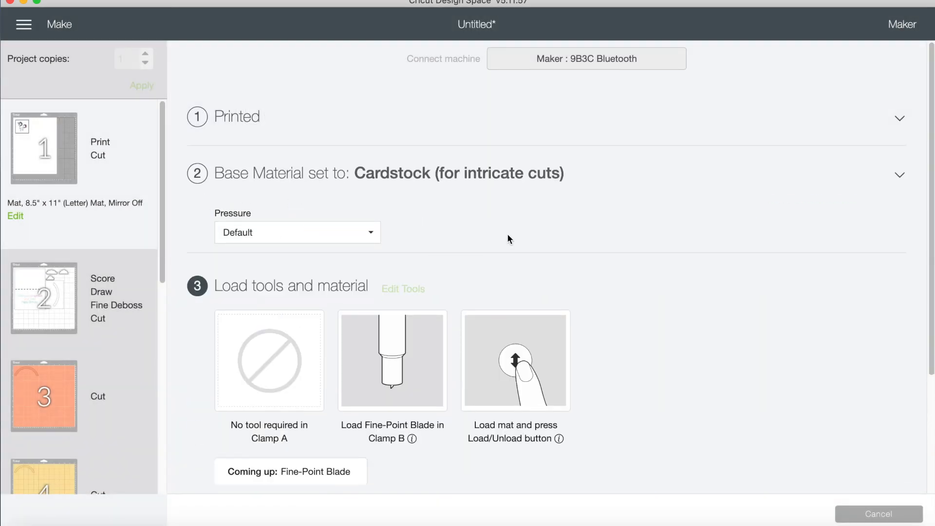